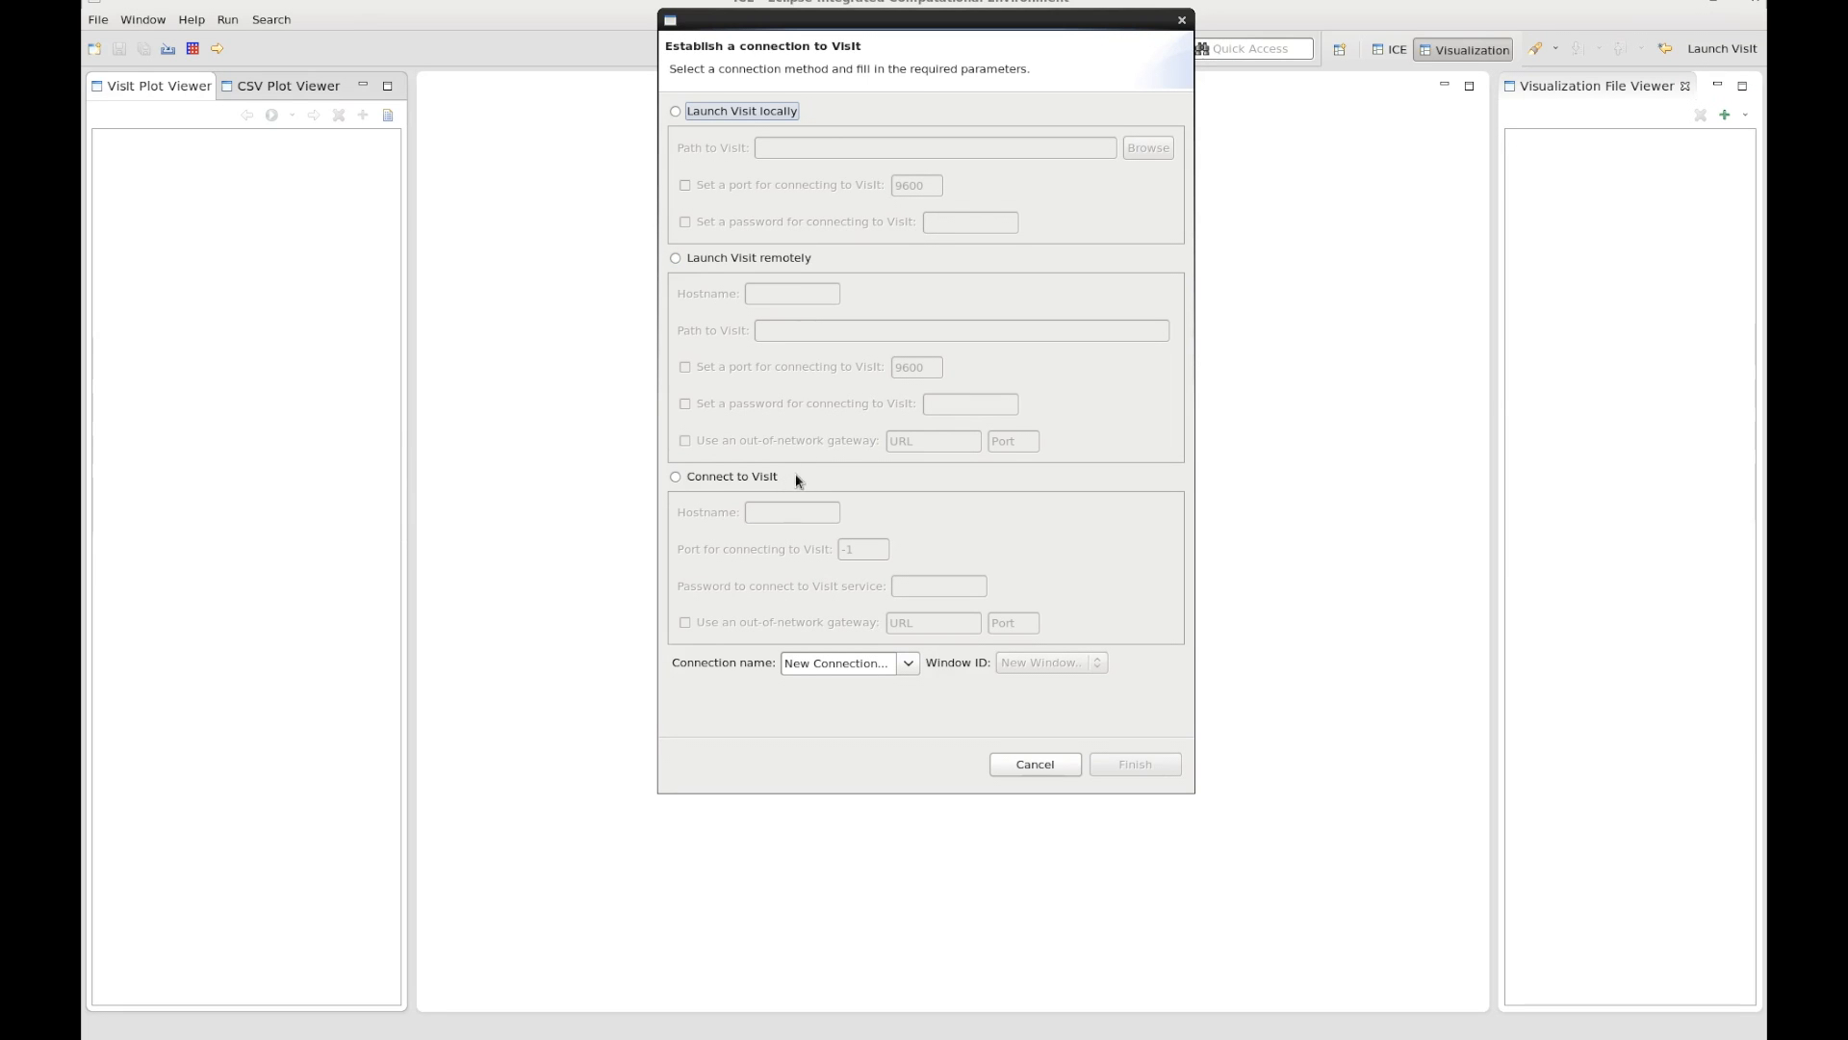
Step: Launch VisIt locally from /home/hkq/install/bin with the connection name "local launch"
click(779, 113)
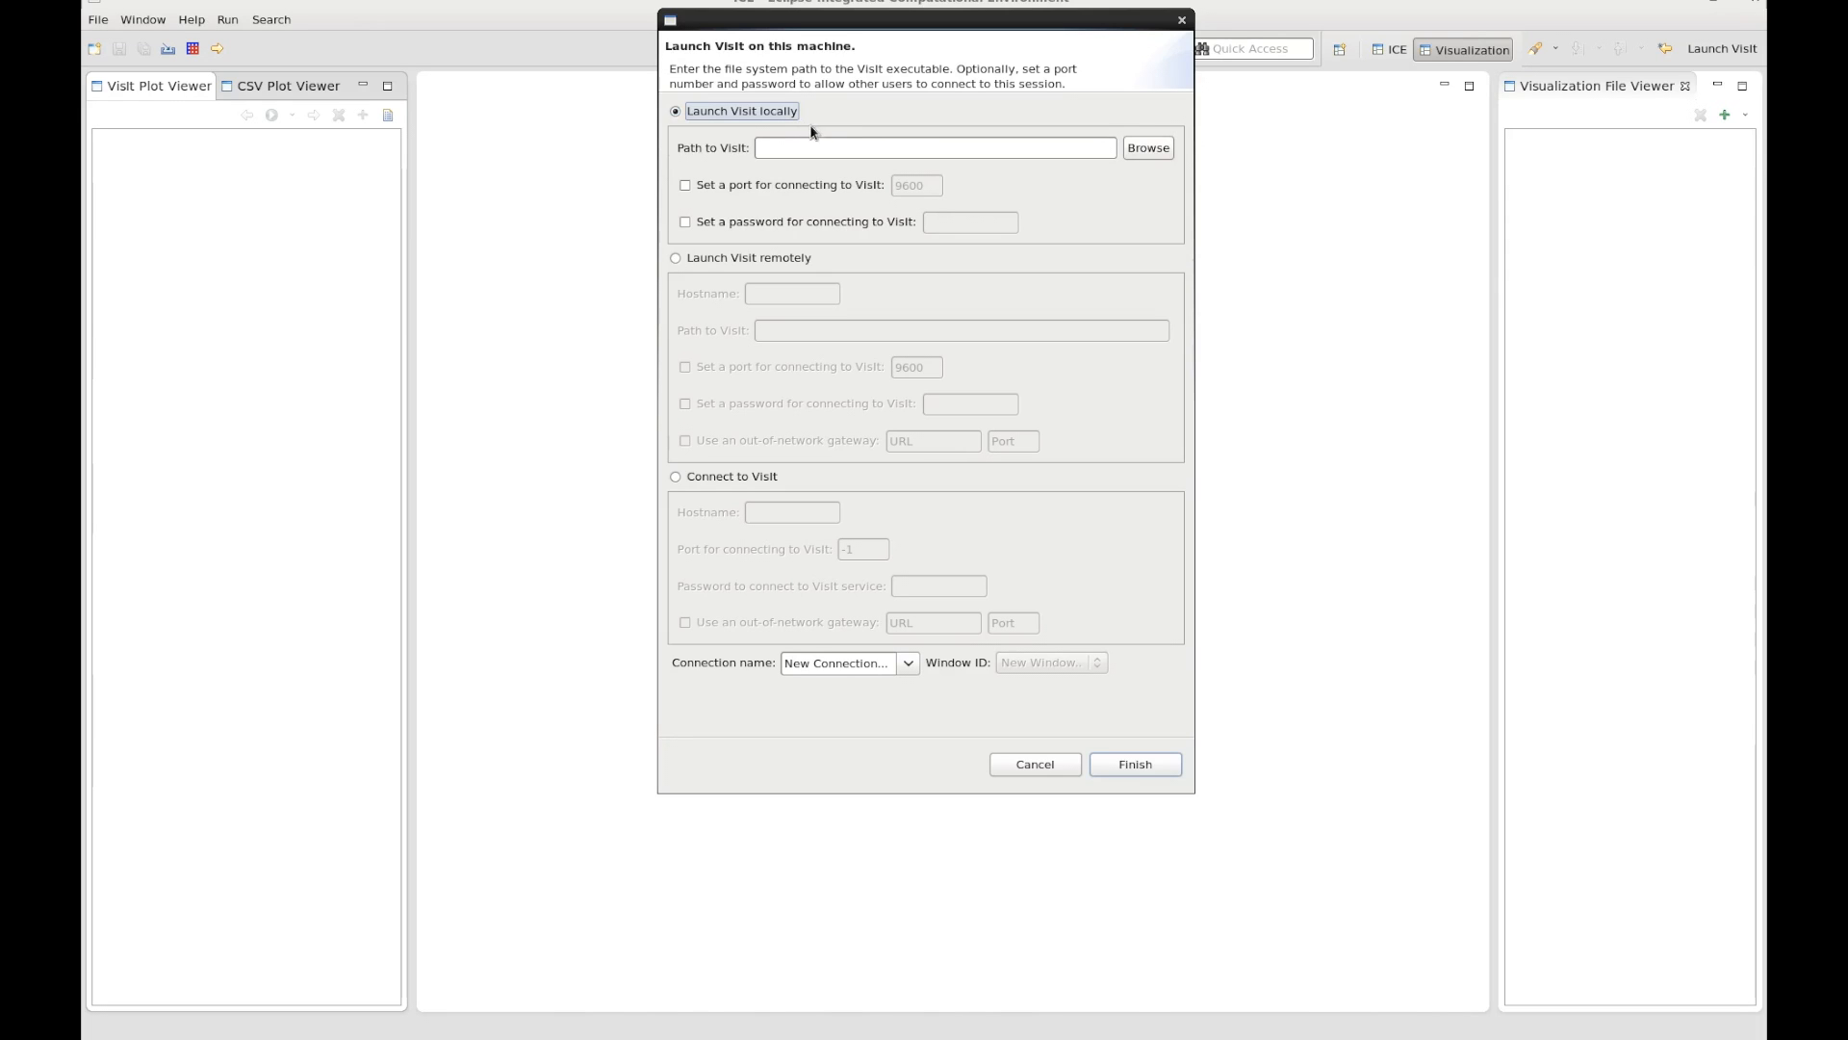
click(1147, 147)
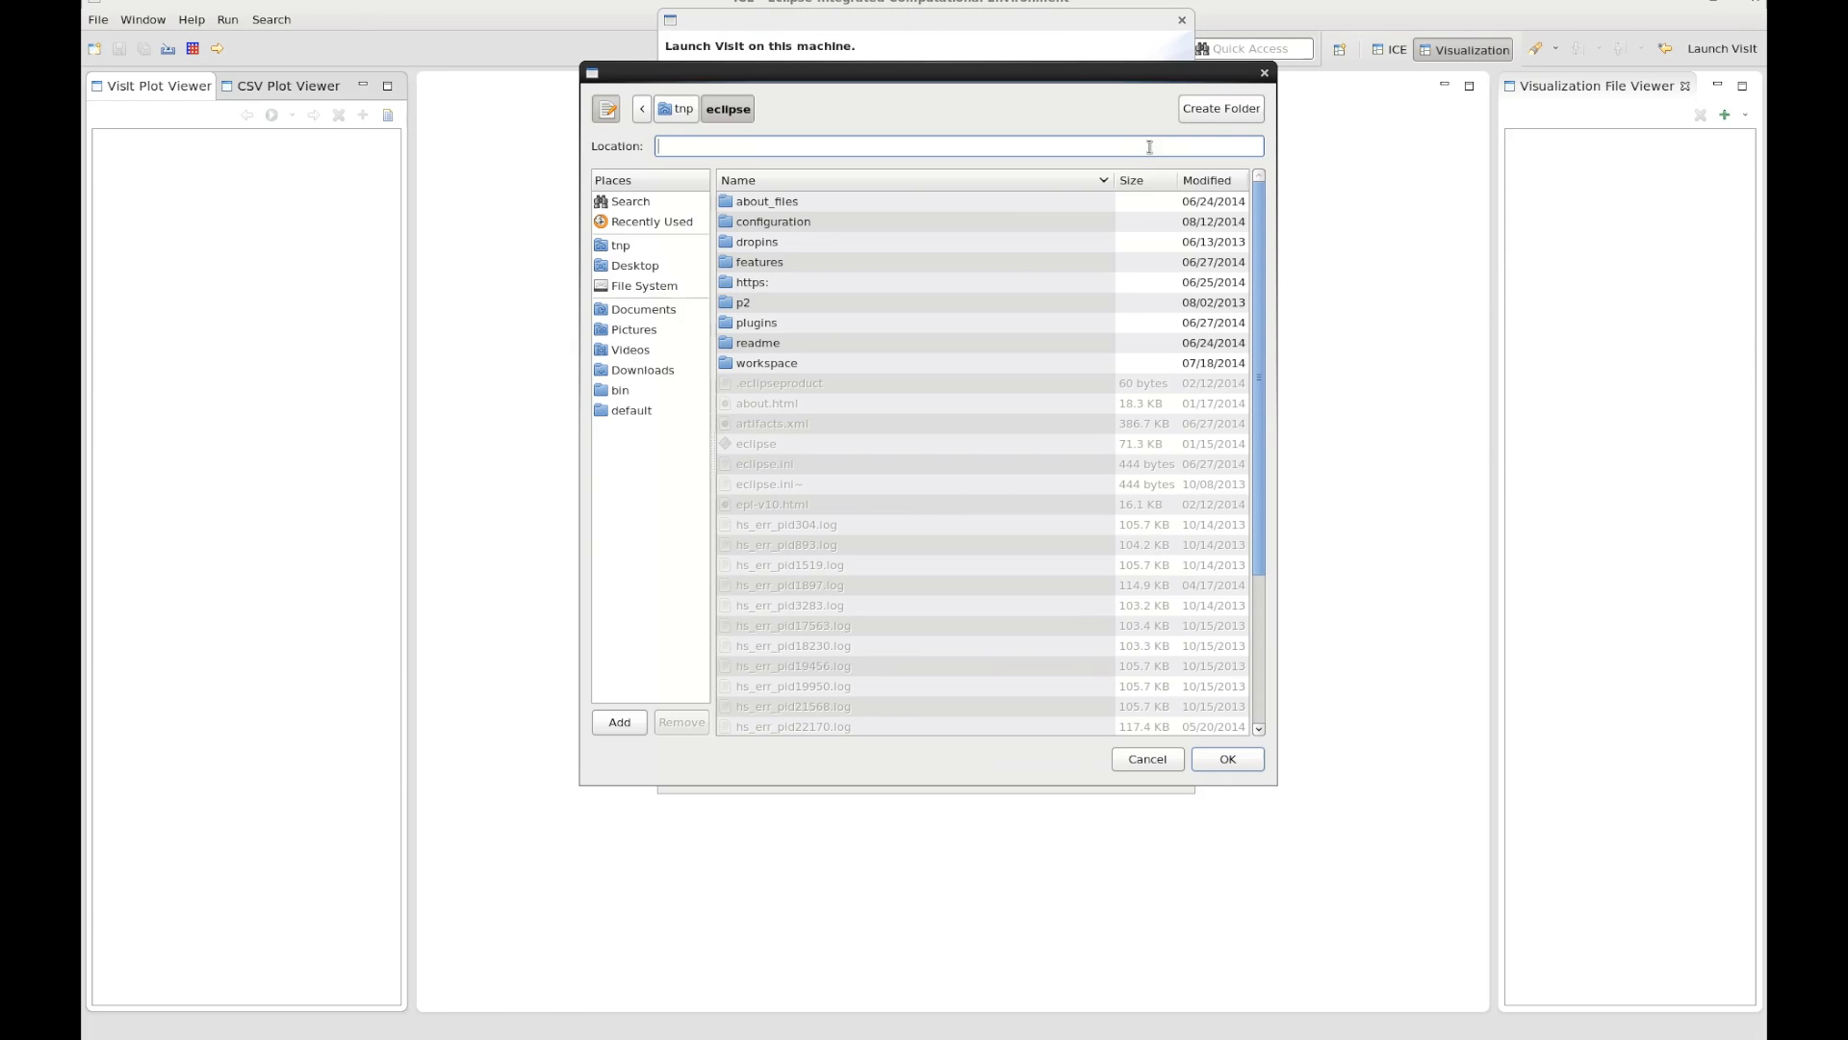
click(635, 390)
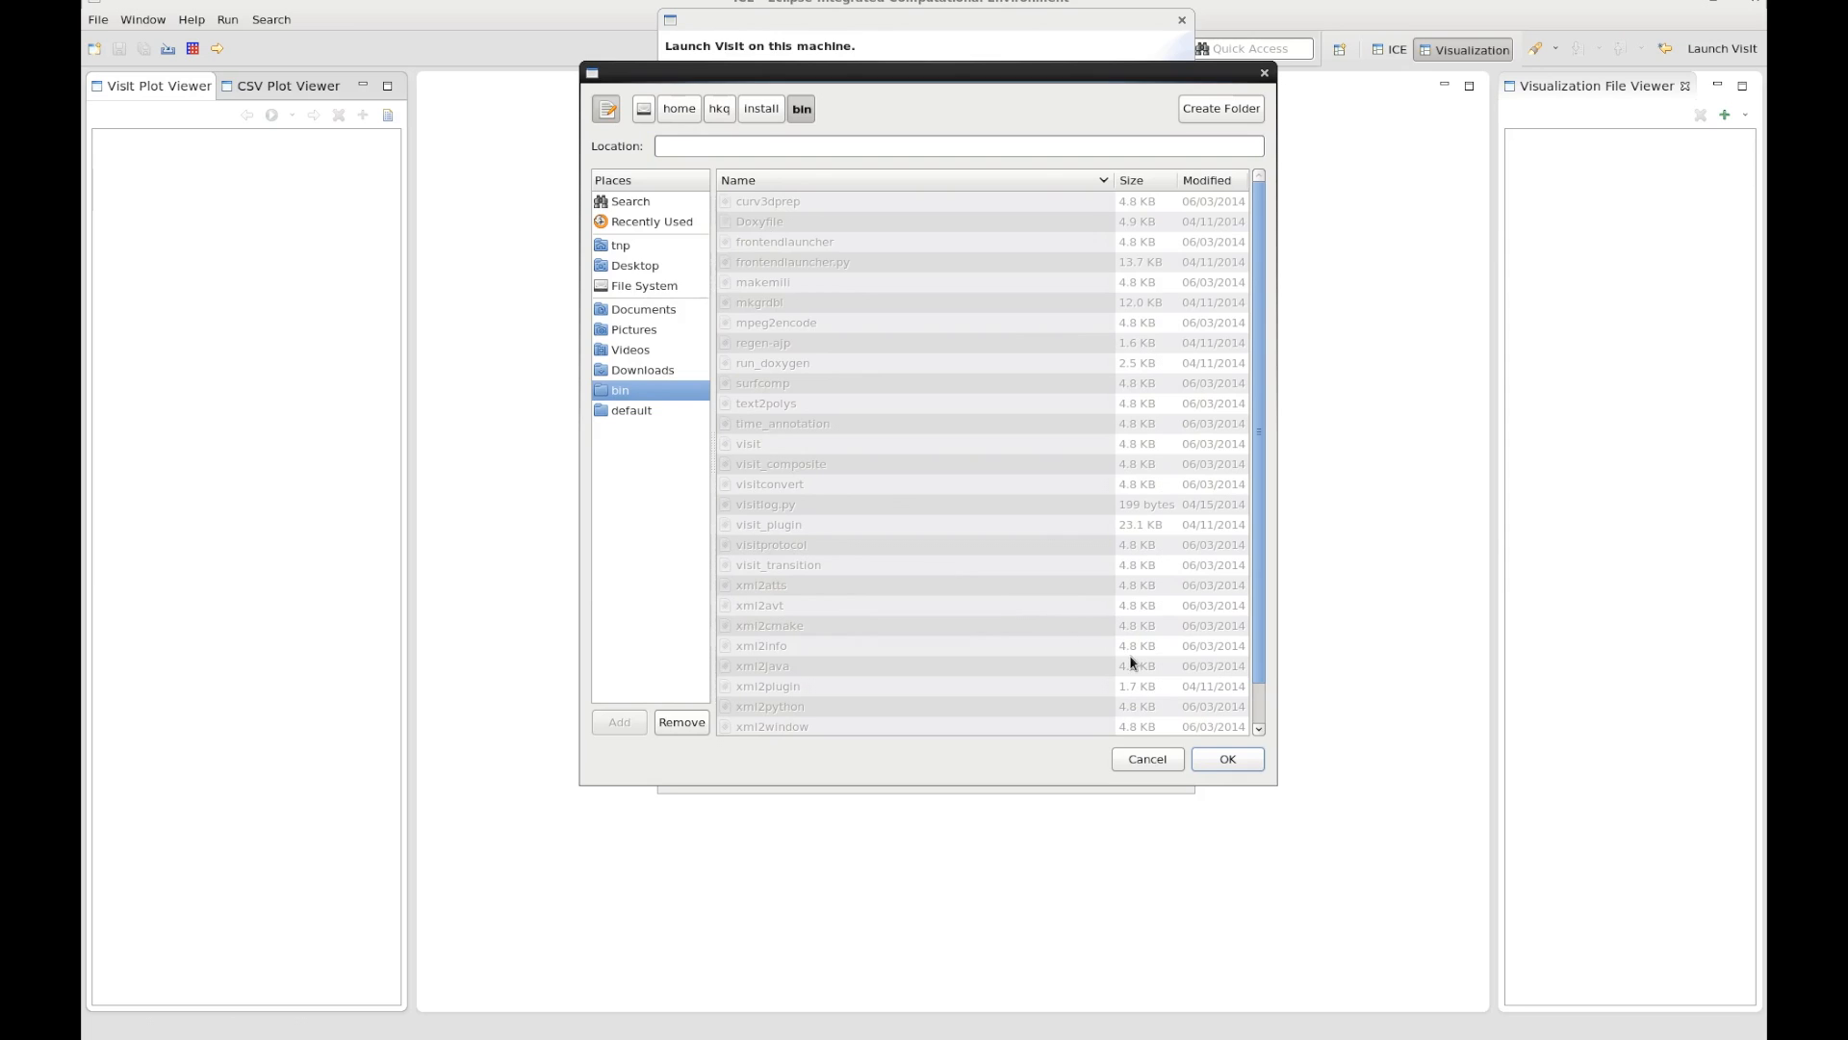
click(1221, 762)
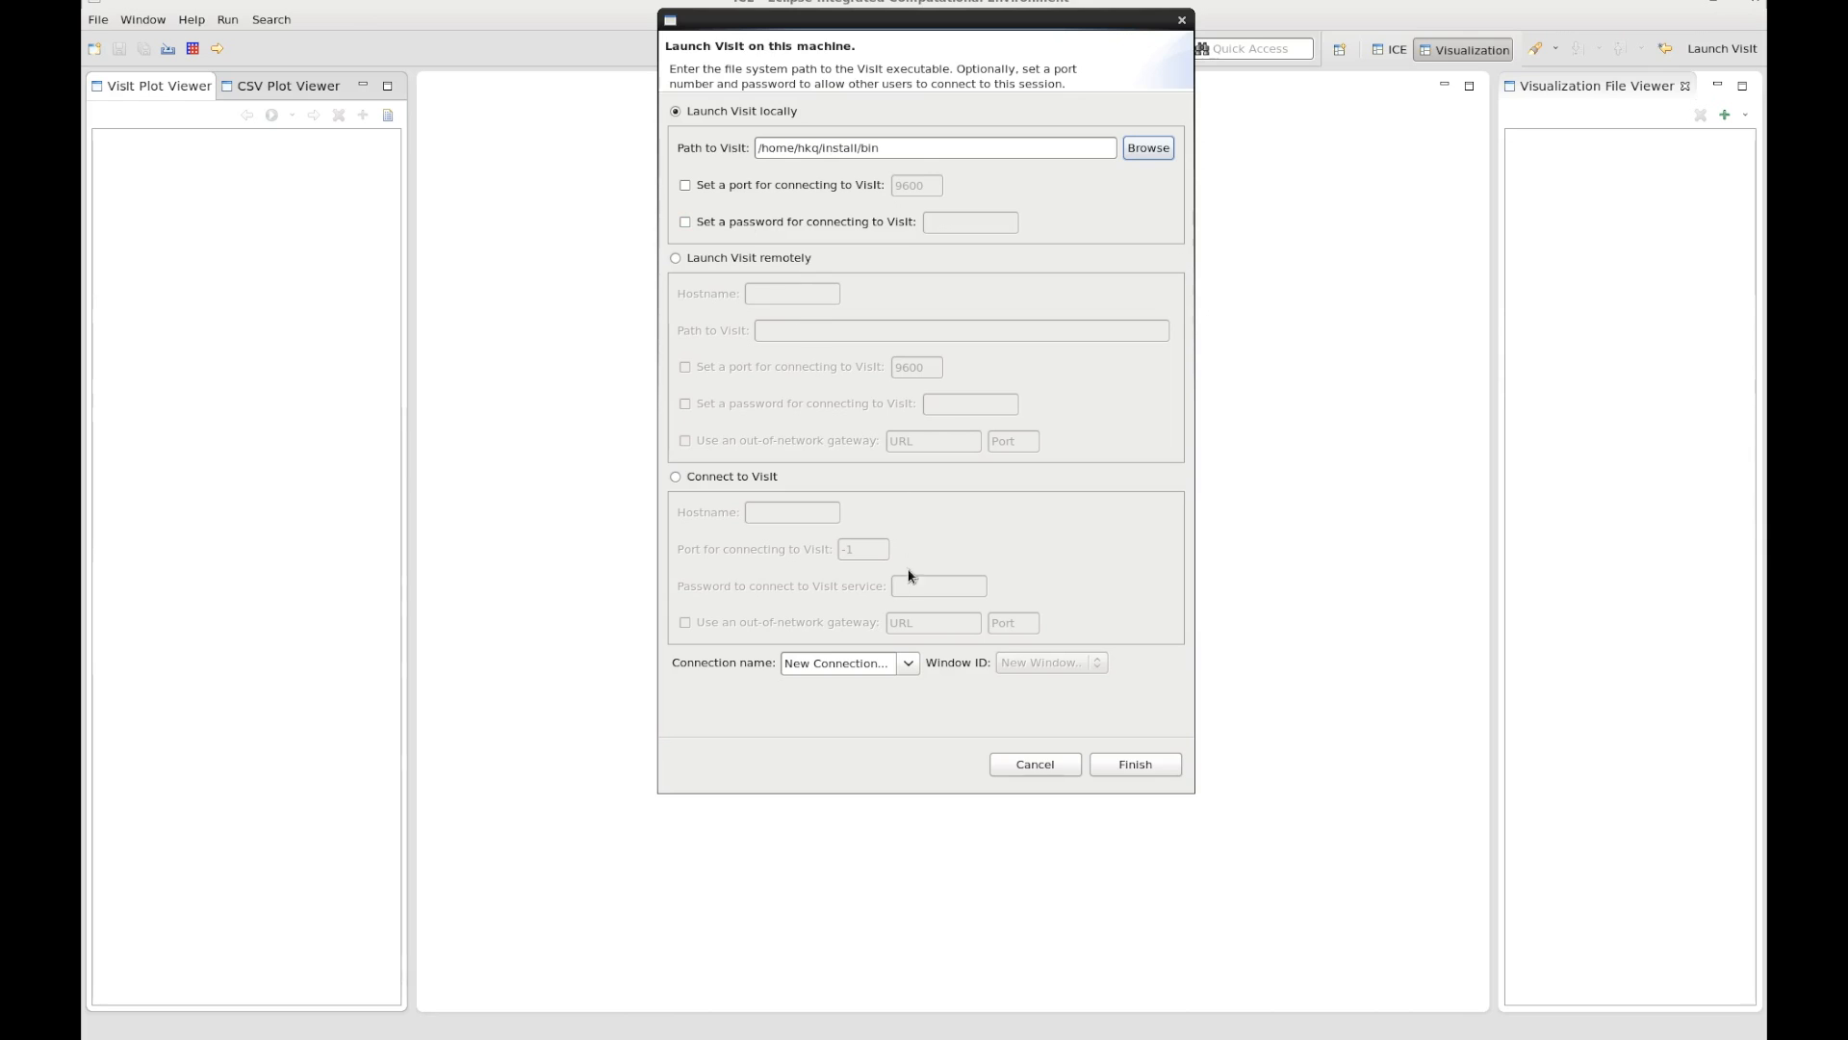
triple_click(891, 663)
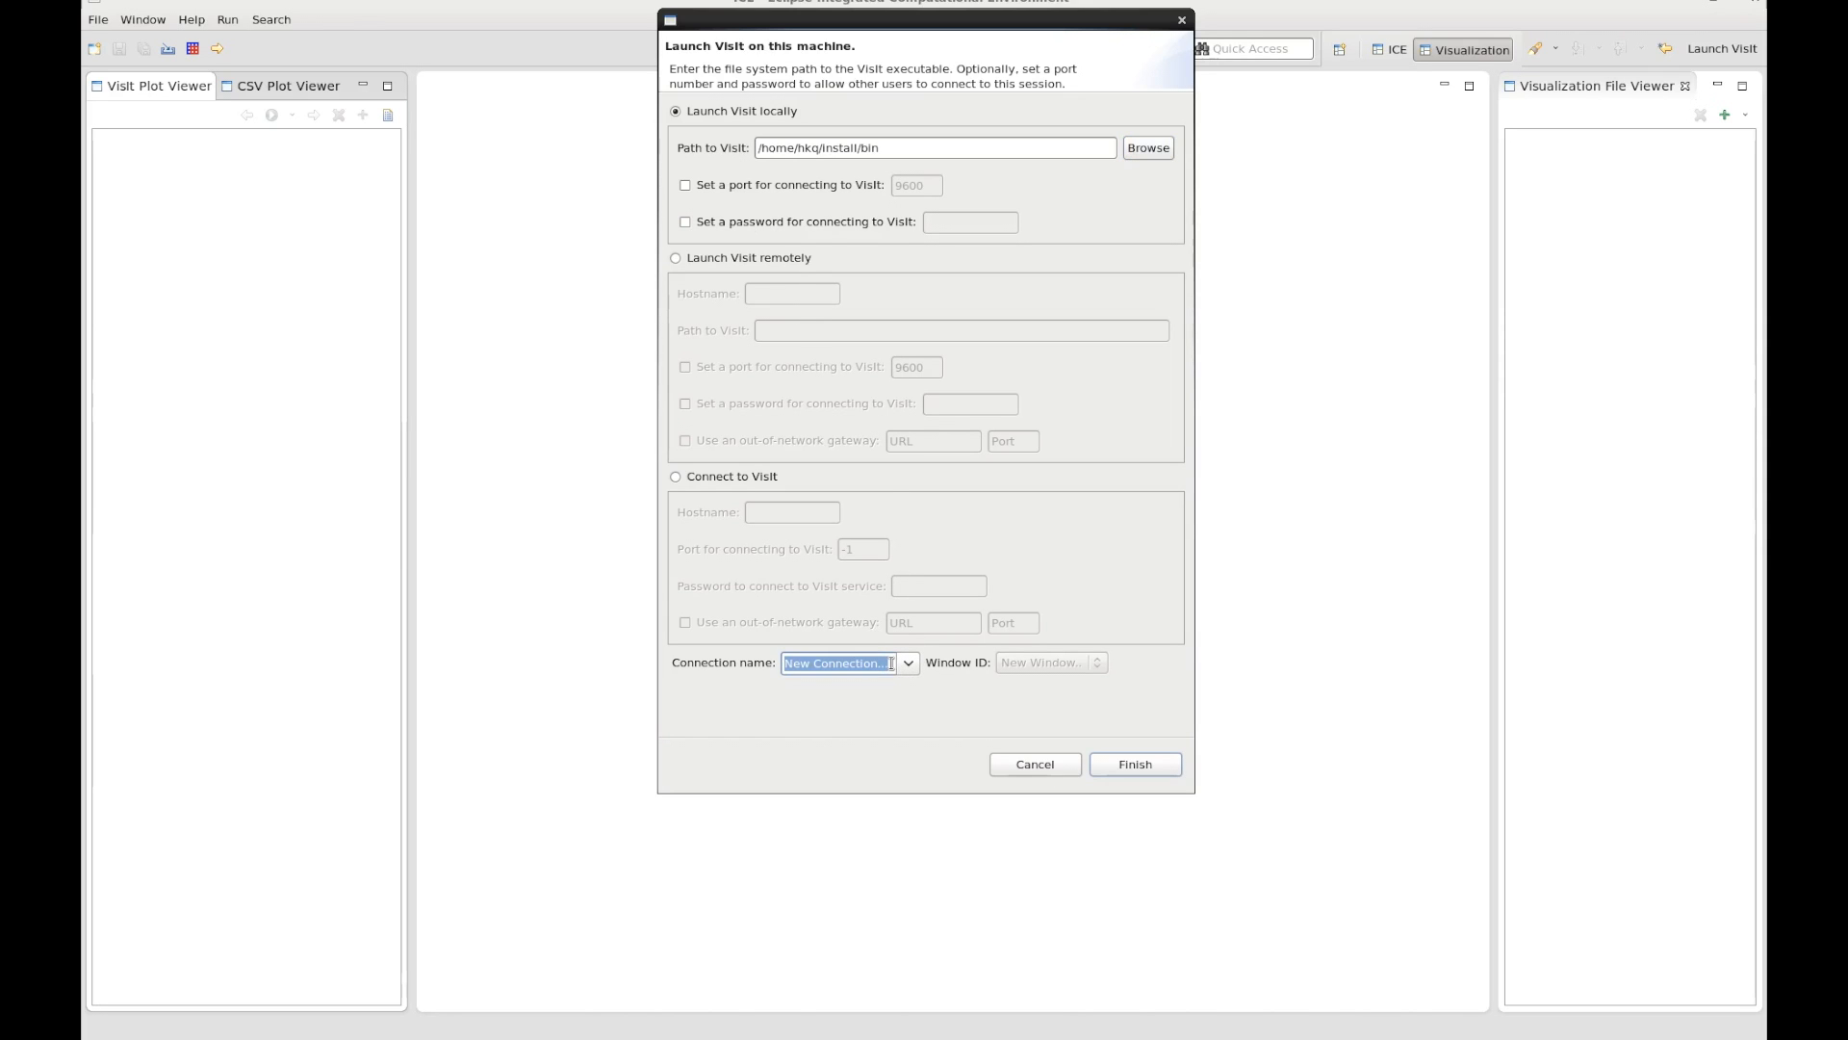
text(local launch)
click(1134, 764)
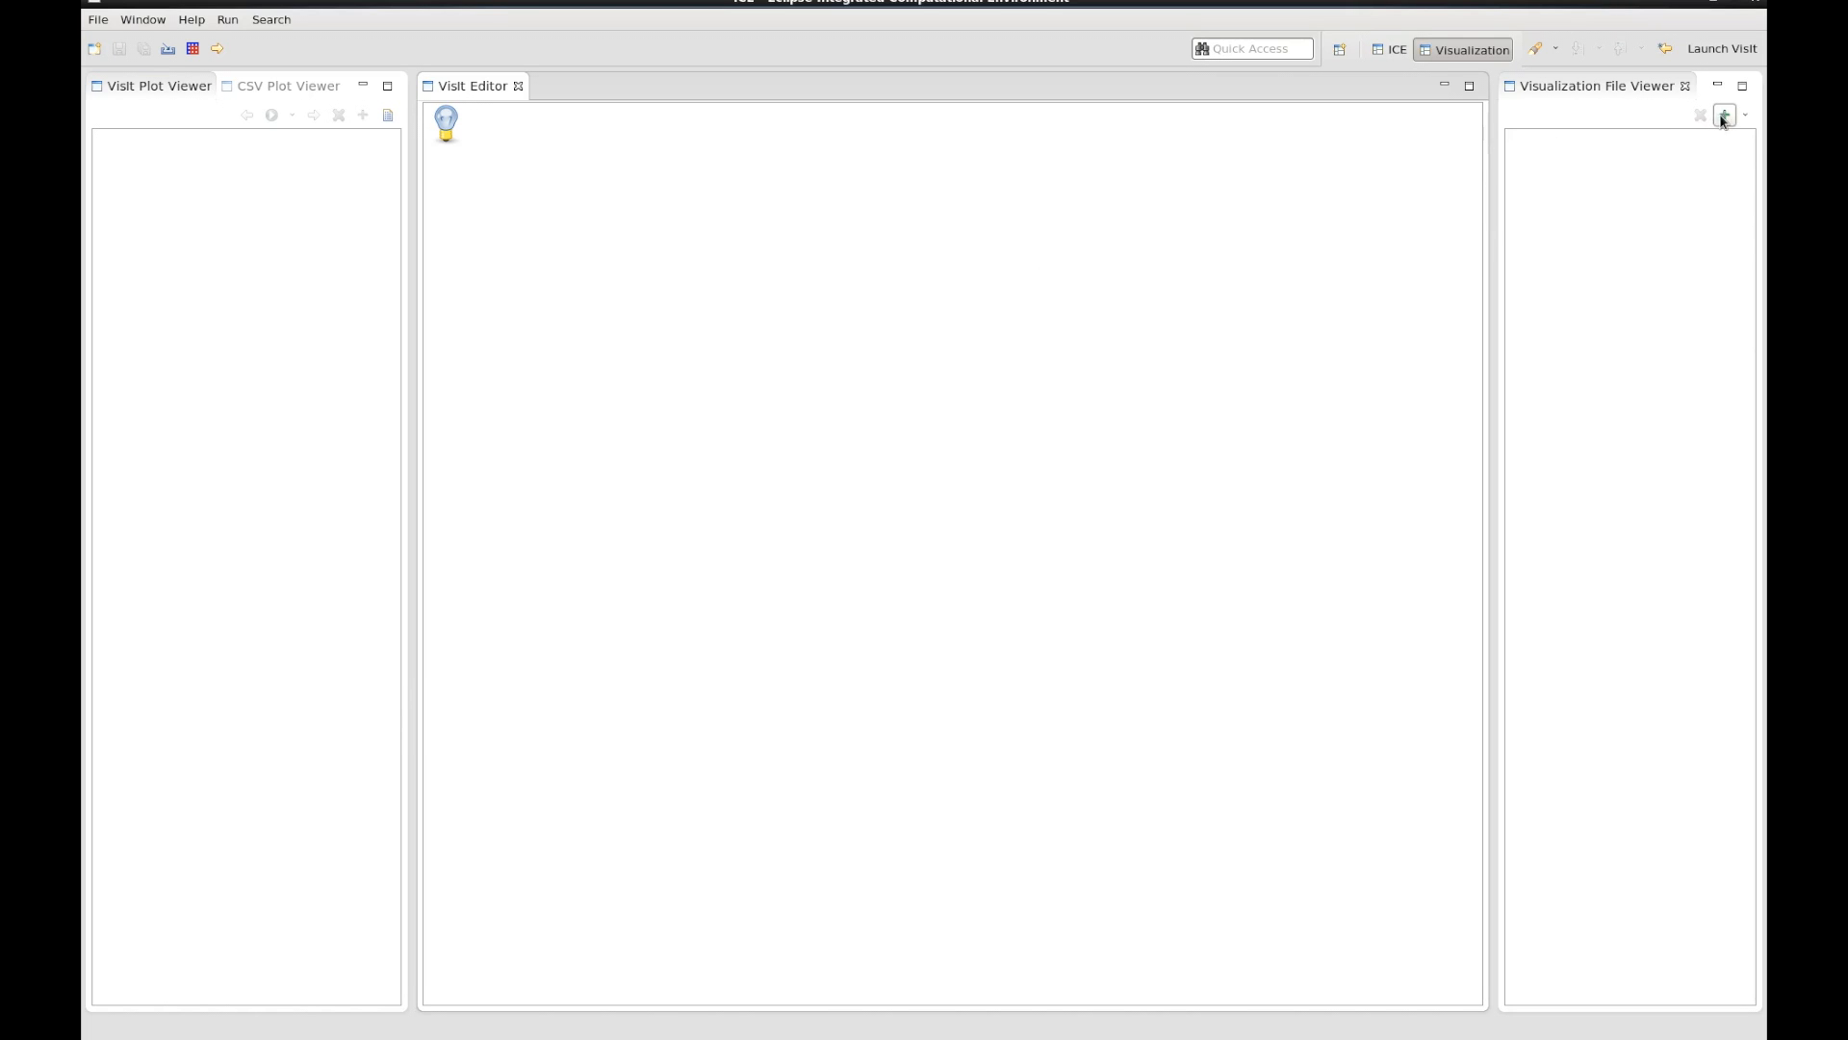
Step: Add the local file output-Battery_1.1.silo from the NiCEFiles default folder to the visualization files
click(1746, 117)
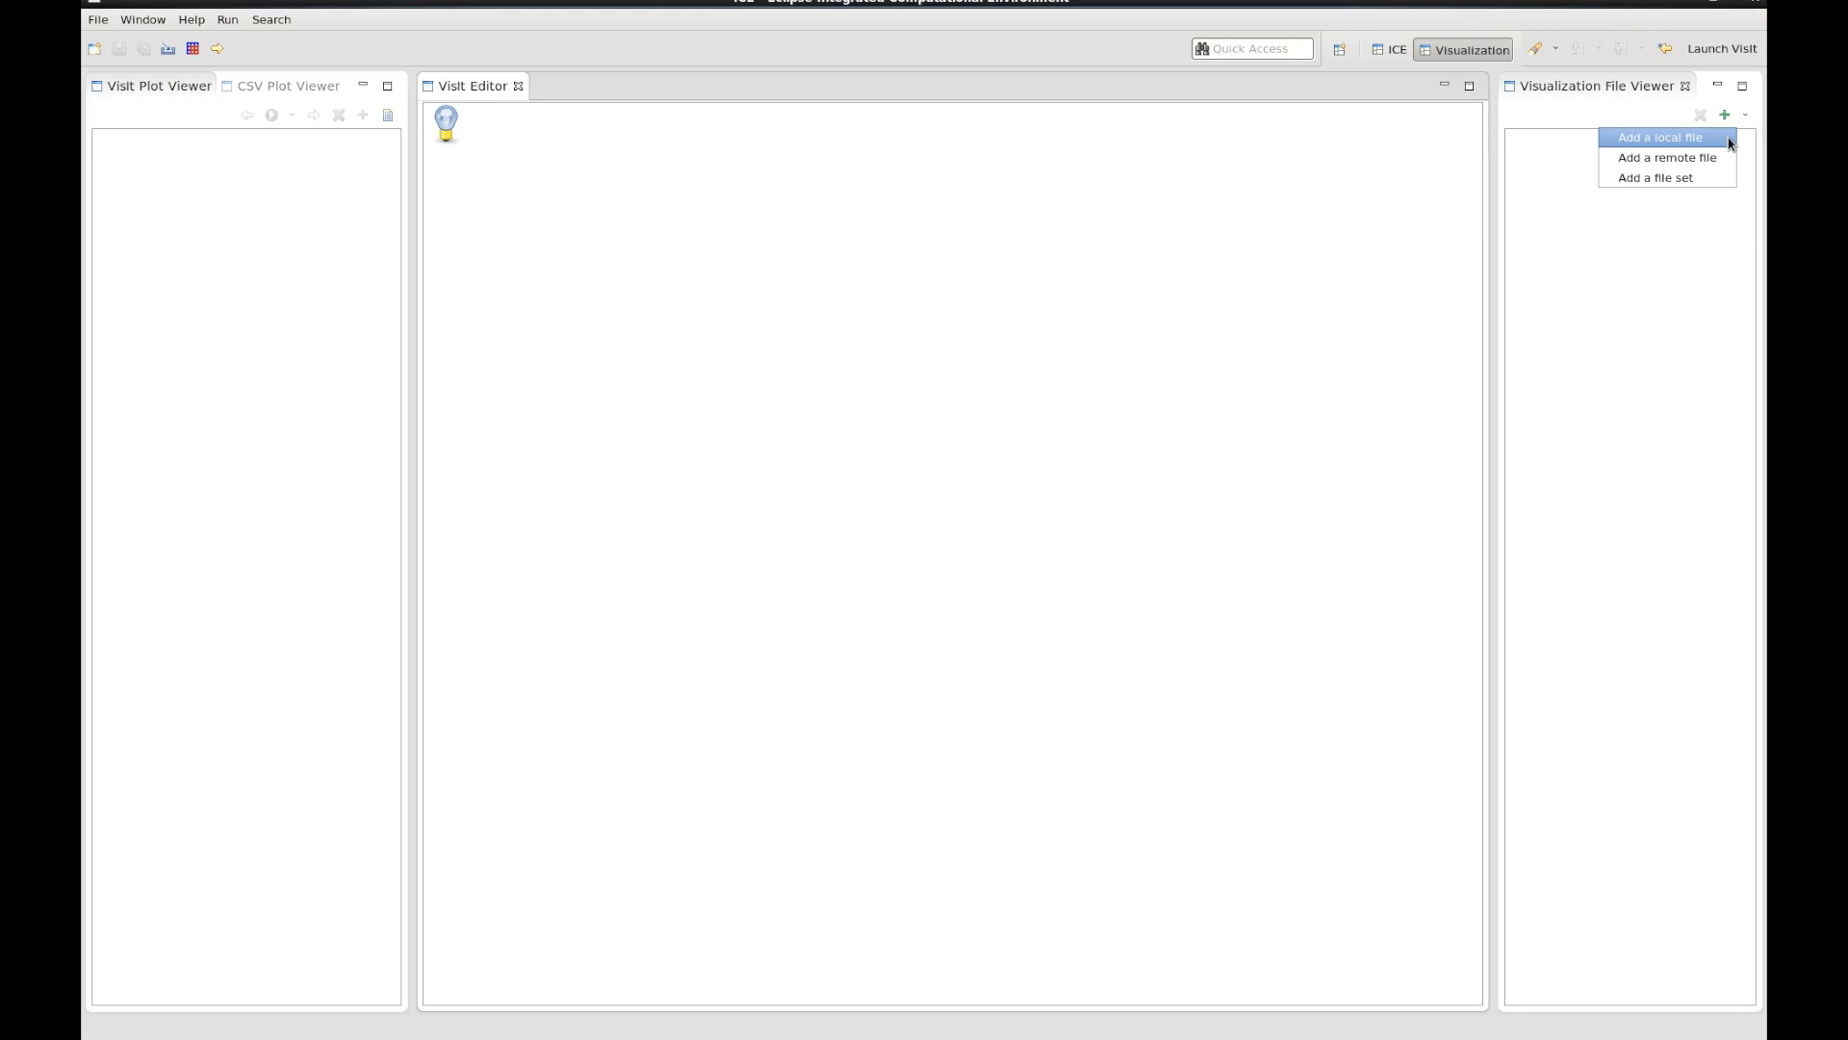
click(1730, 140)
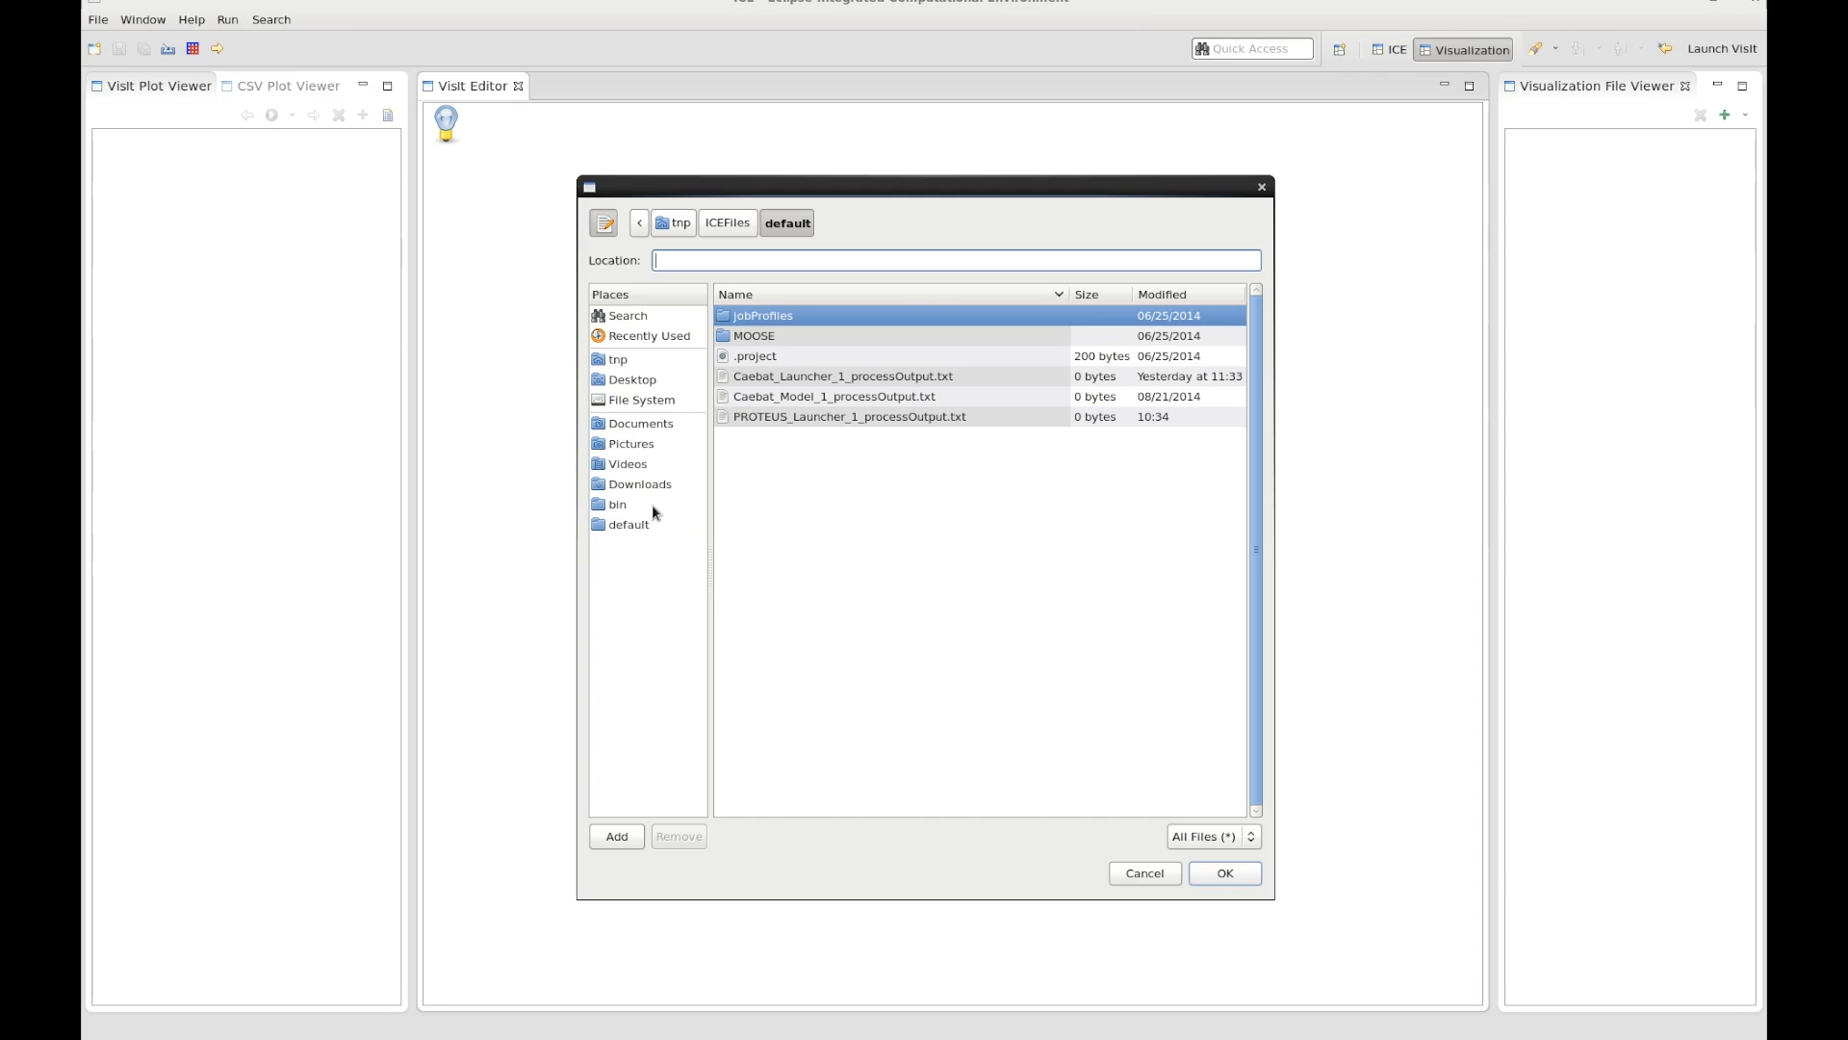
click(631, 524)
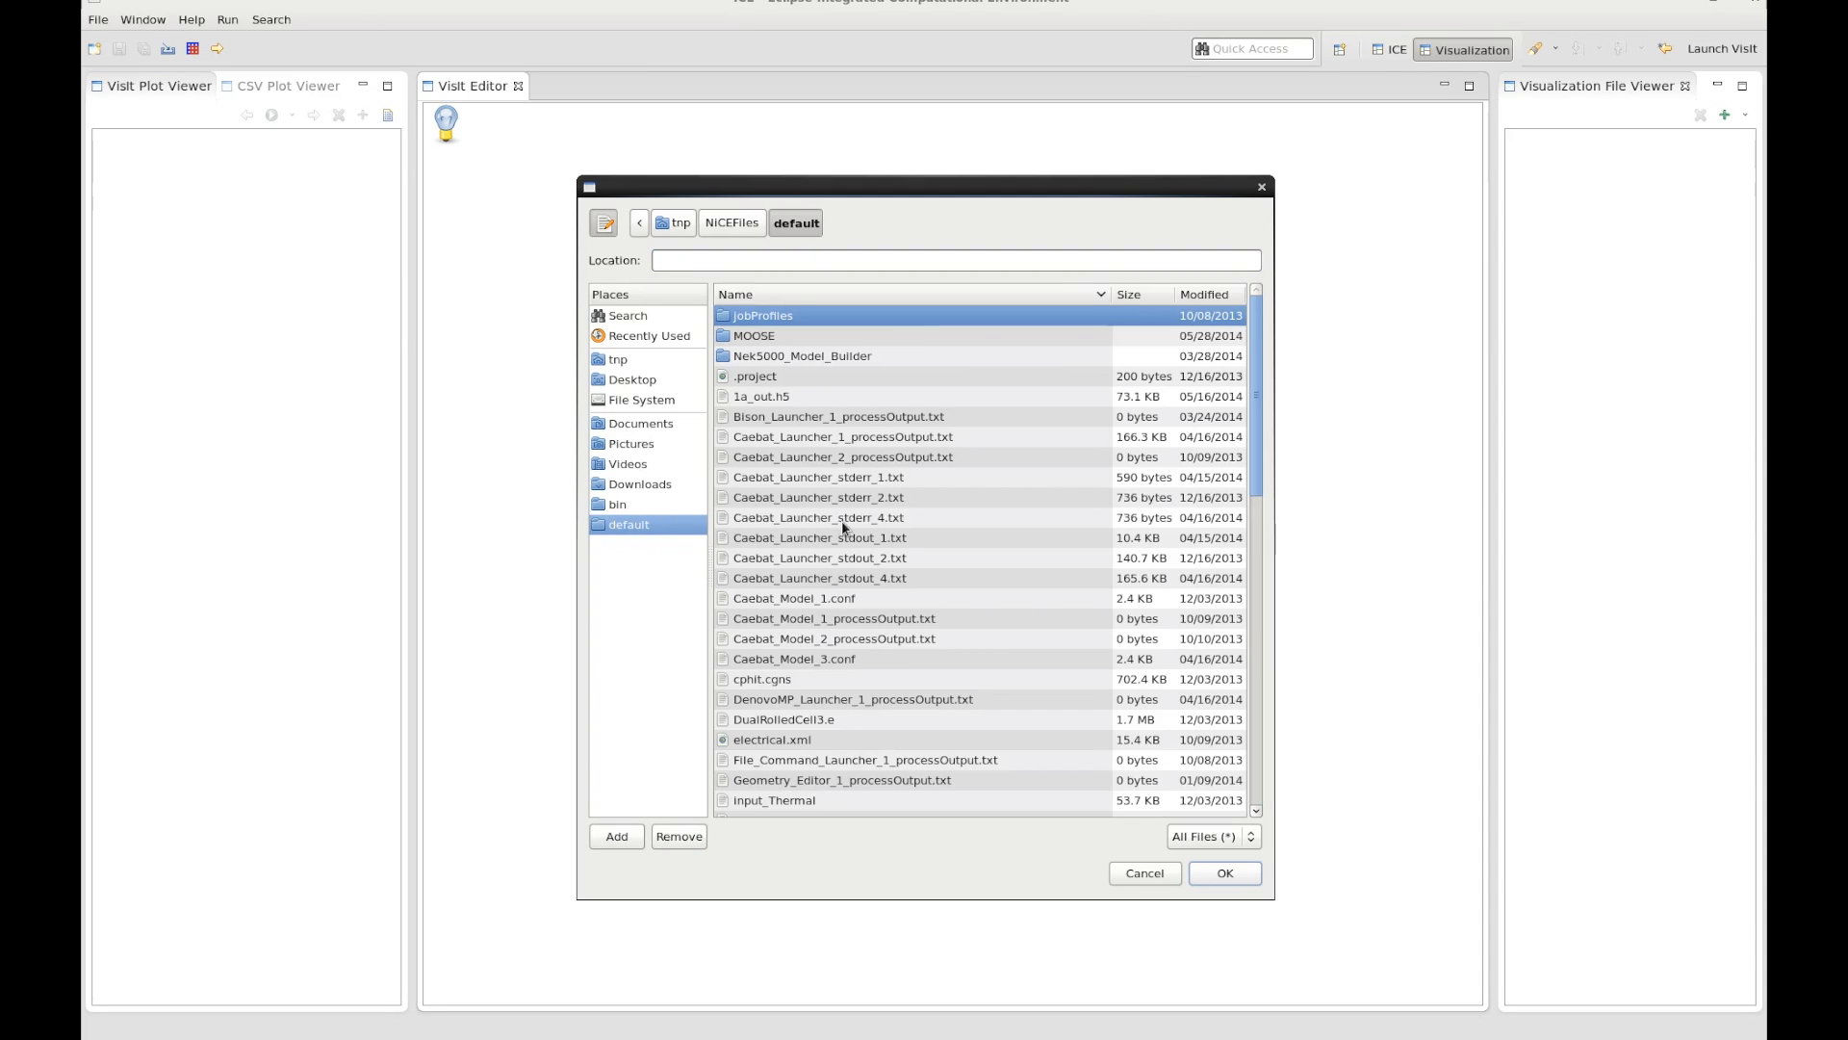
scroll(855, 547, down, 5)
scroll(855, 546, down, 8)
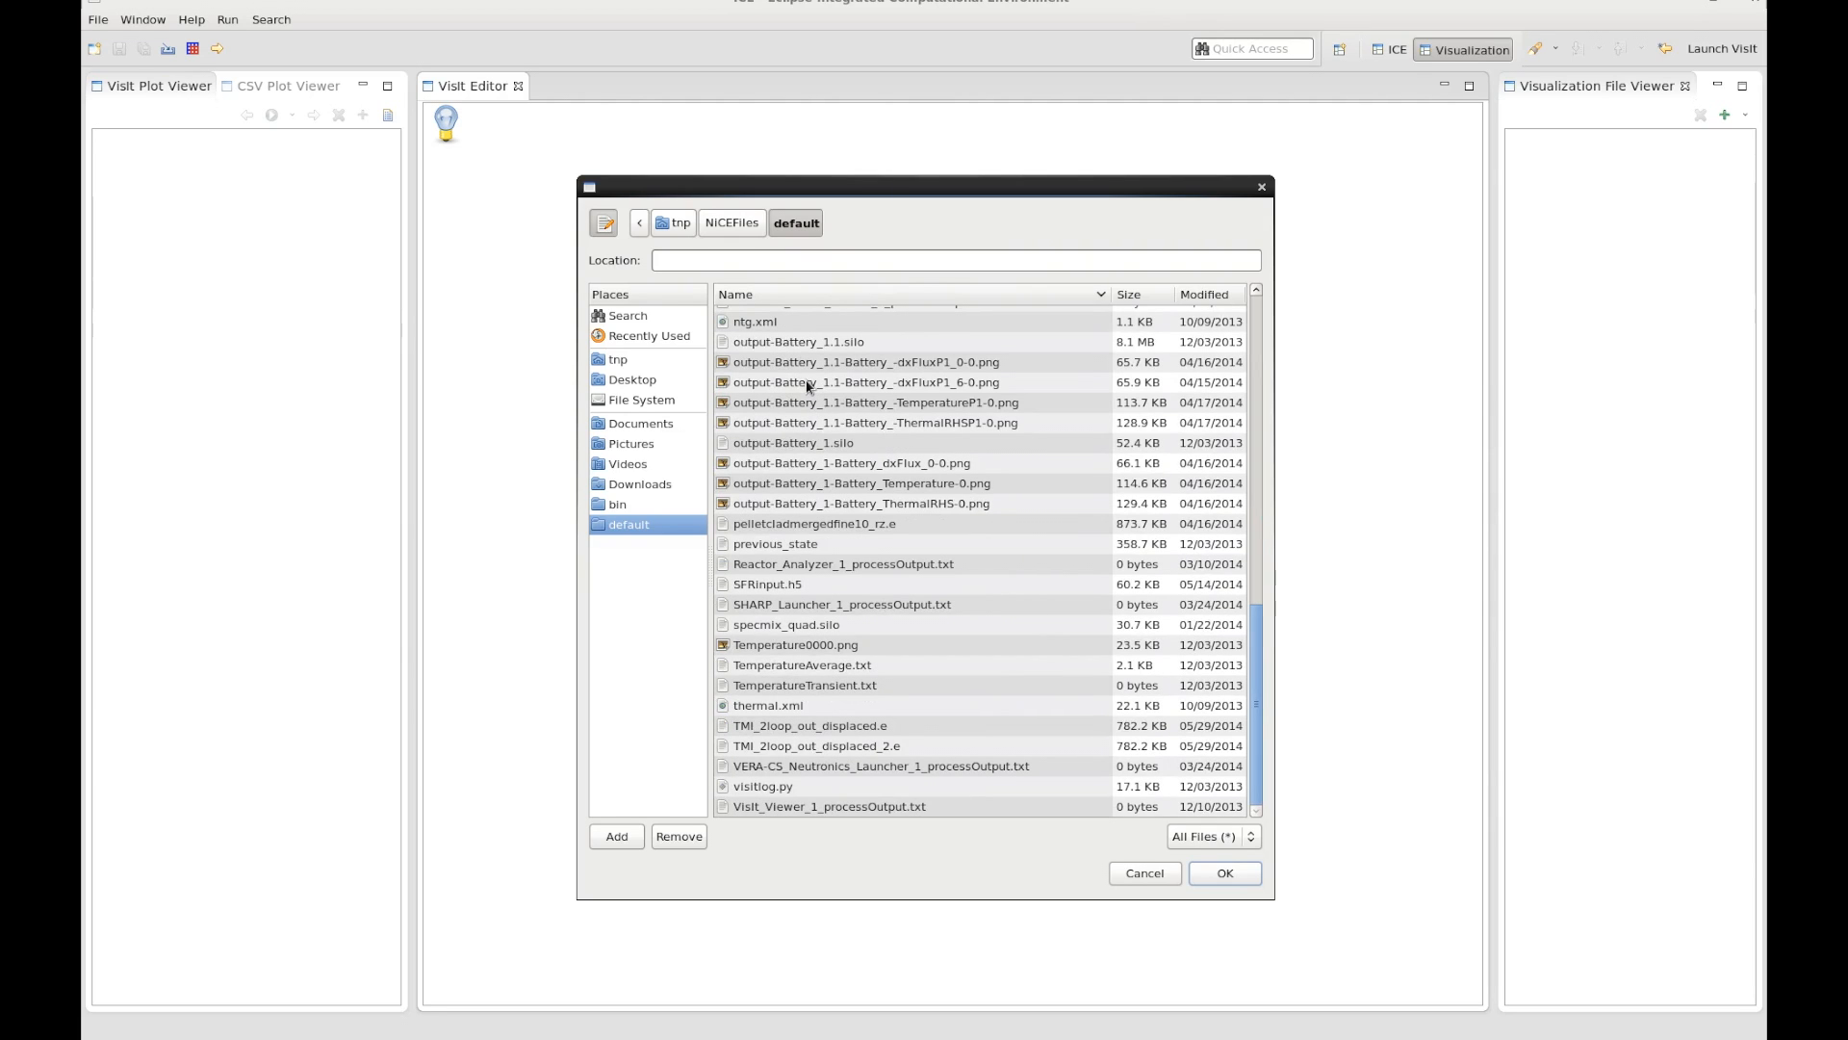
click(806, 343)
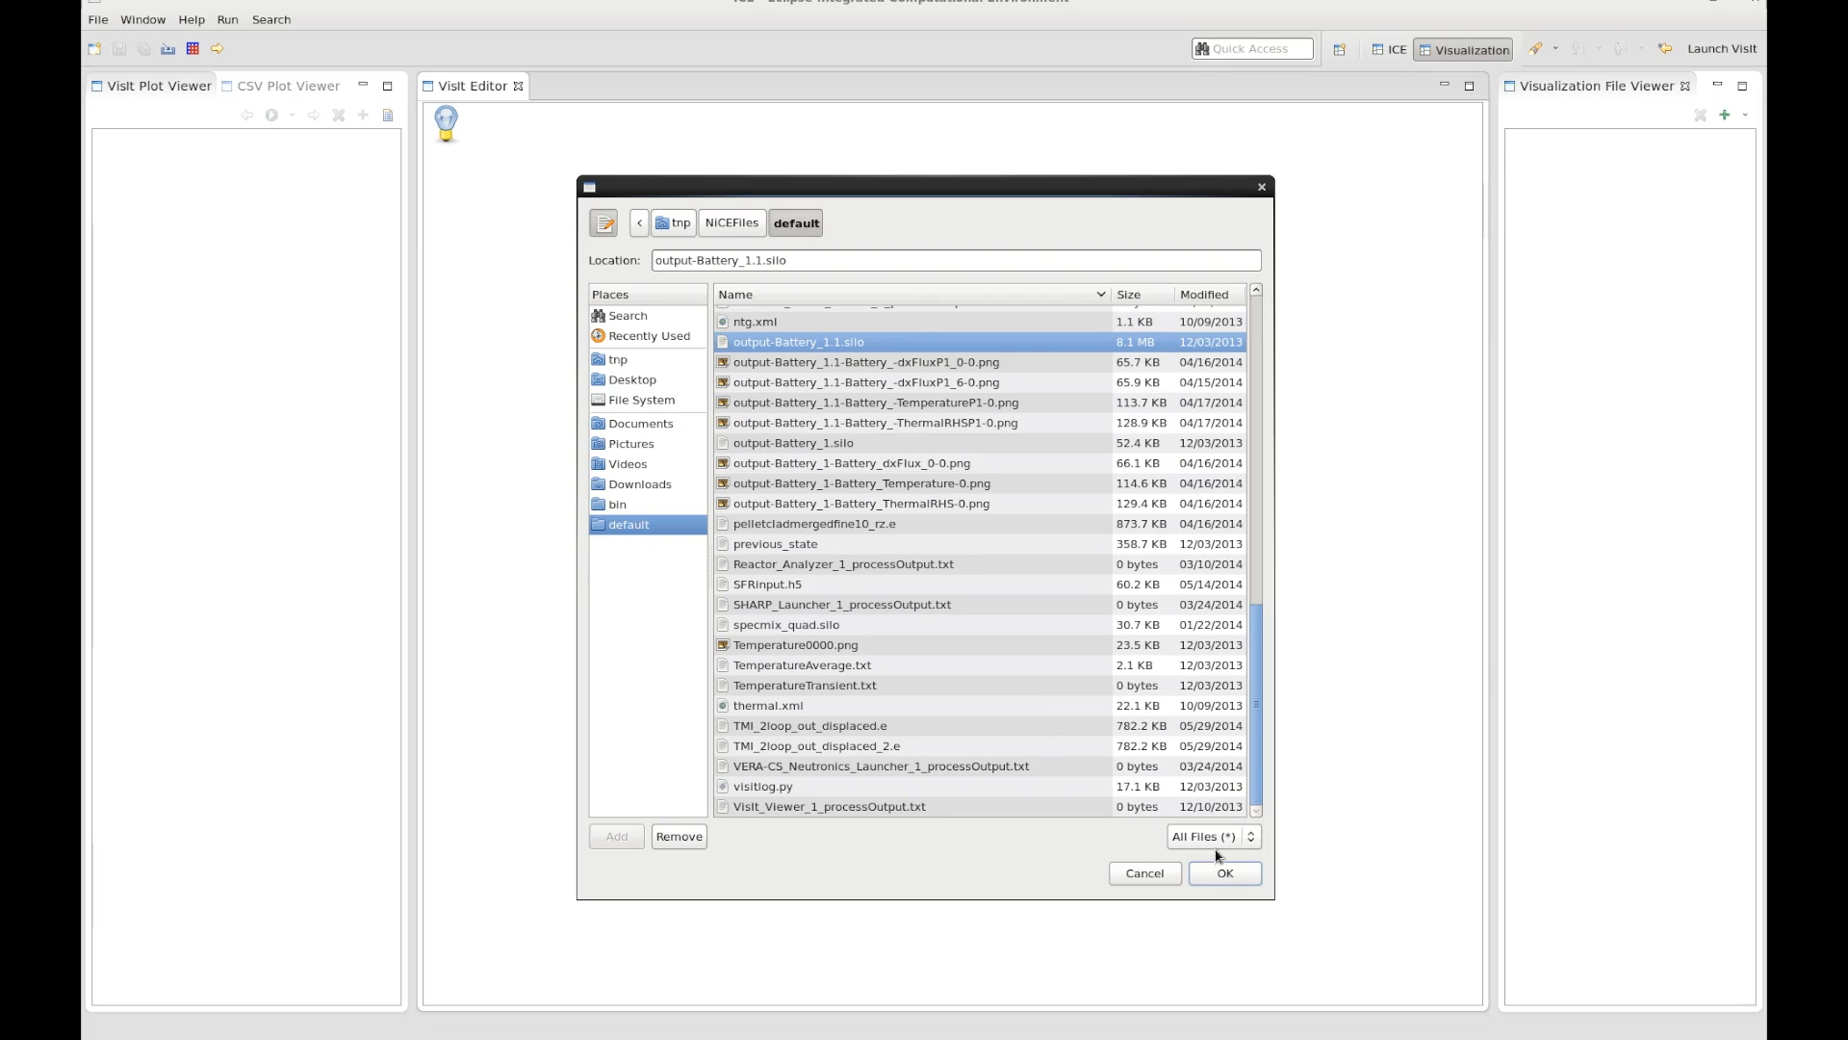
click(1227, 872)
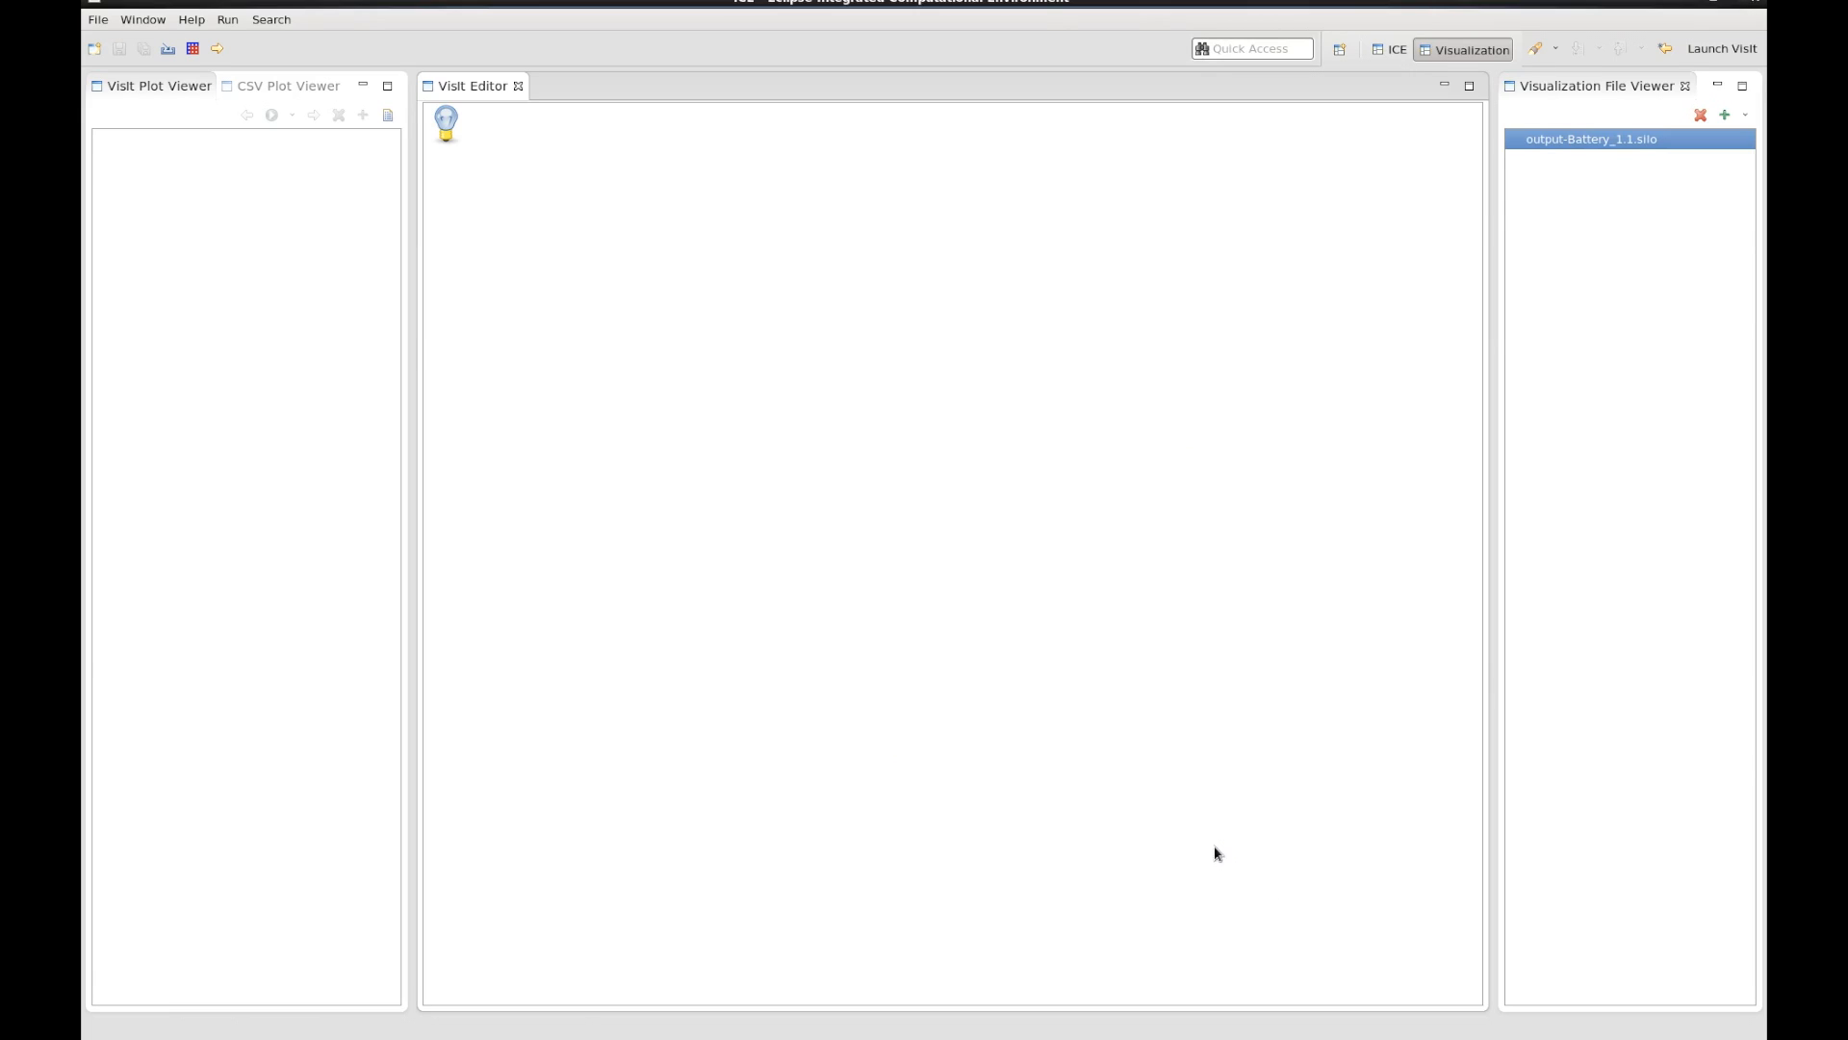
Step: Add the scalar Battery_/ThermalRHSP1 from output-Battery_1.1.silo as a plot and draw it in the VisIt editor
click(1540, 149)
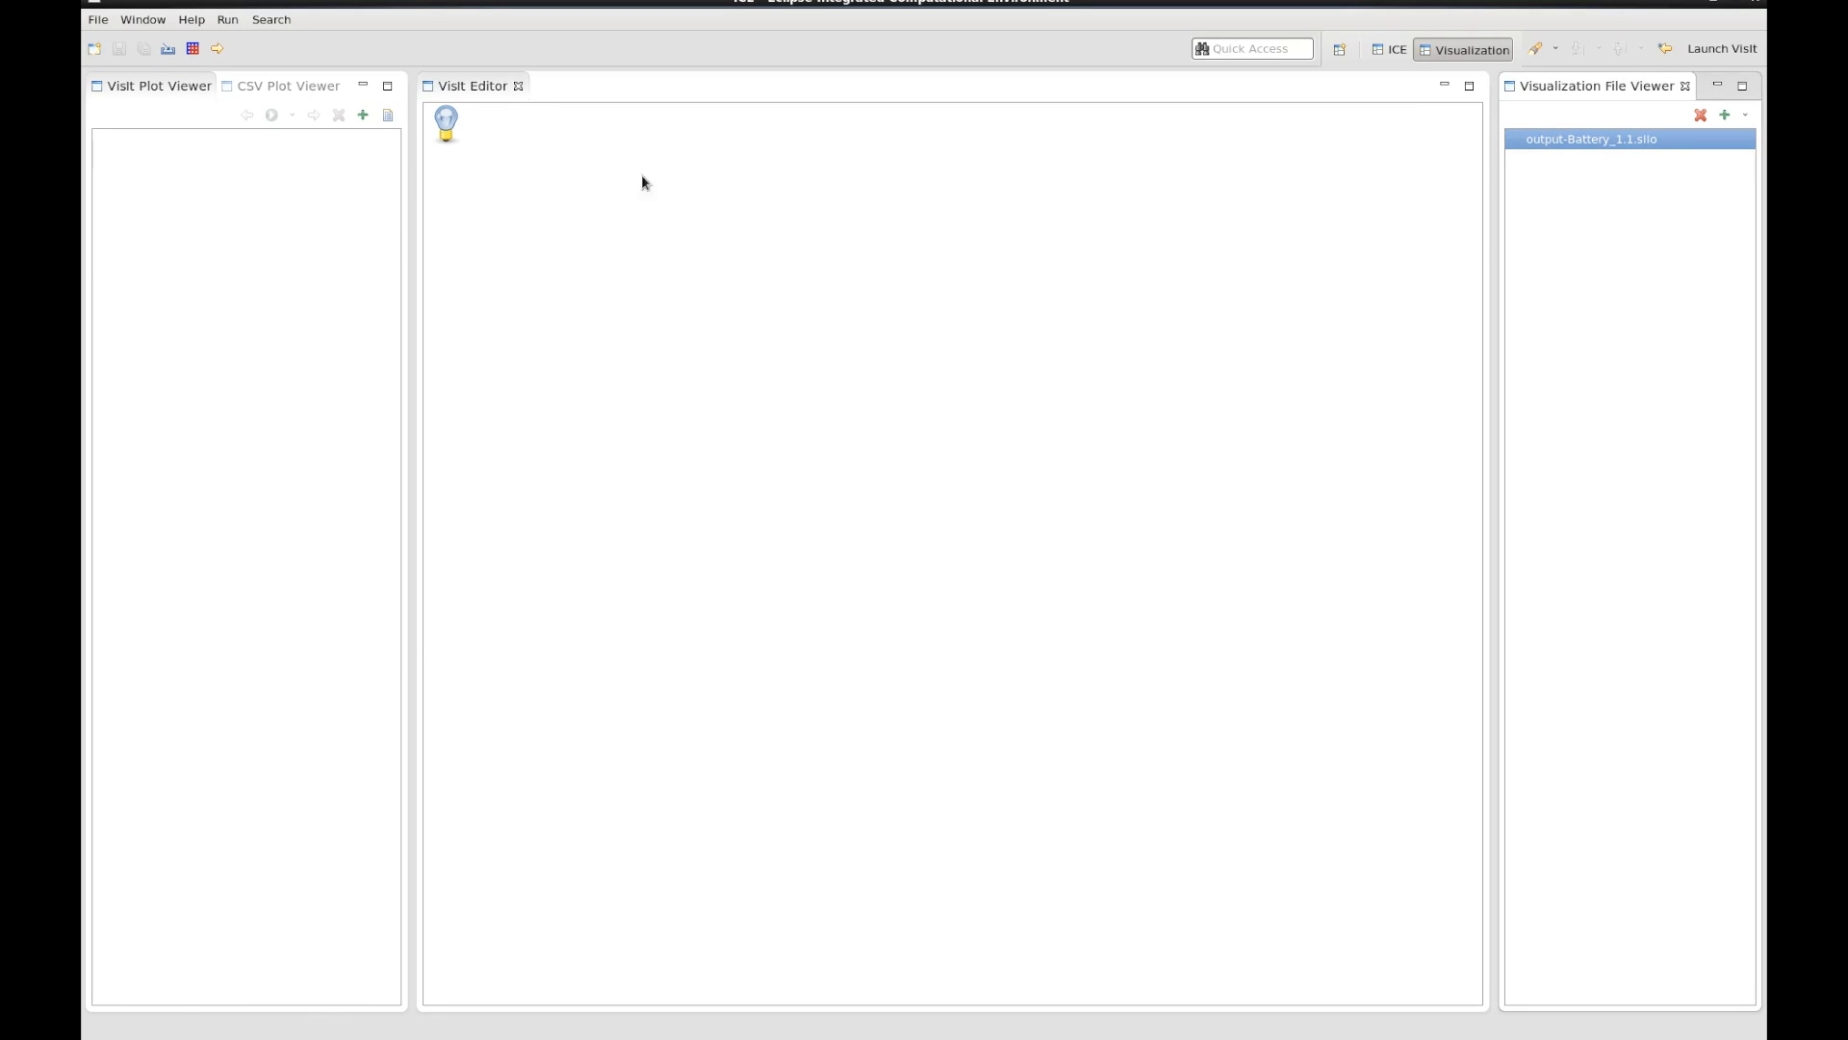
click(356, 122)
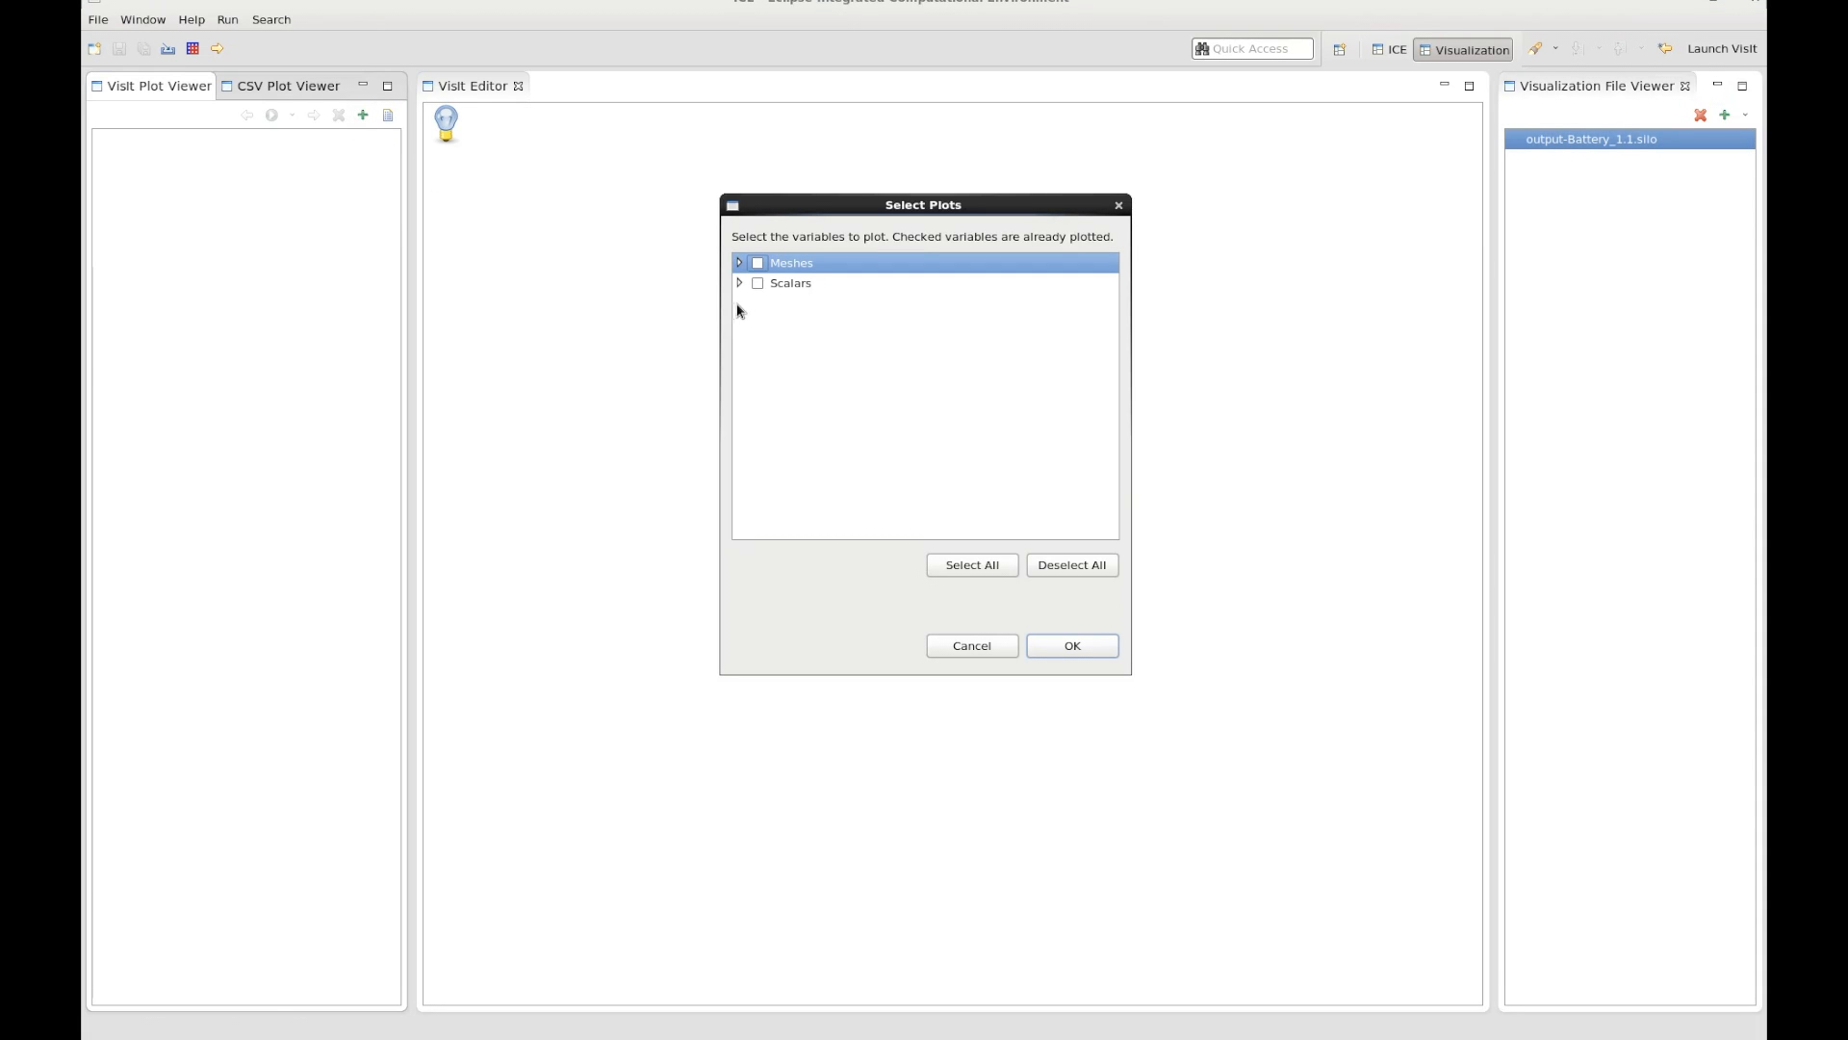
click(739, 264)
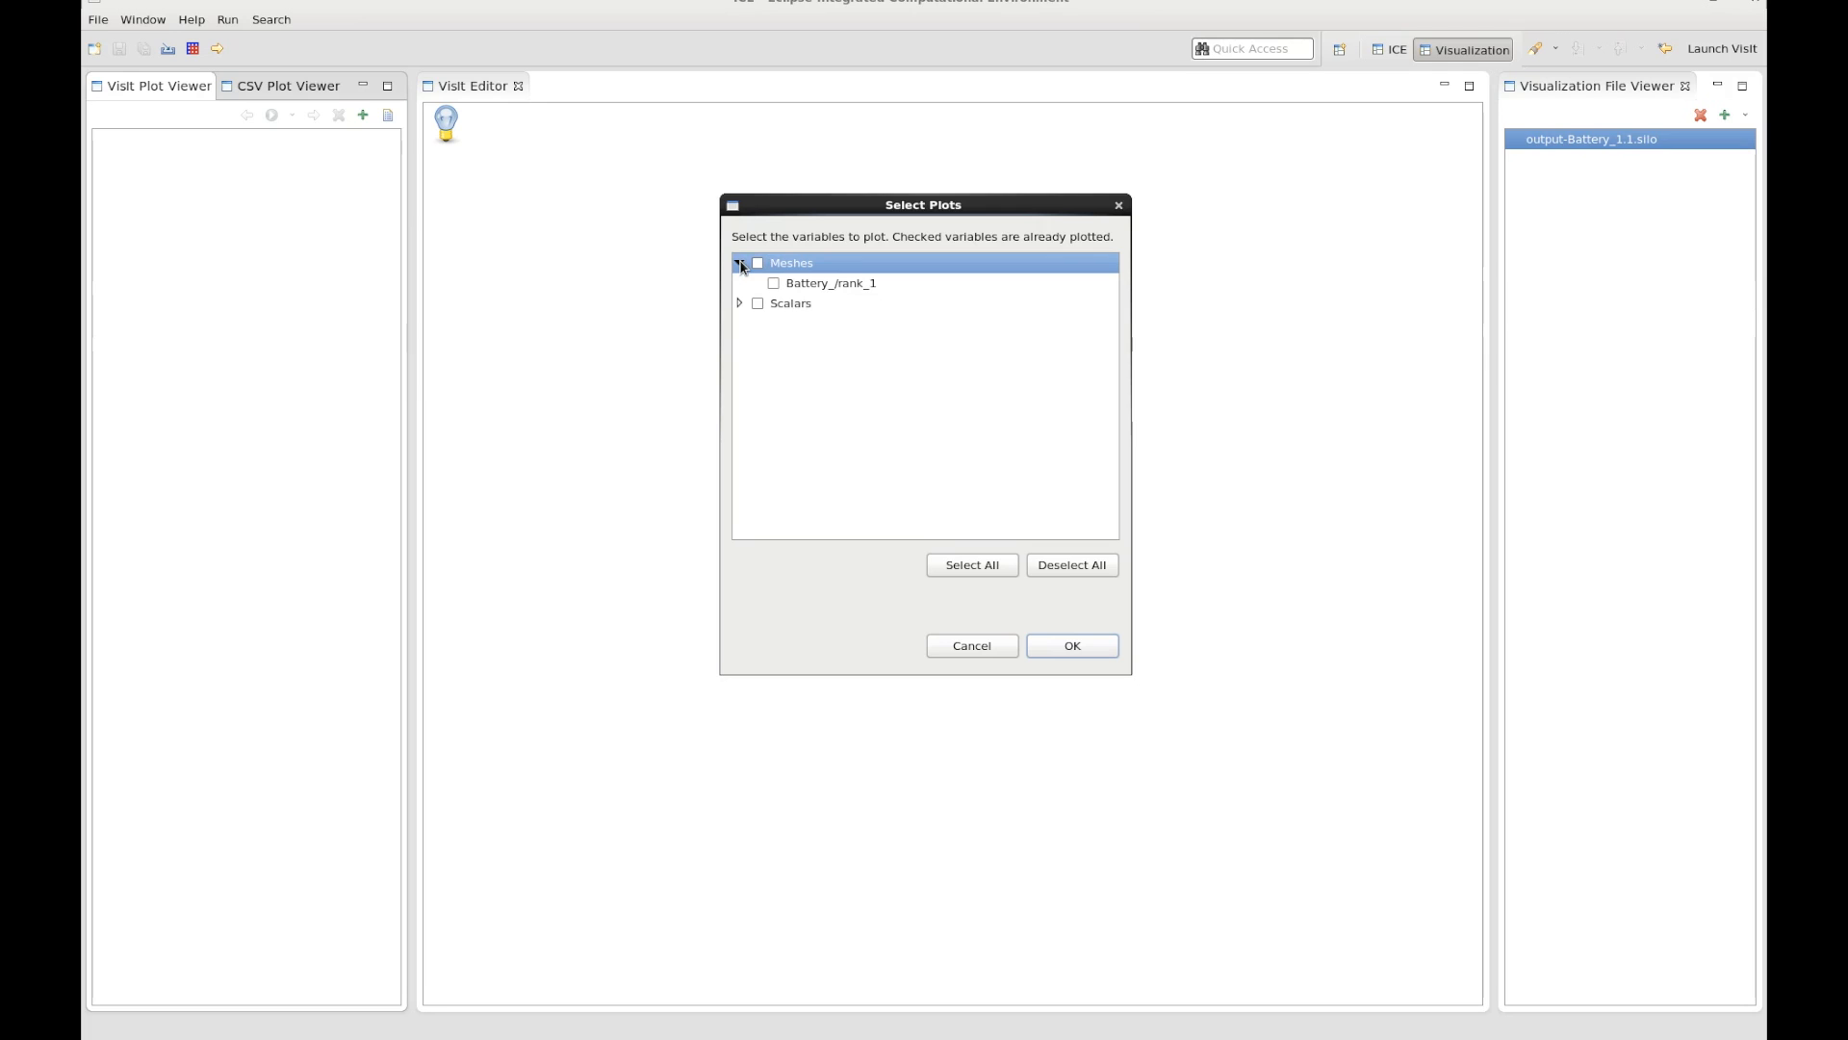
click(740, 263)
click(740, 283)
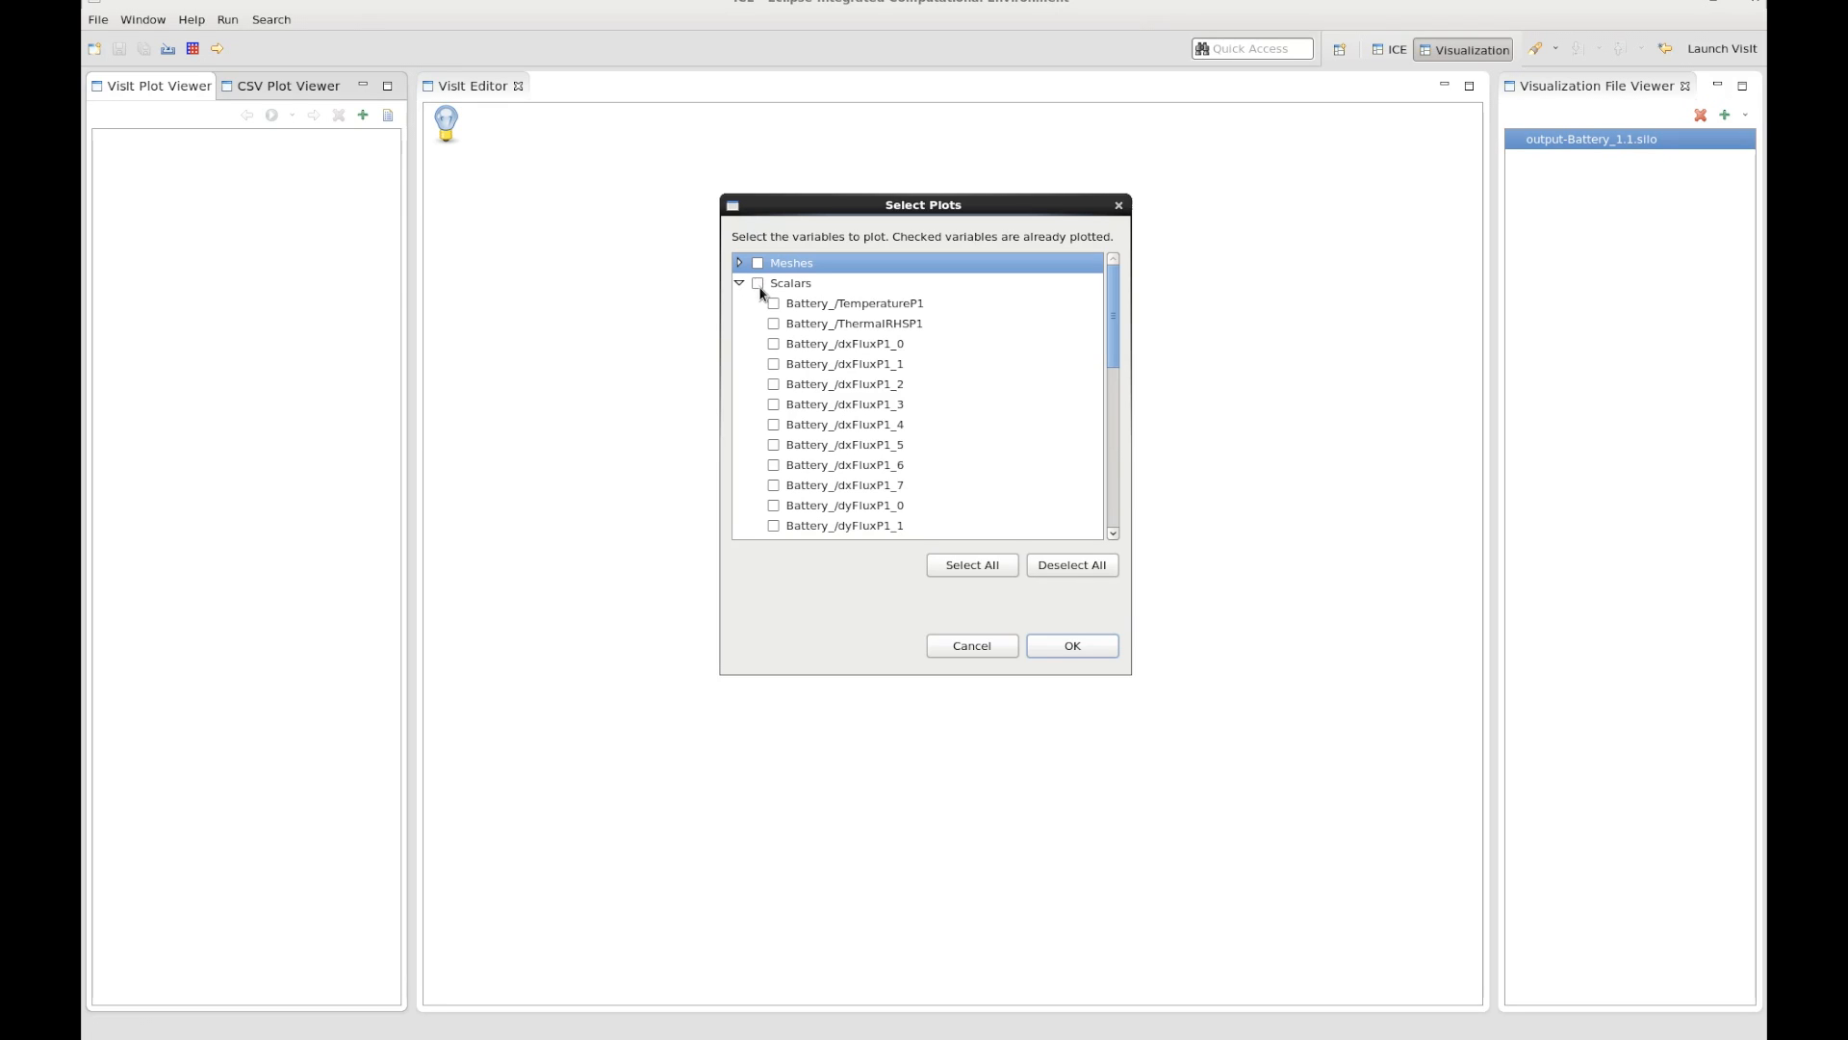
click(774, 325)
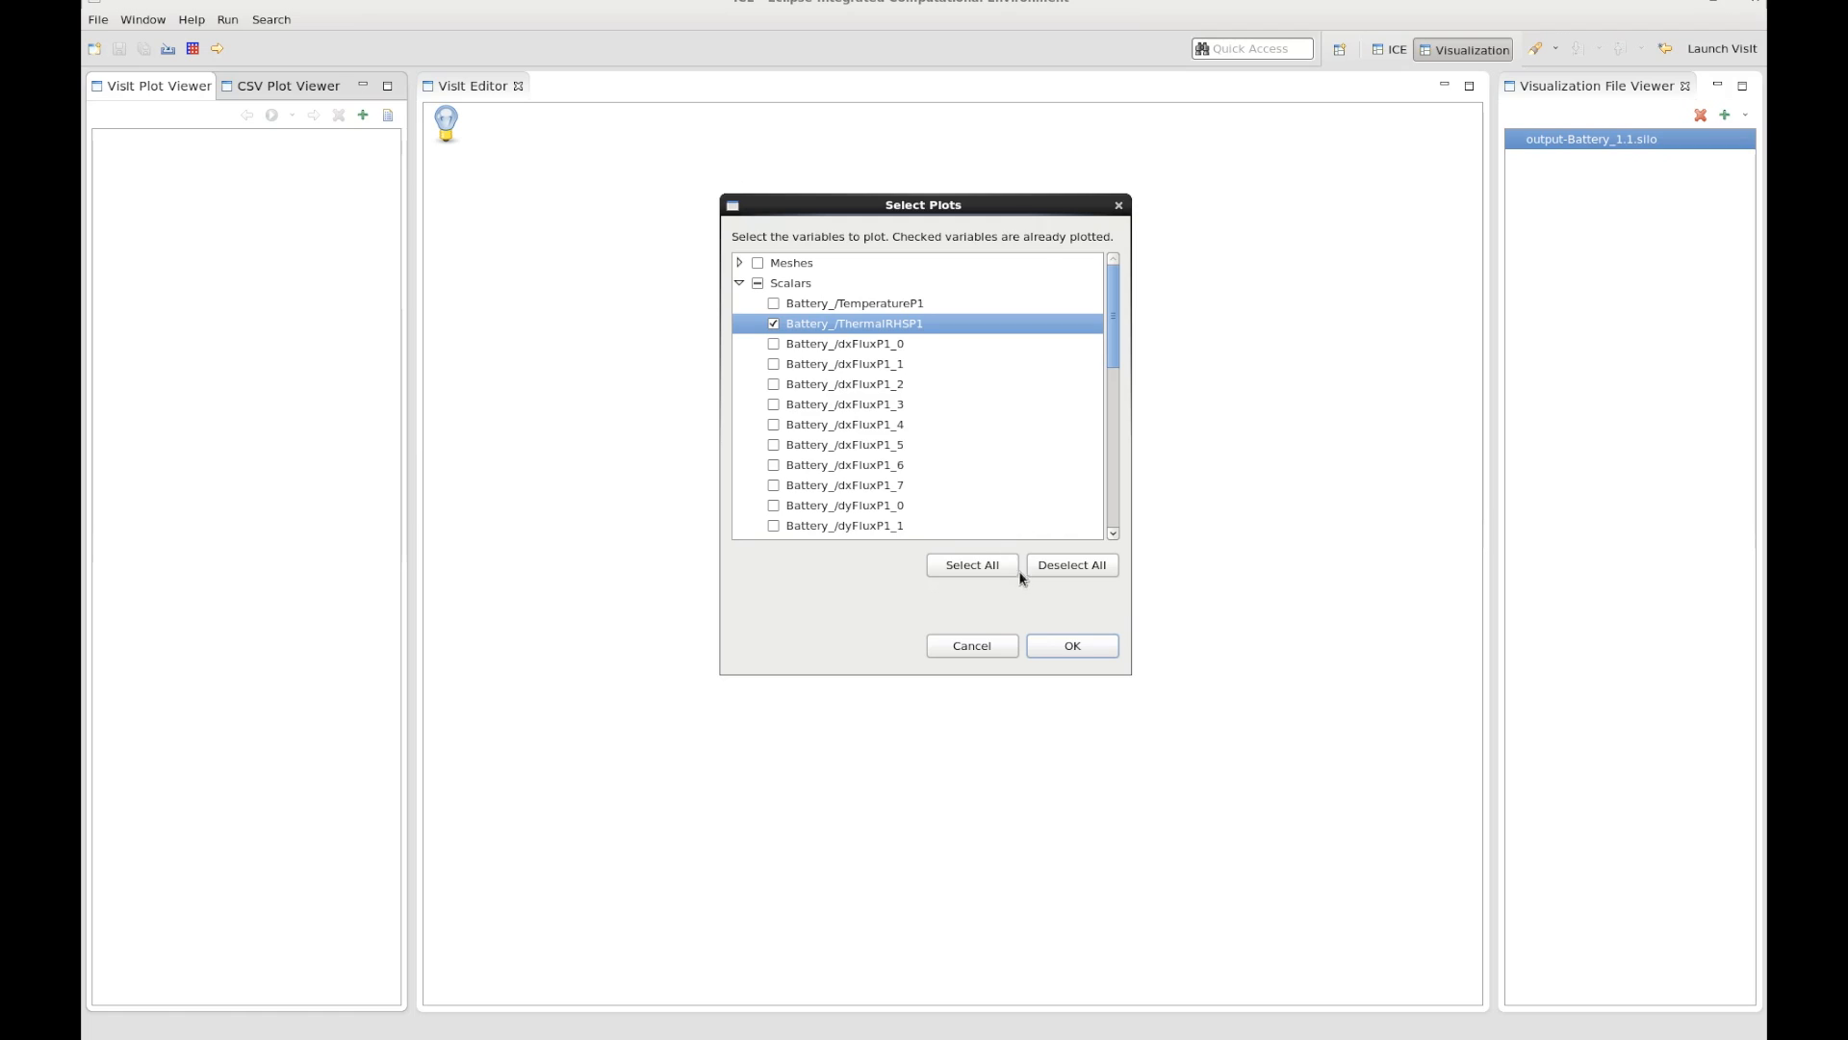
click(1062, 644)
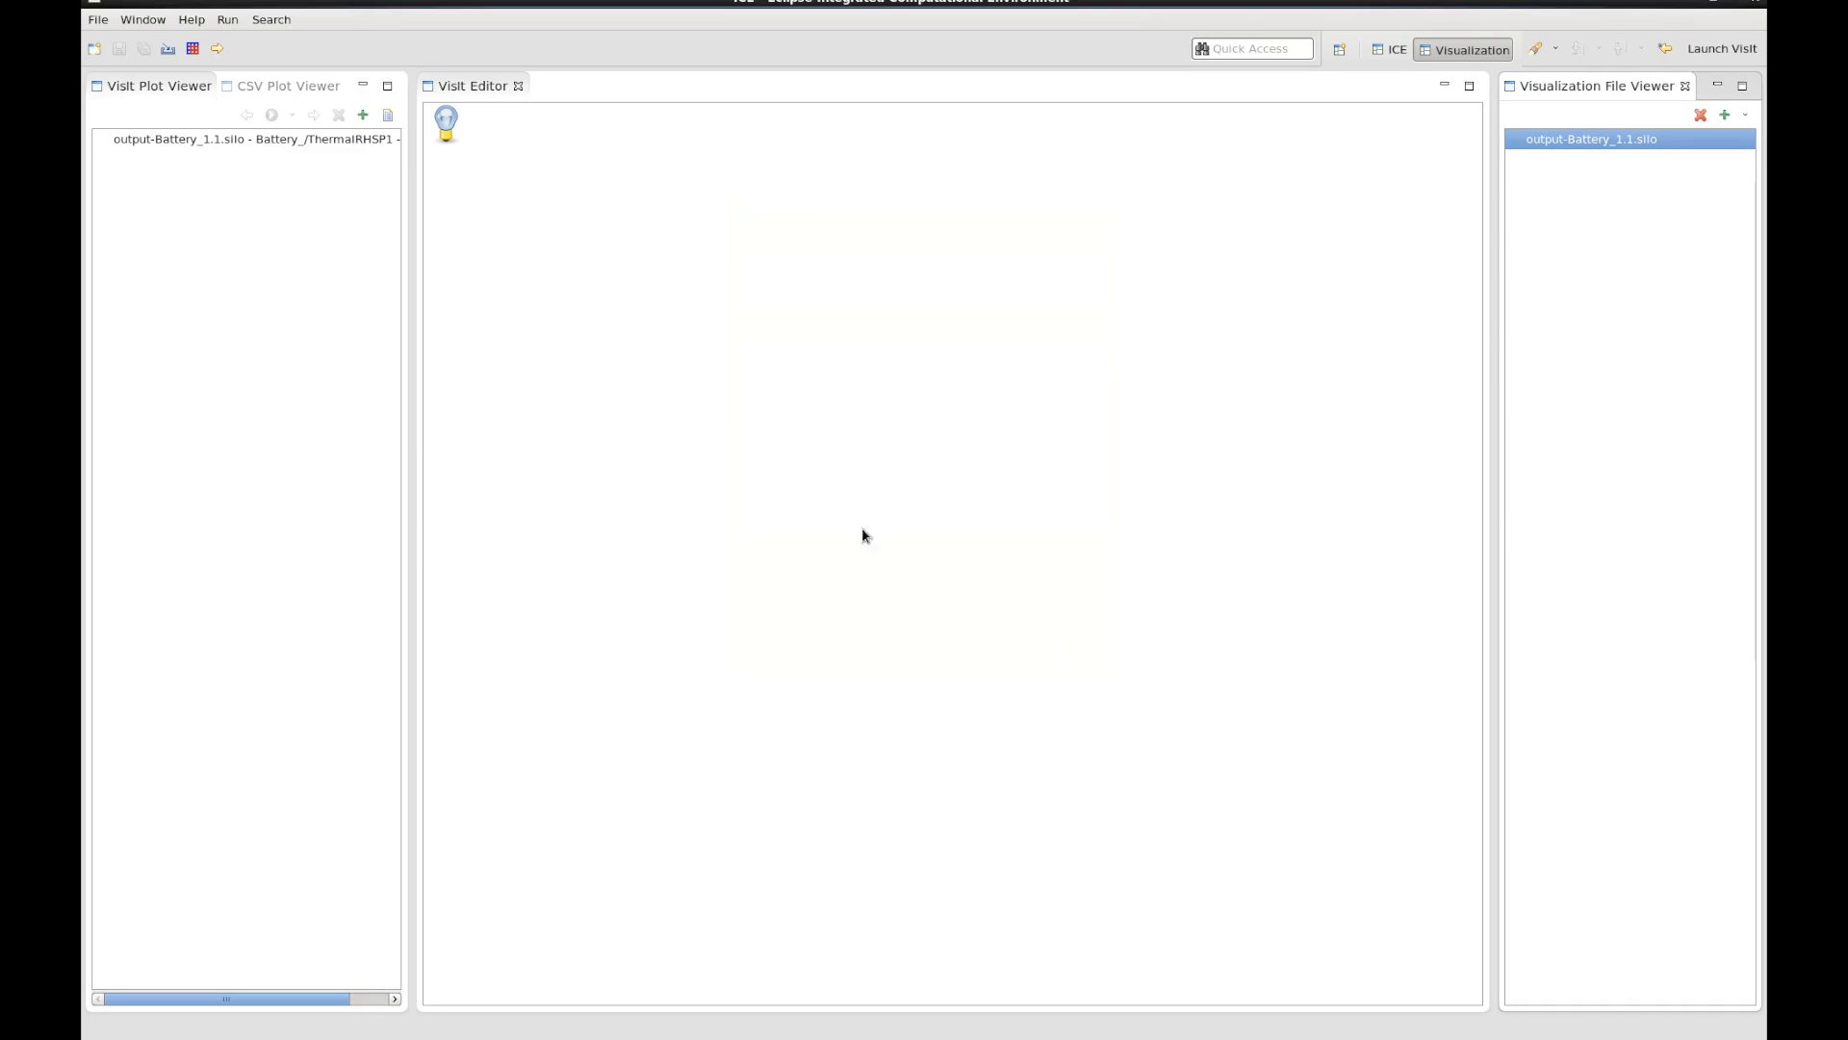
click(322, 143)
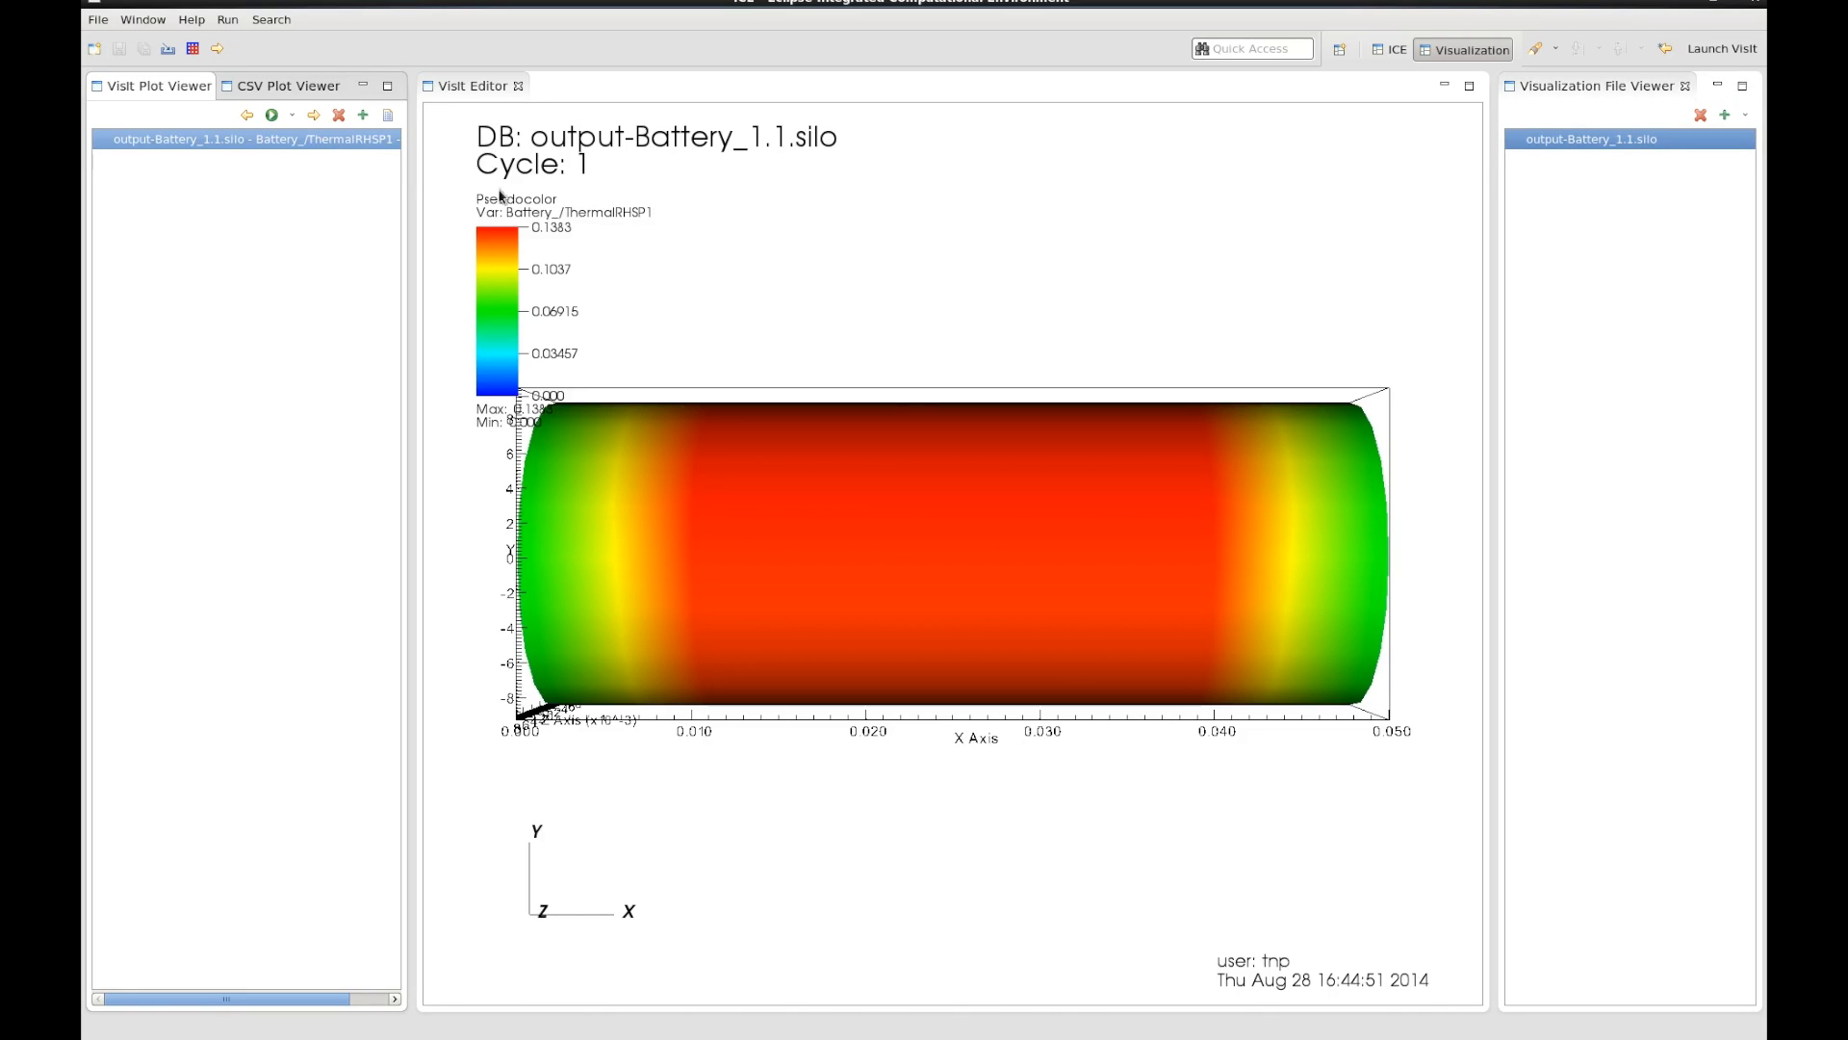
Step: Rotate the battery plot to show its hollow end face and zoom the view in and out
click(1068, 498)
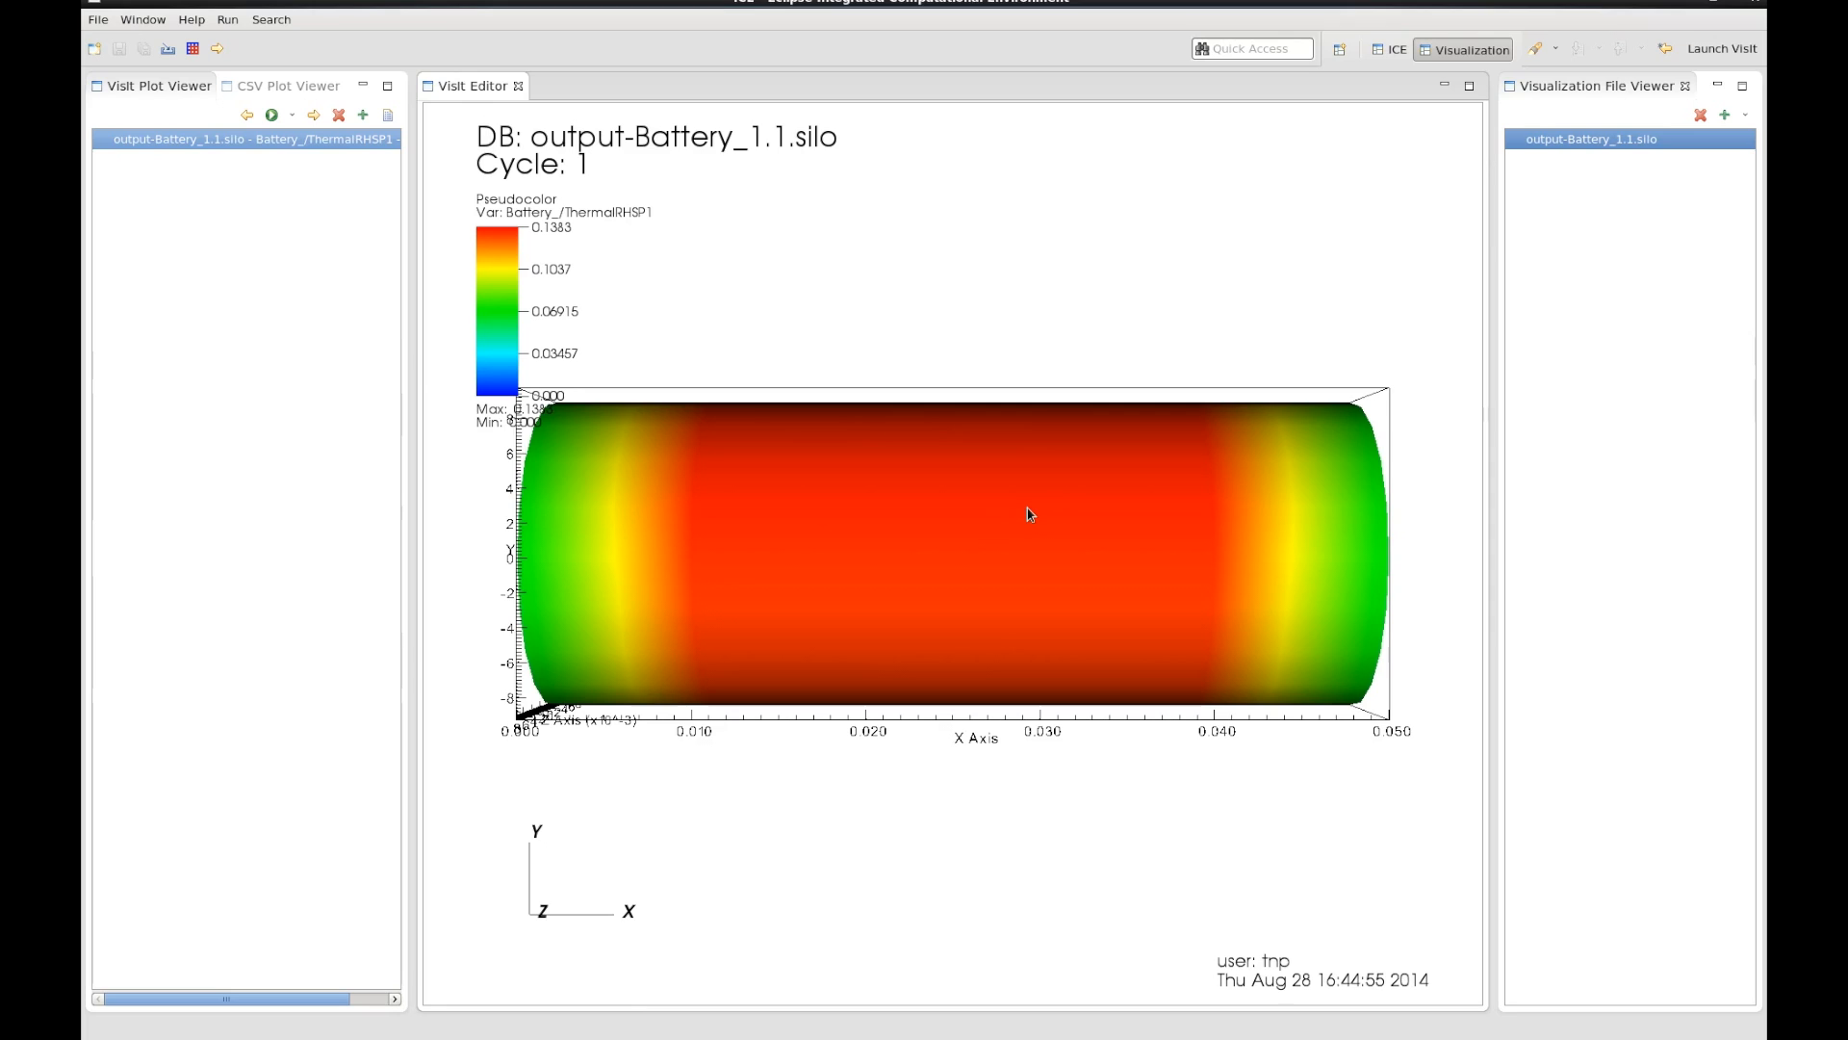
drag(838, 556, 788, 558)
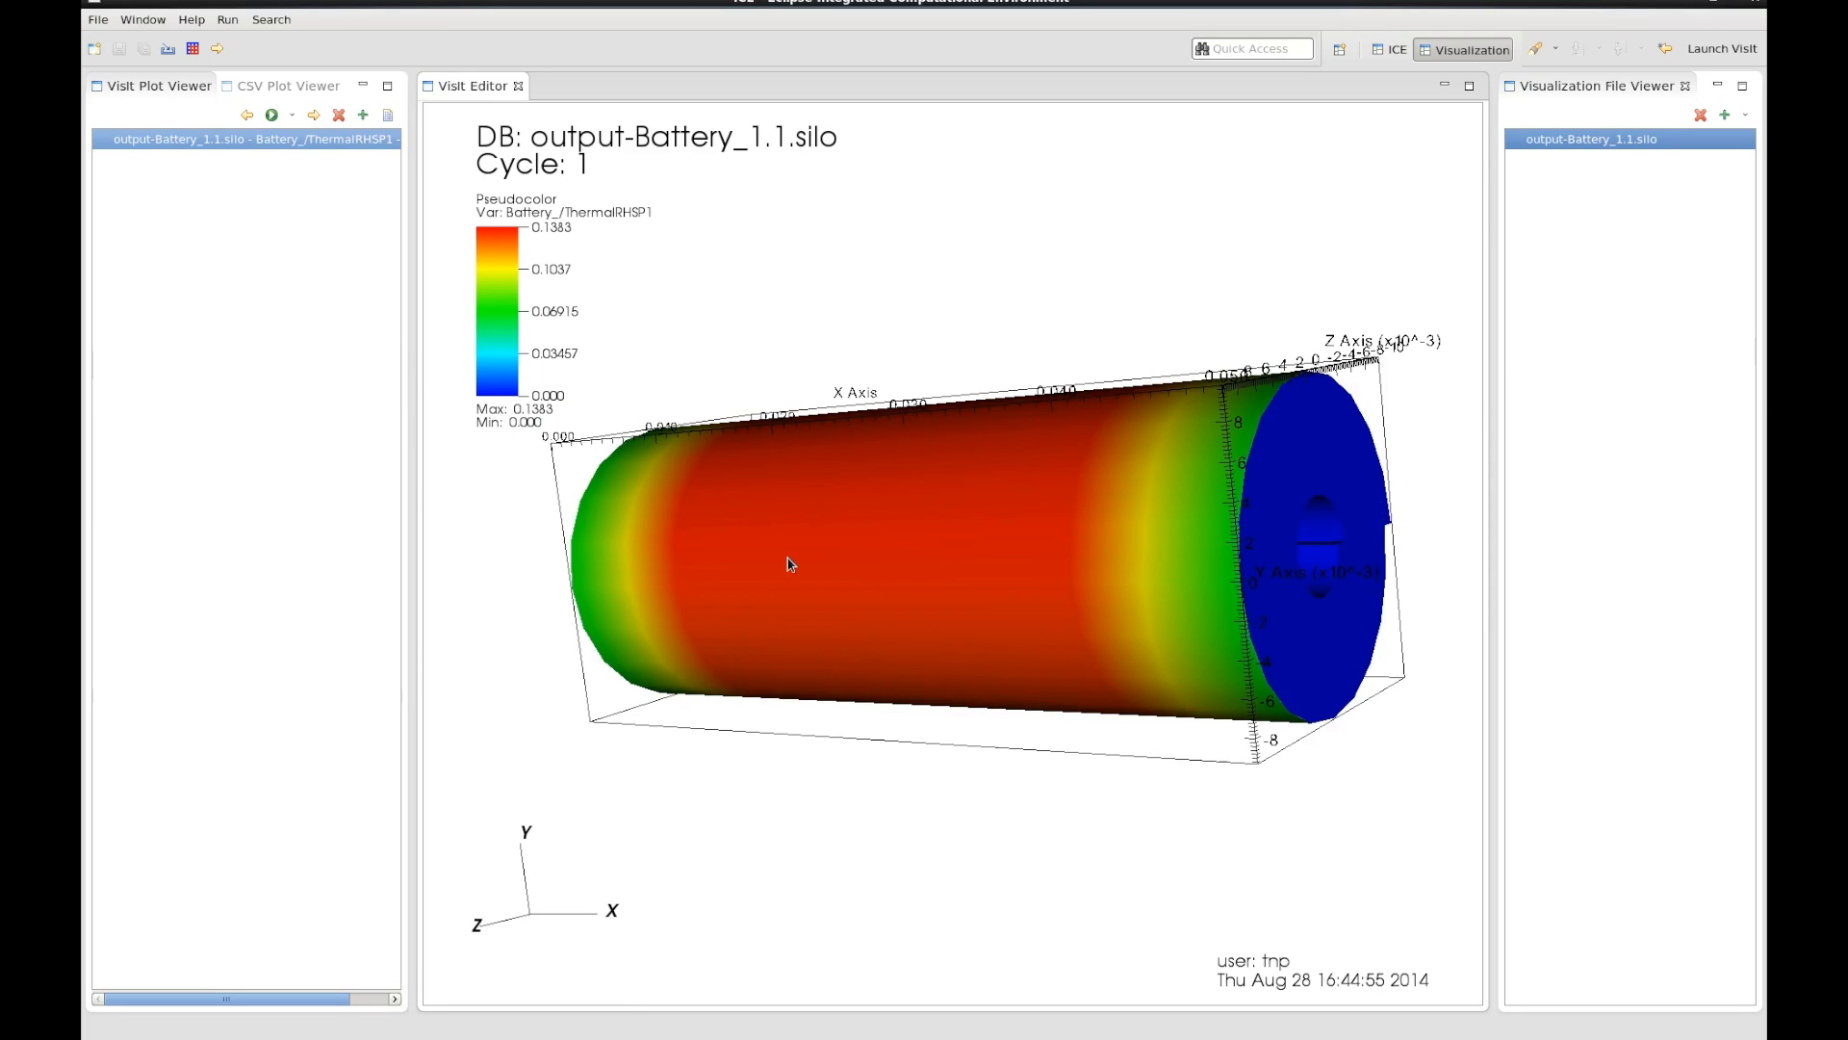
drag(1071, 604, 994, 648)
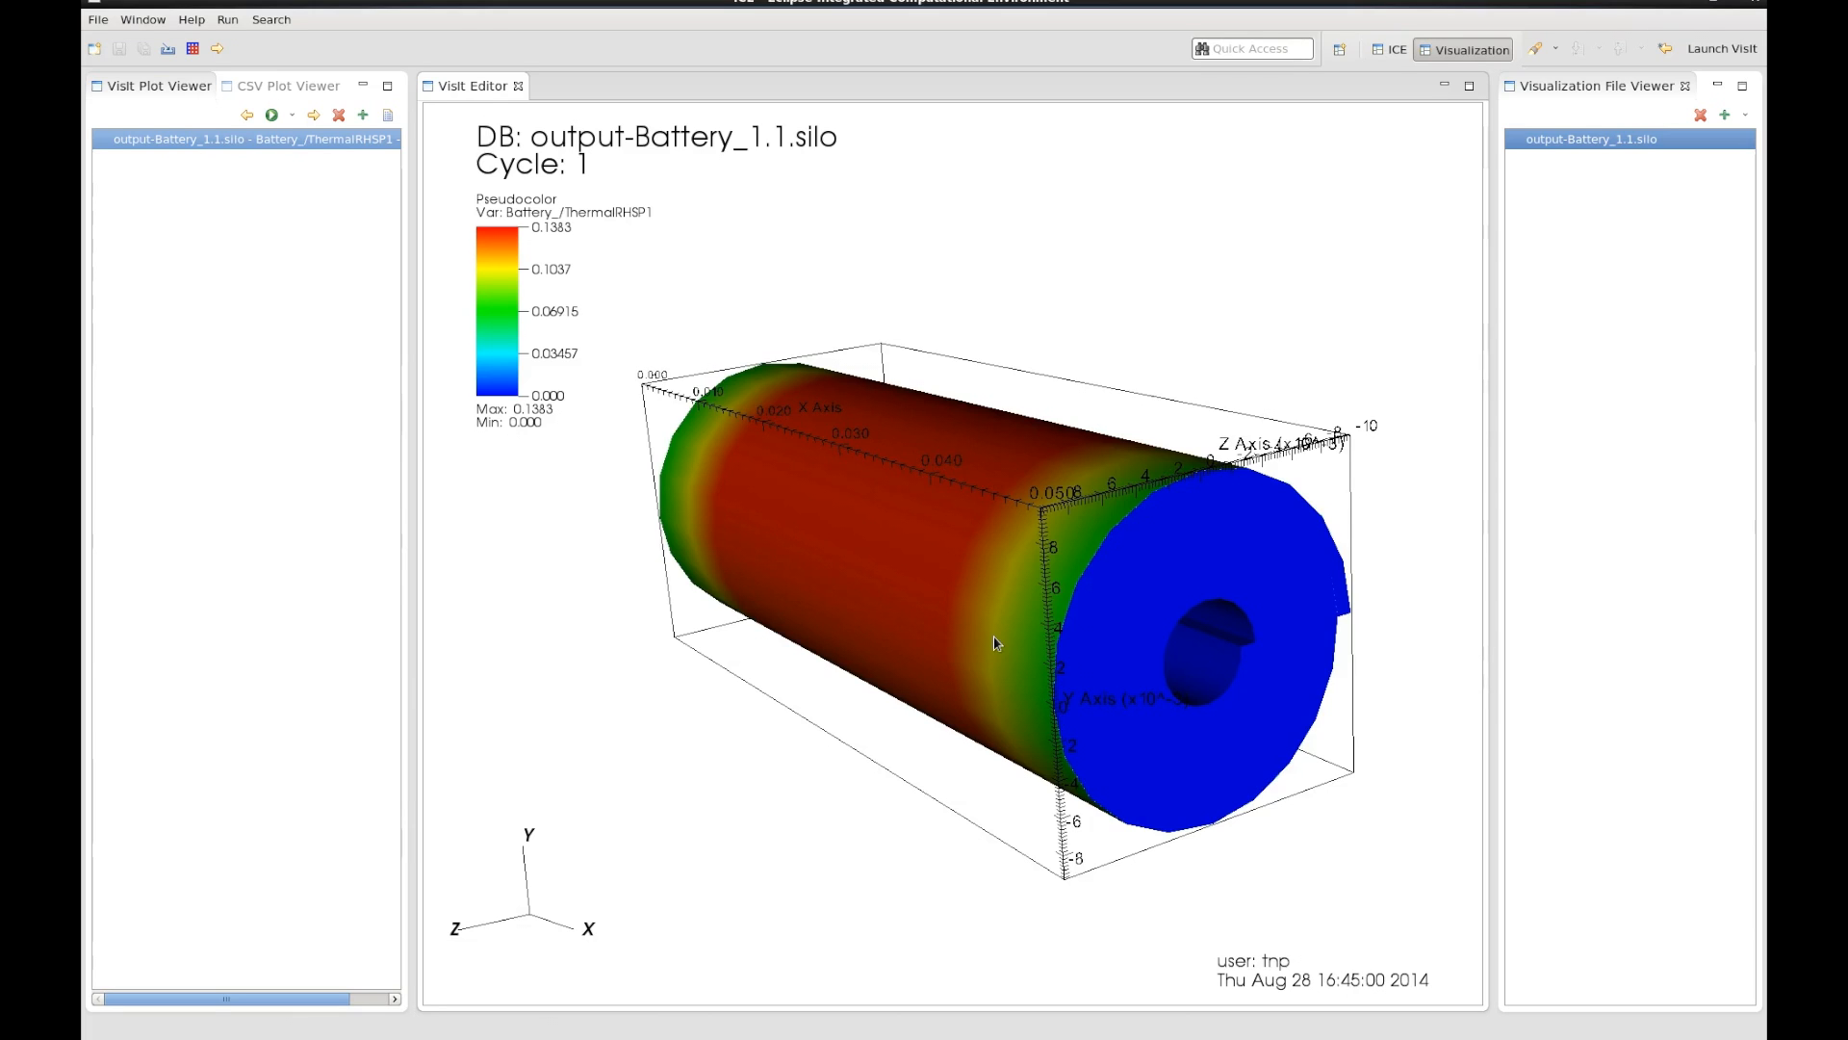
scroll(996, 643, up, 2)
scroll(997, 643, down, 1)
scroll(997, 643, down, 1)
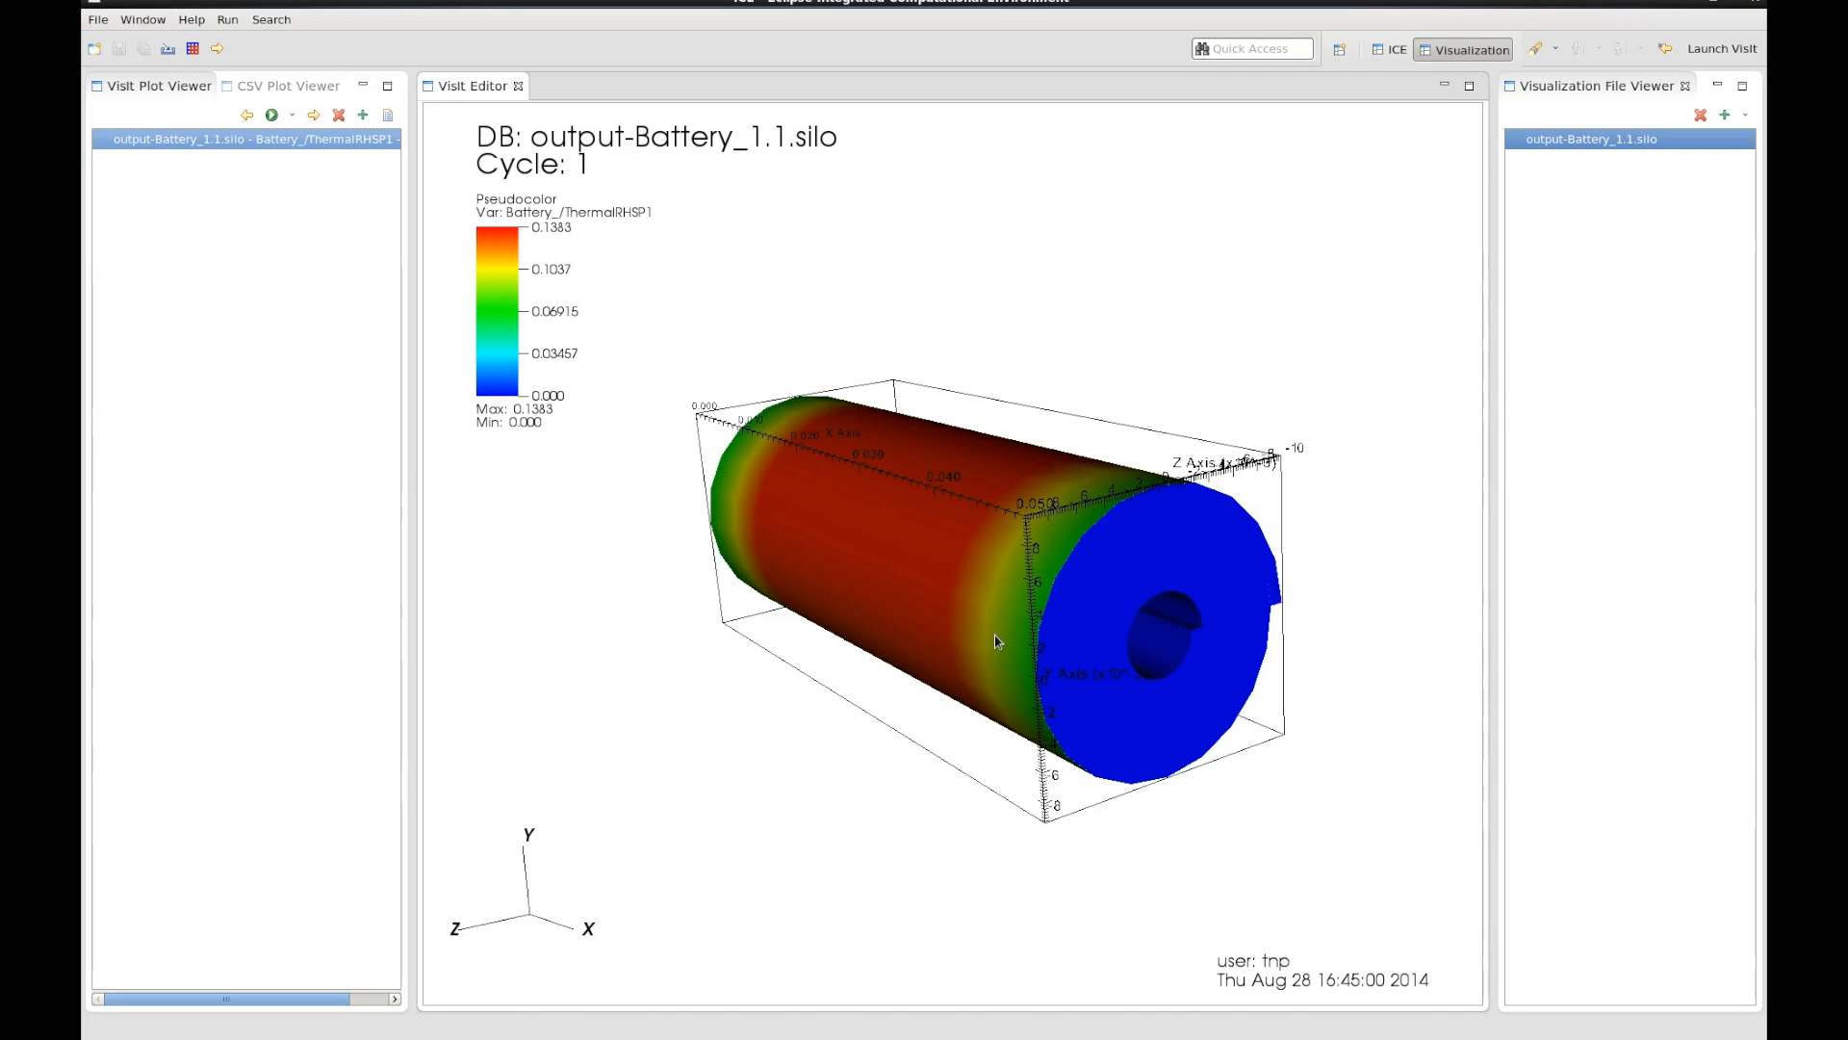
Step: Set up a remote VisIt launch on host habilis with the path /home/NiCE/visit-july-2014/install/bin
click(1742, 50)
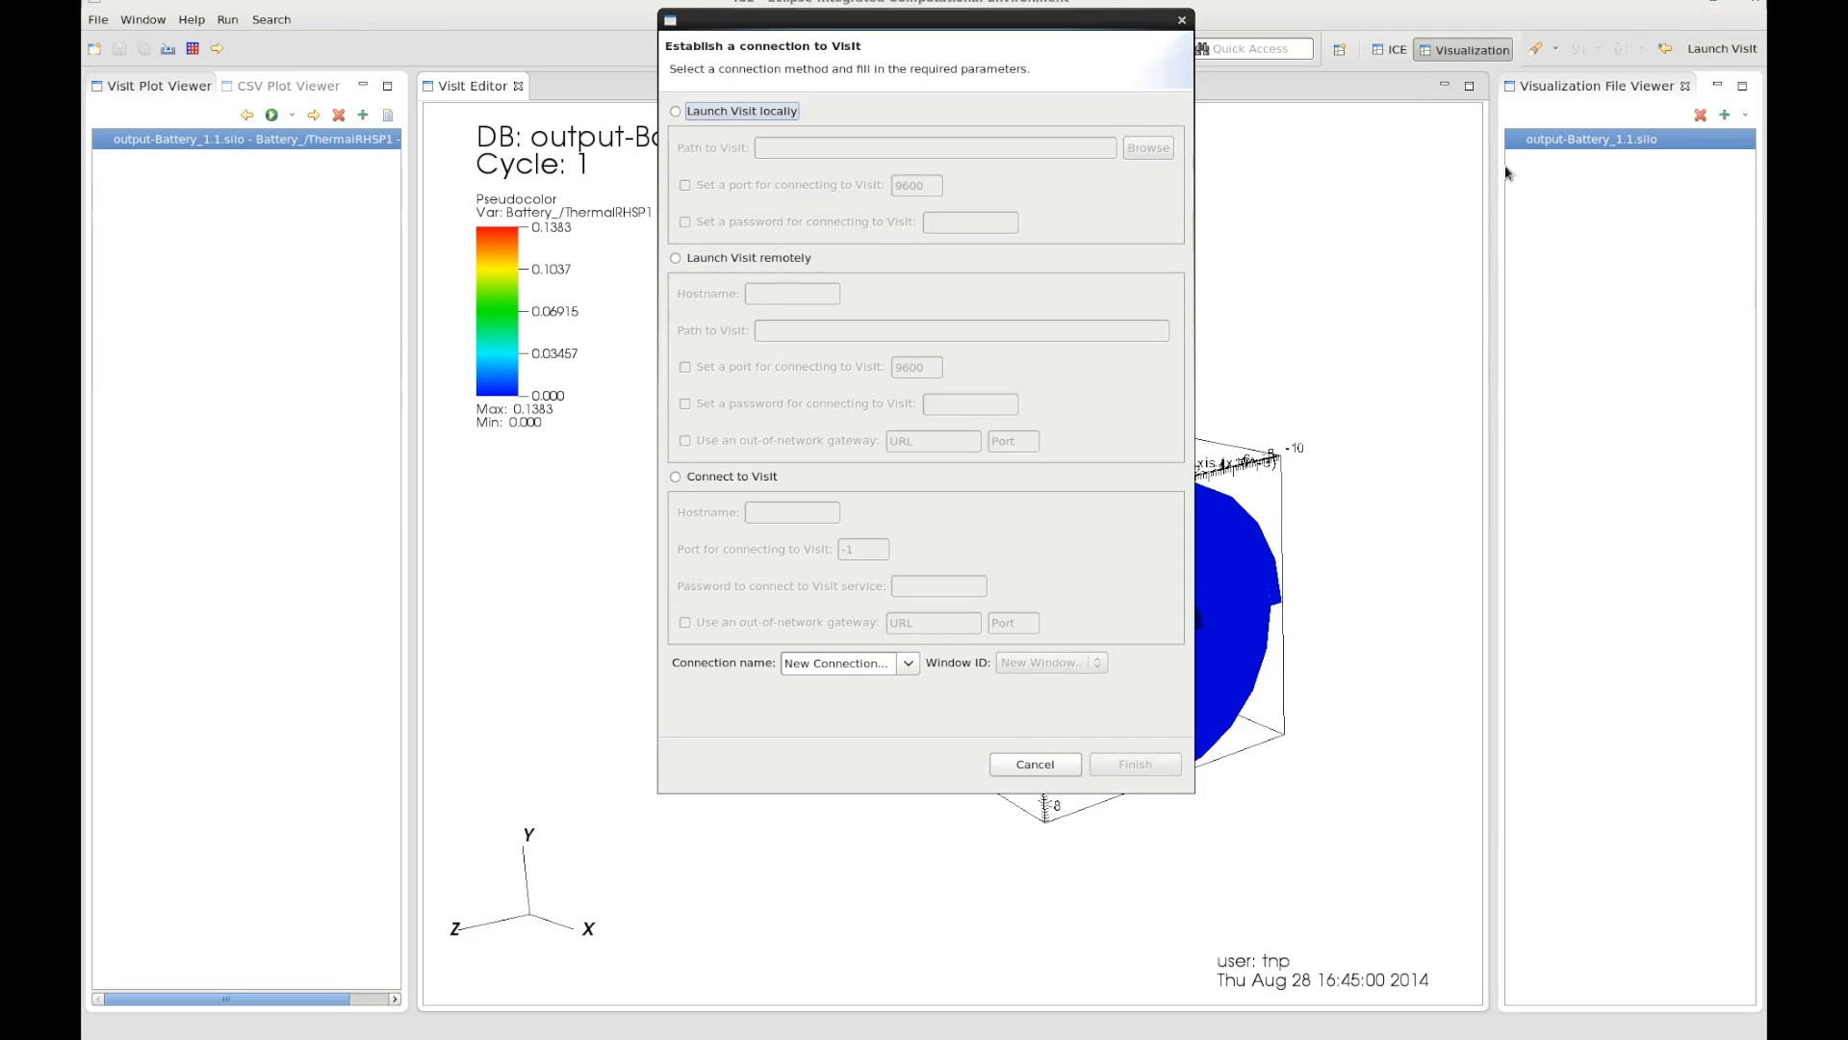
click(786, 262)
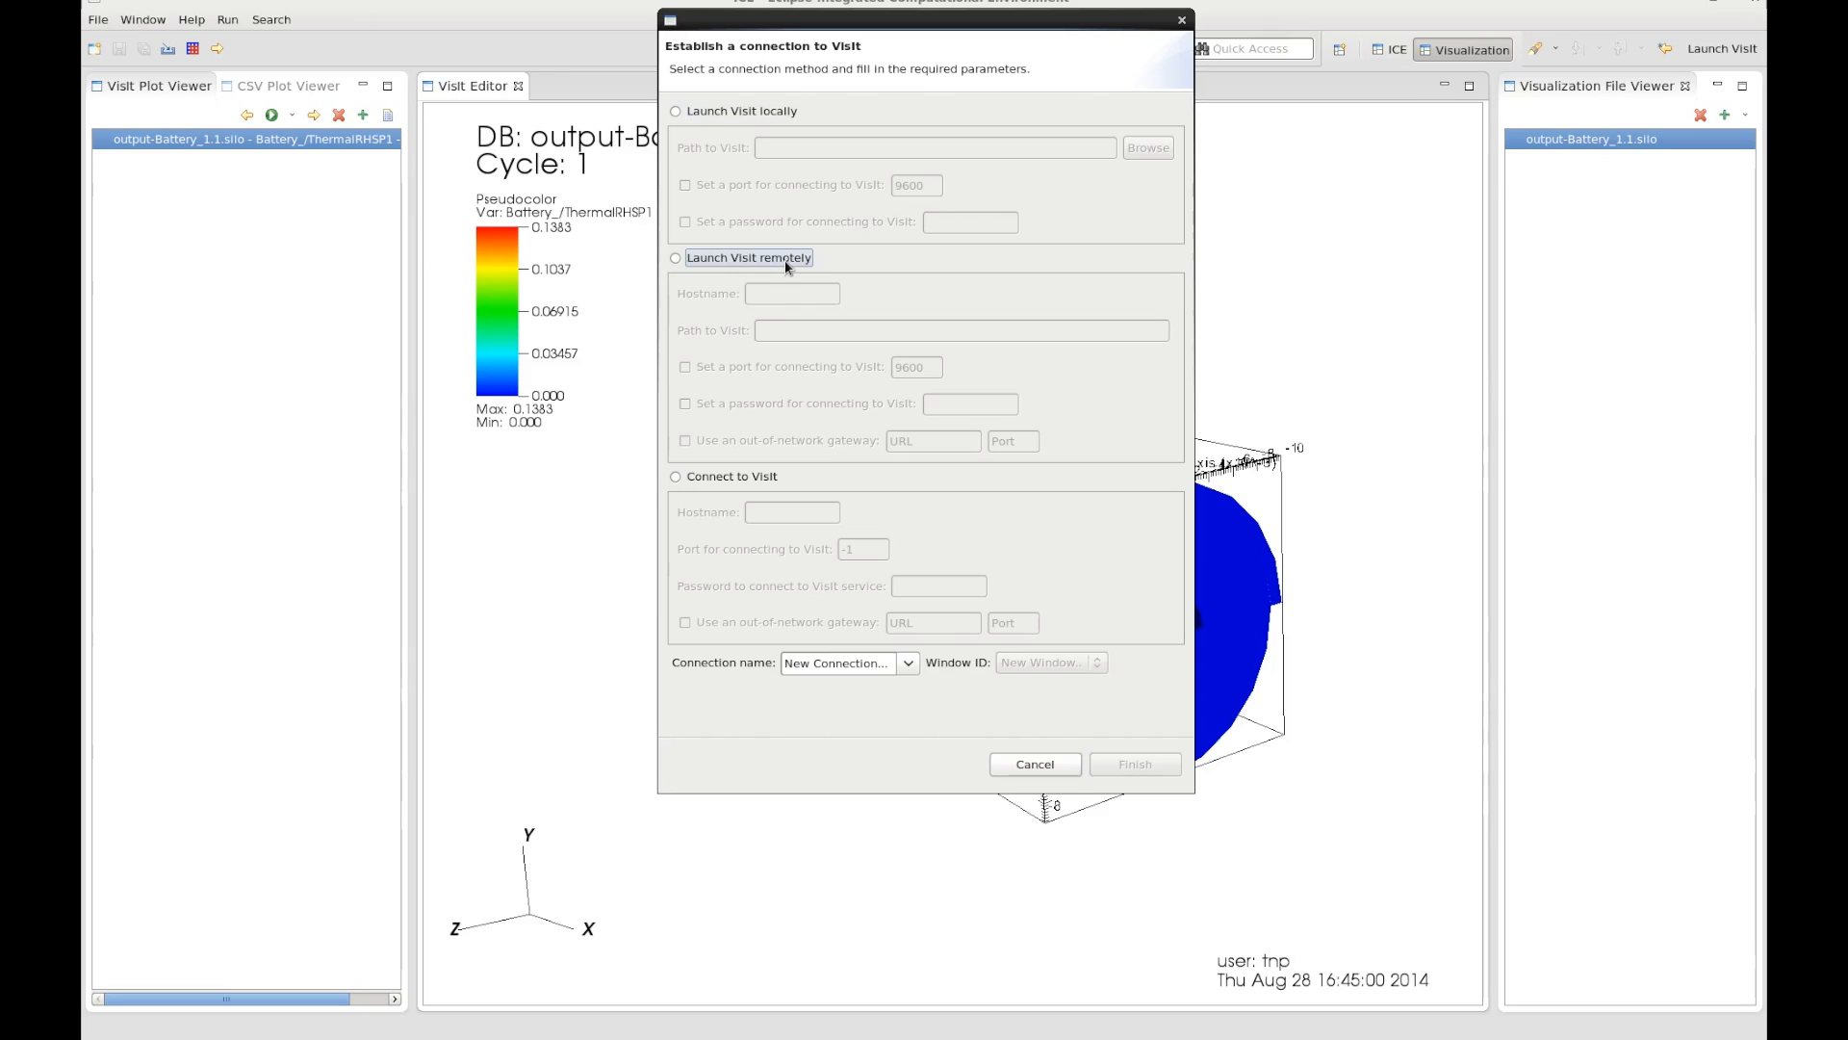
click(784, 294)
text(h)
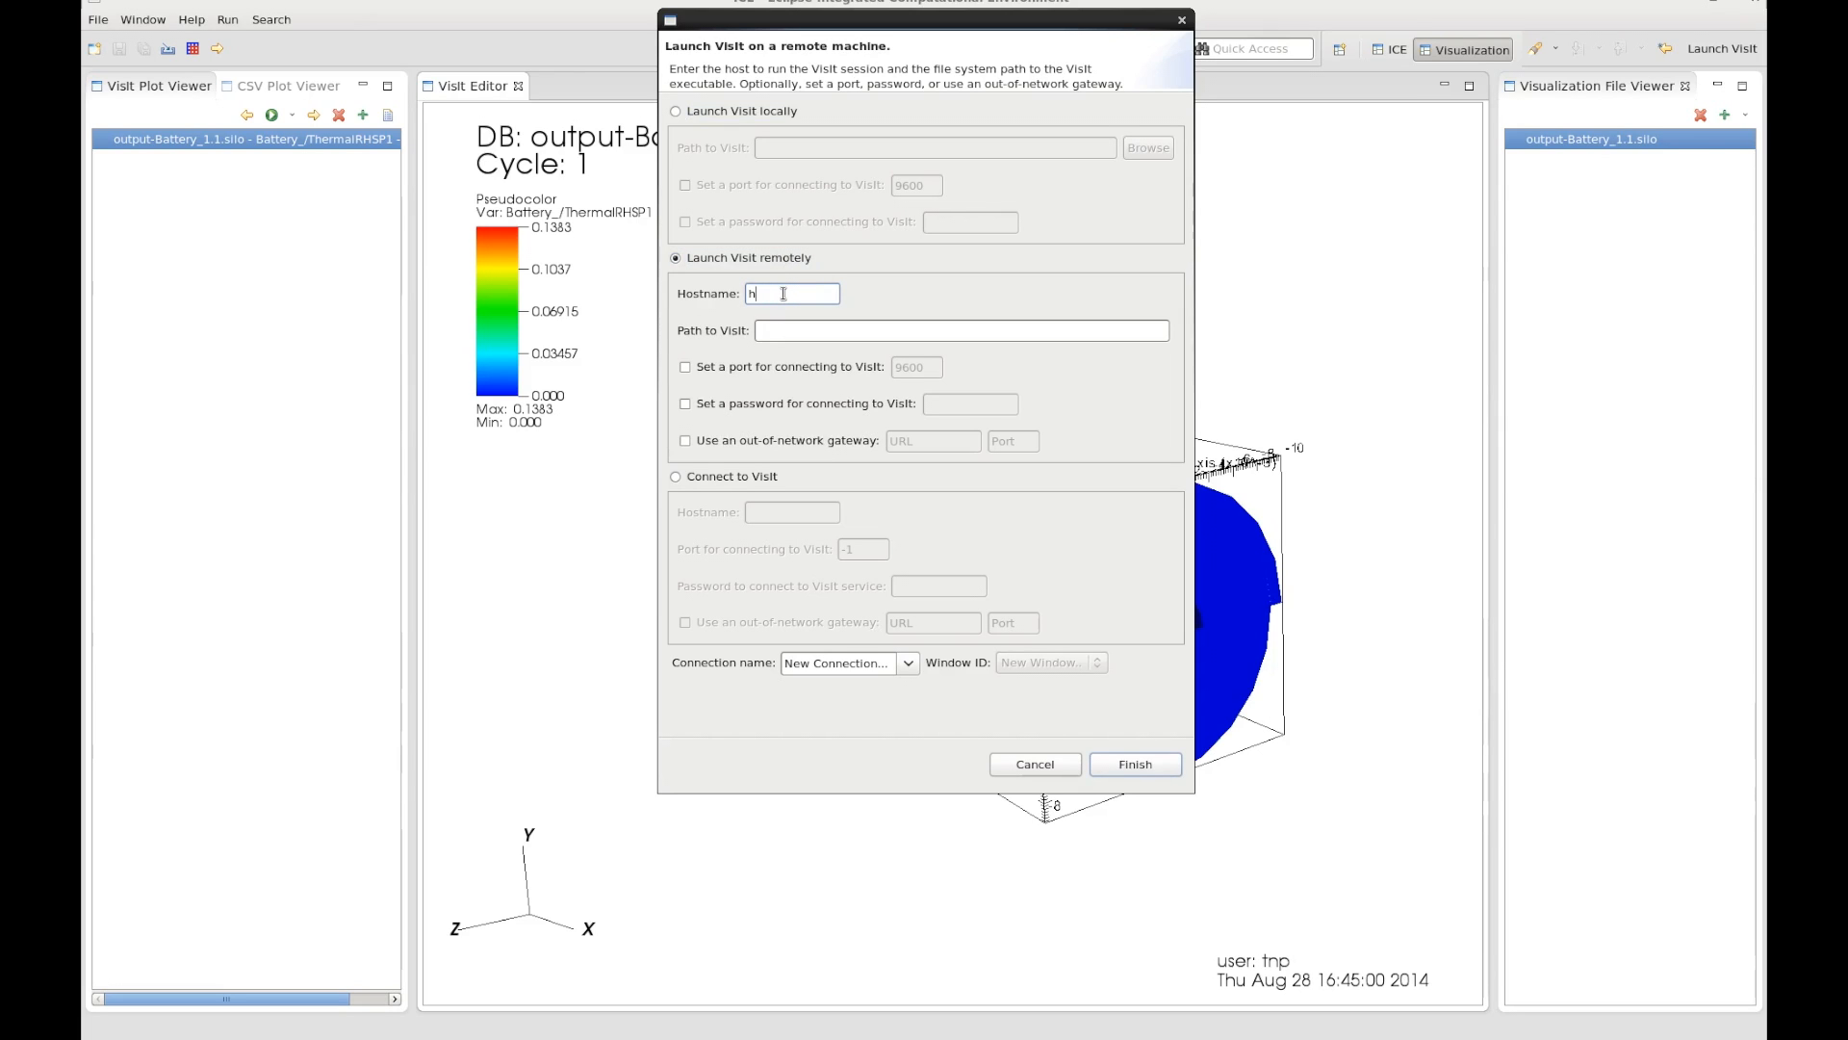
text(abilis)
click(799, 329)
text(/home/)
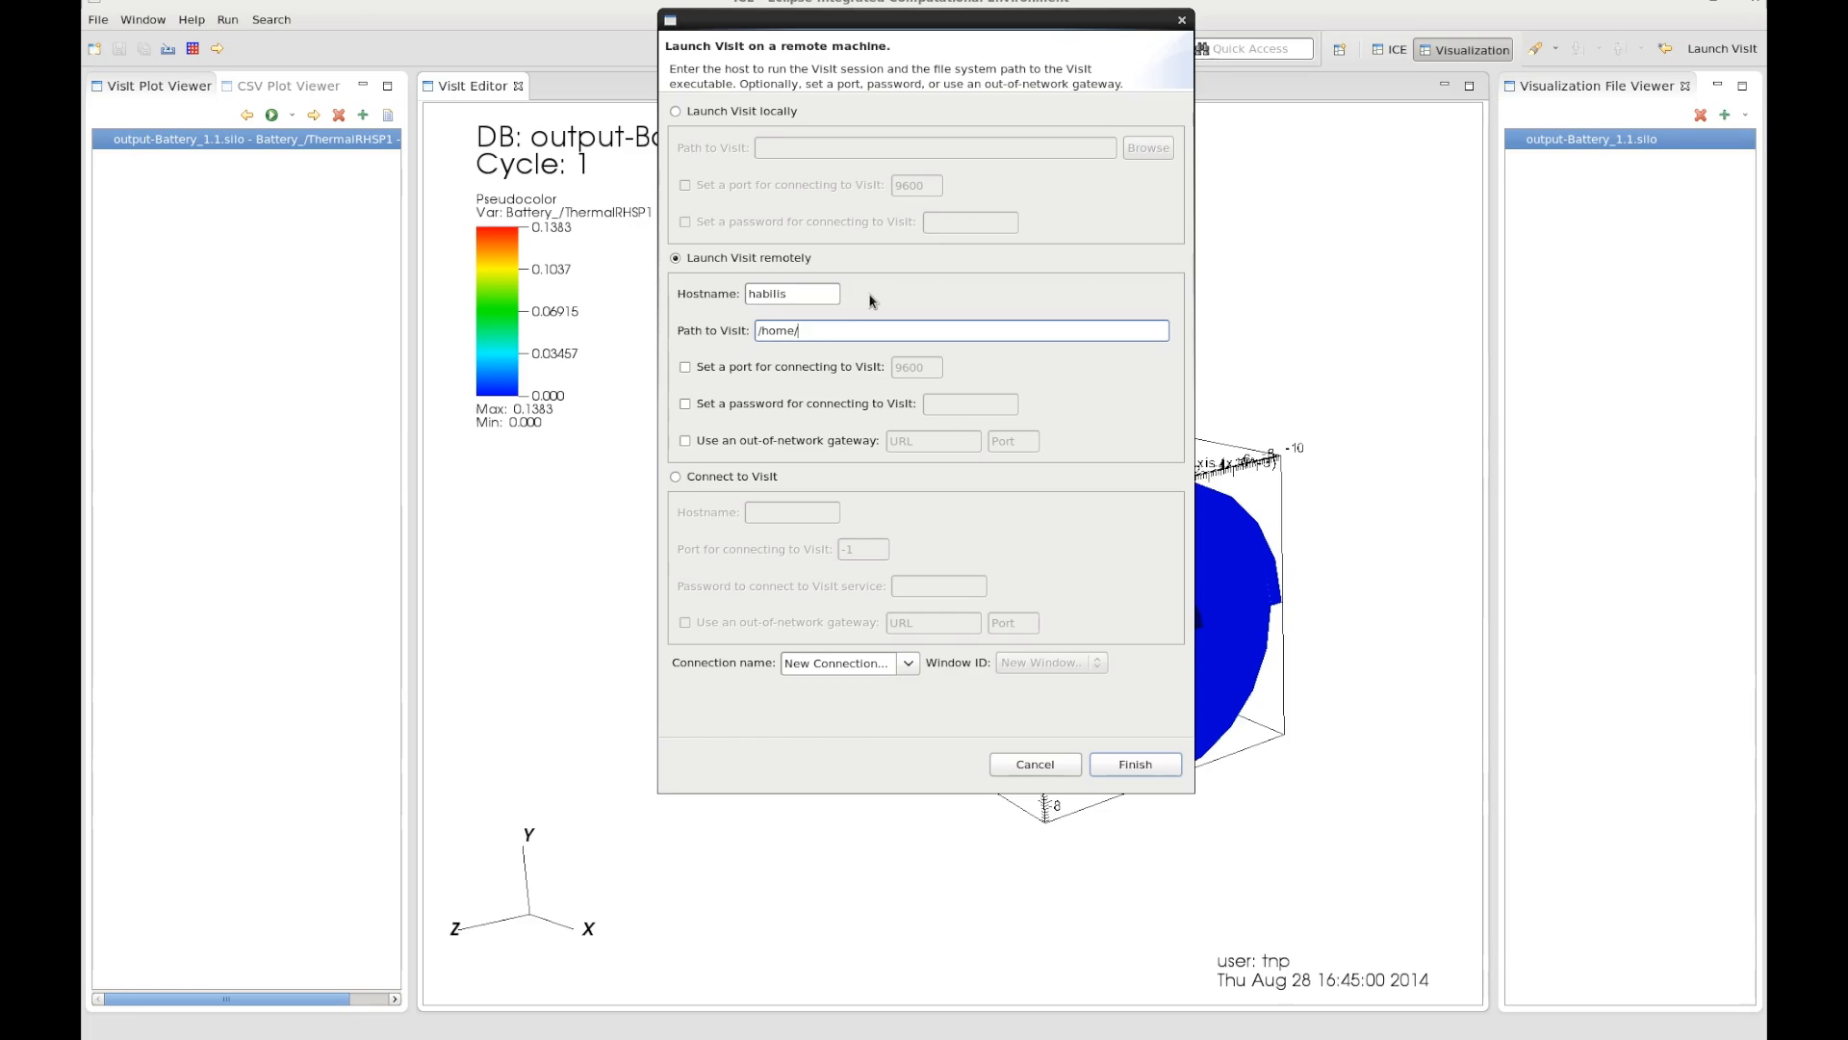
text(NiCE/visit-july-2014/)
text(install/bin)
Step: Enable a custom port of 9601 and enter a connection password for the remote VisIt session
click(686, 371)
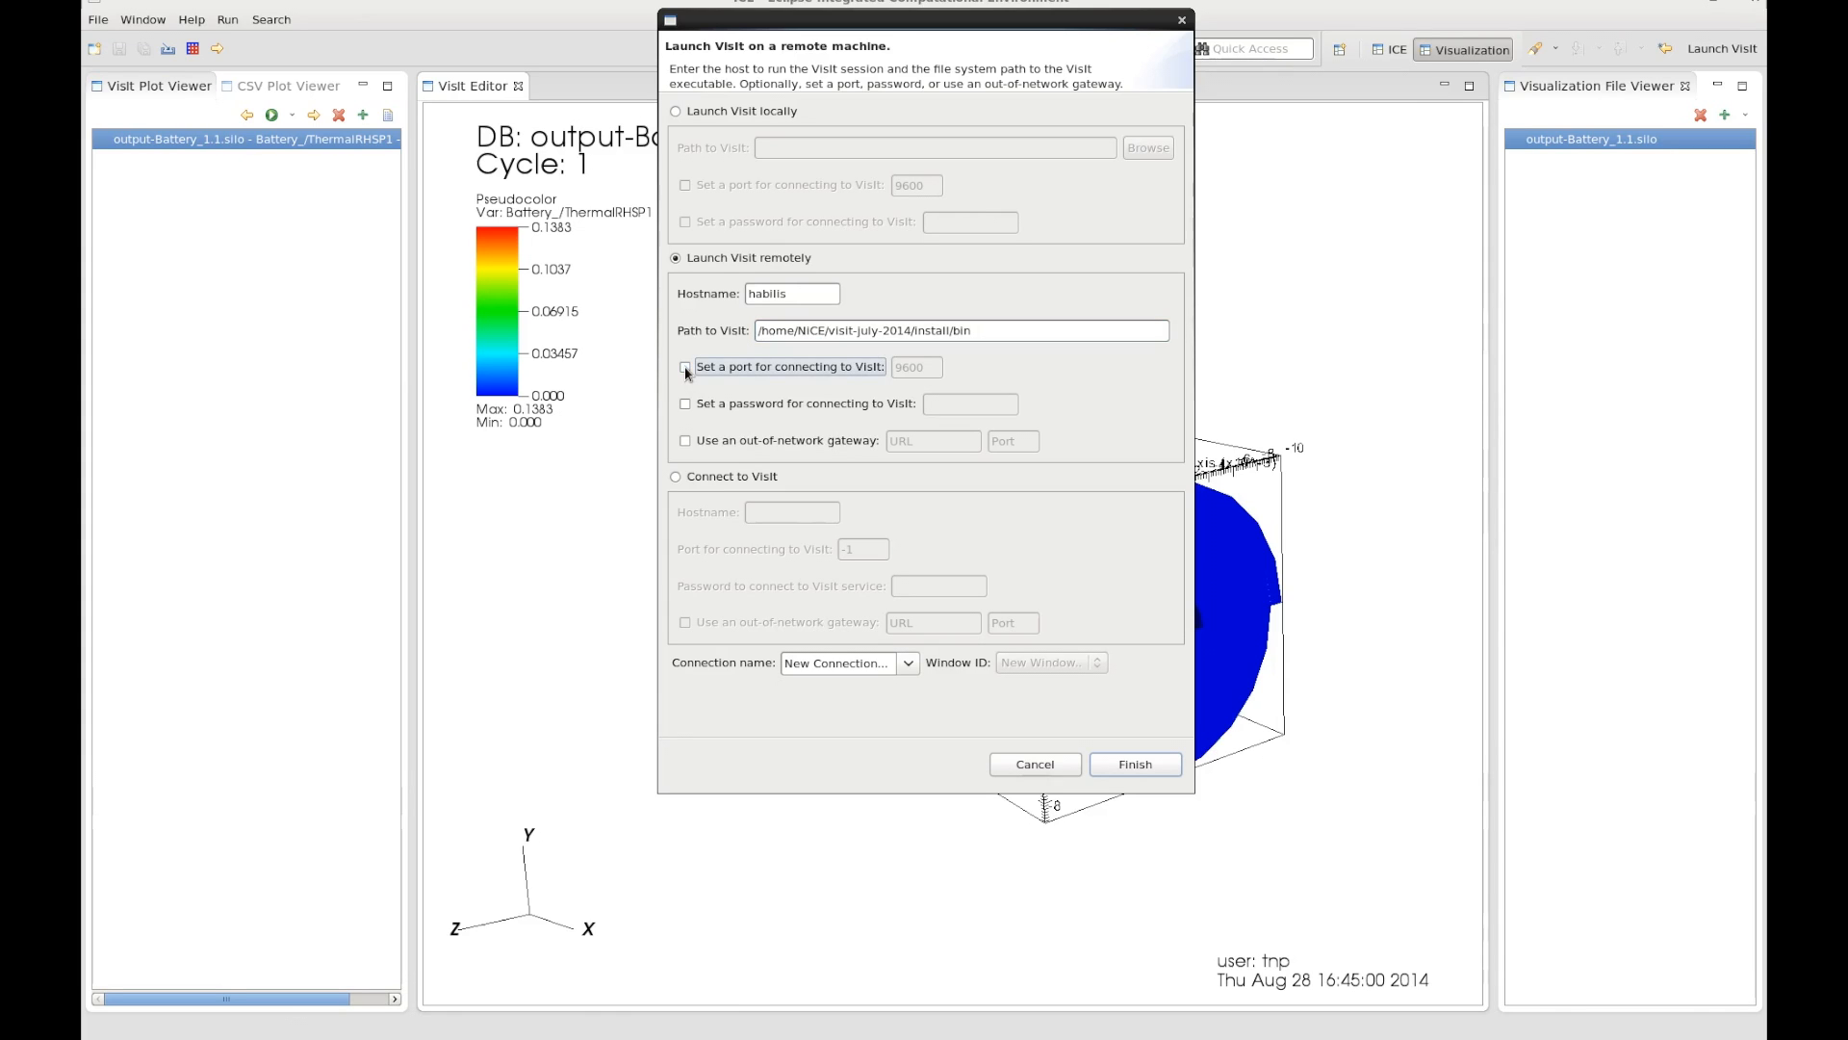
click(935, 368)
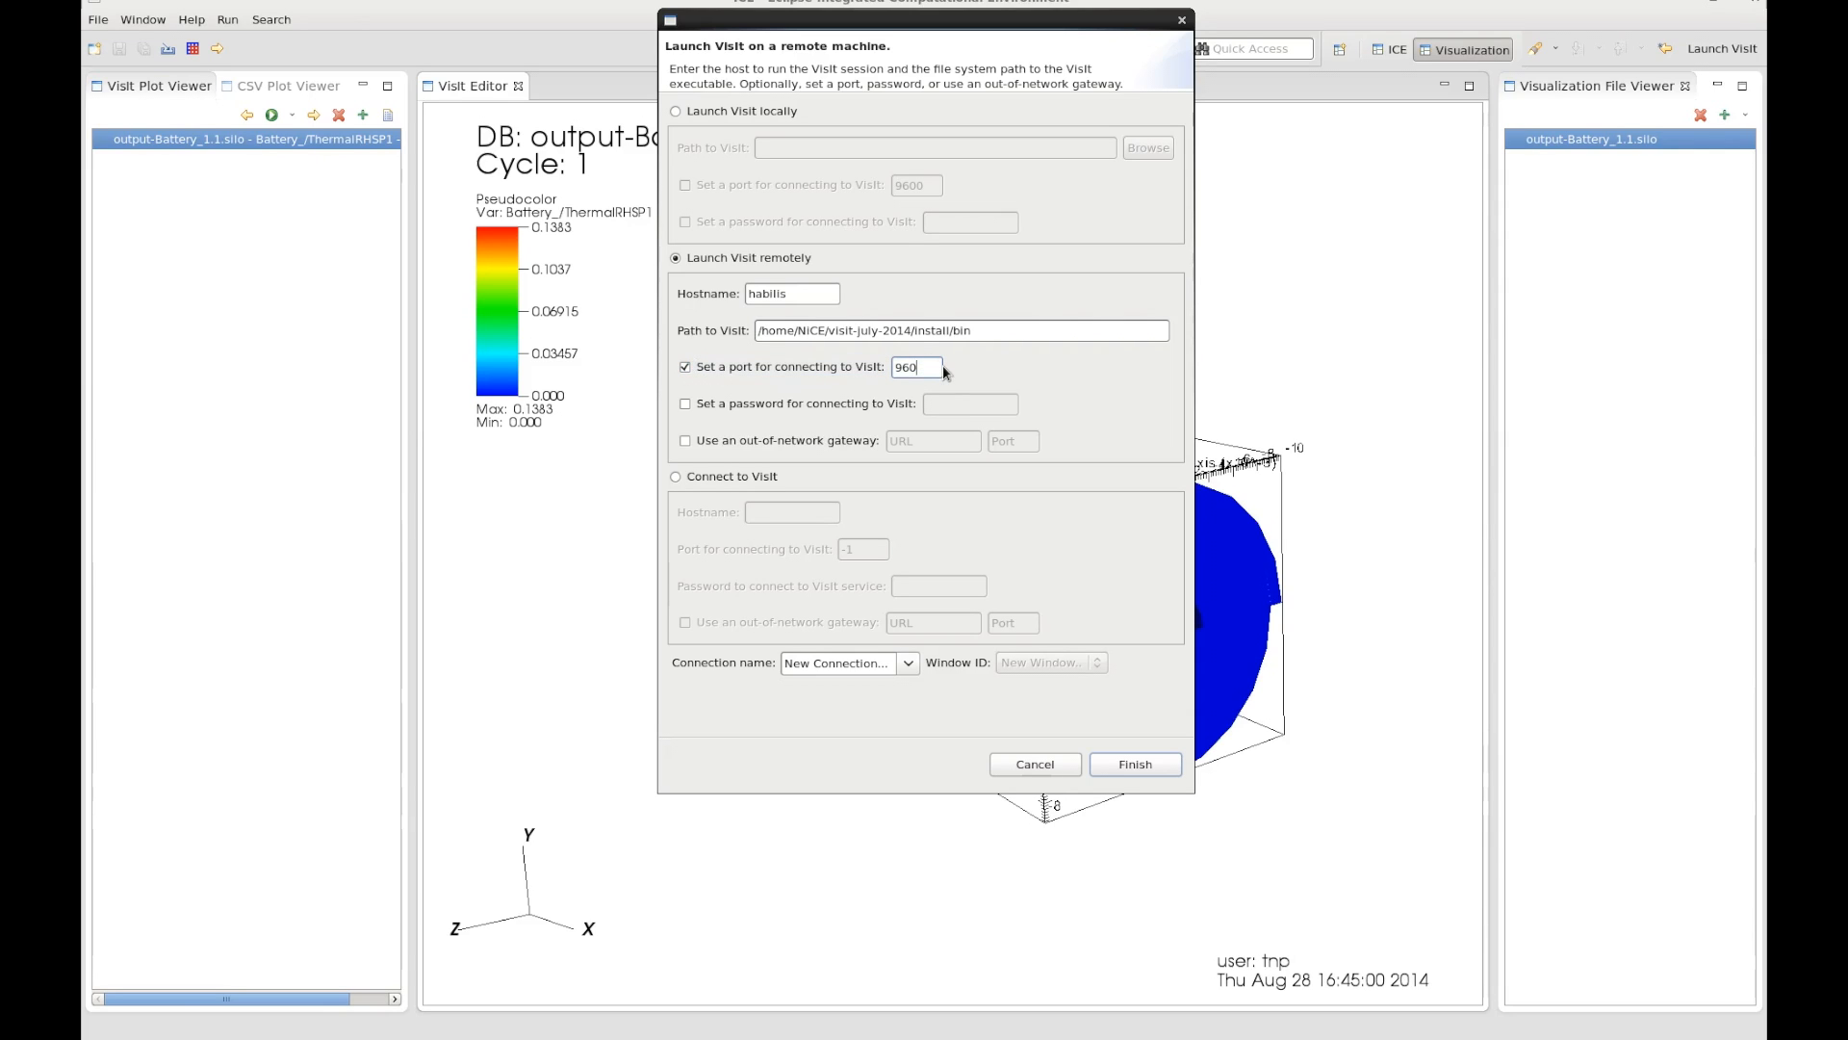
text(1)
click(685, 405)
click(684, 405)
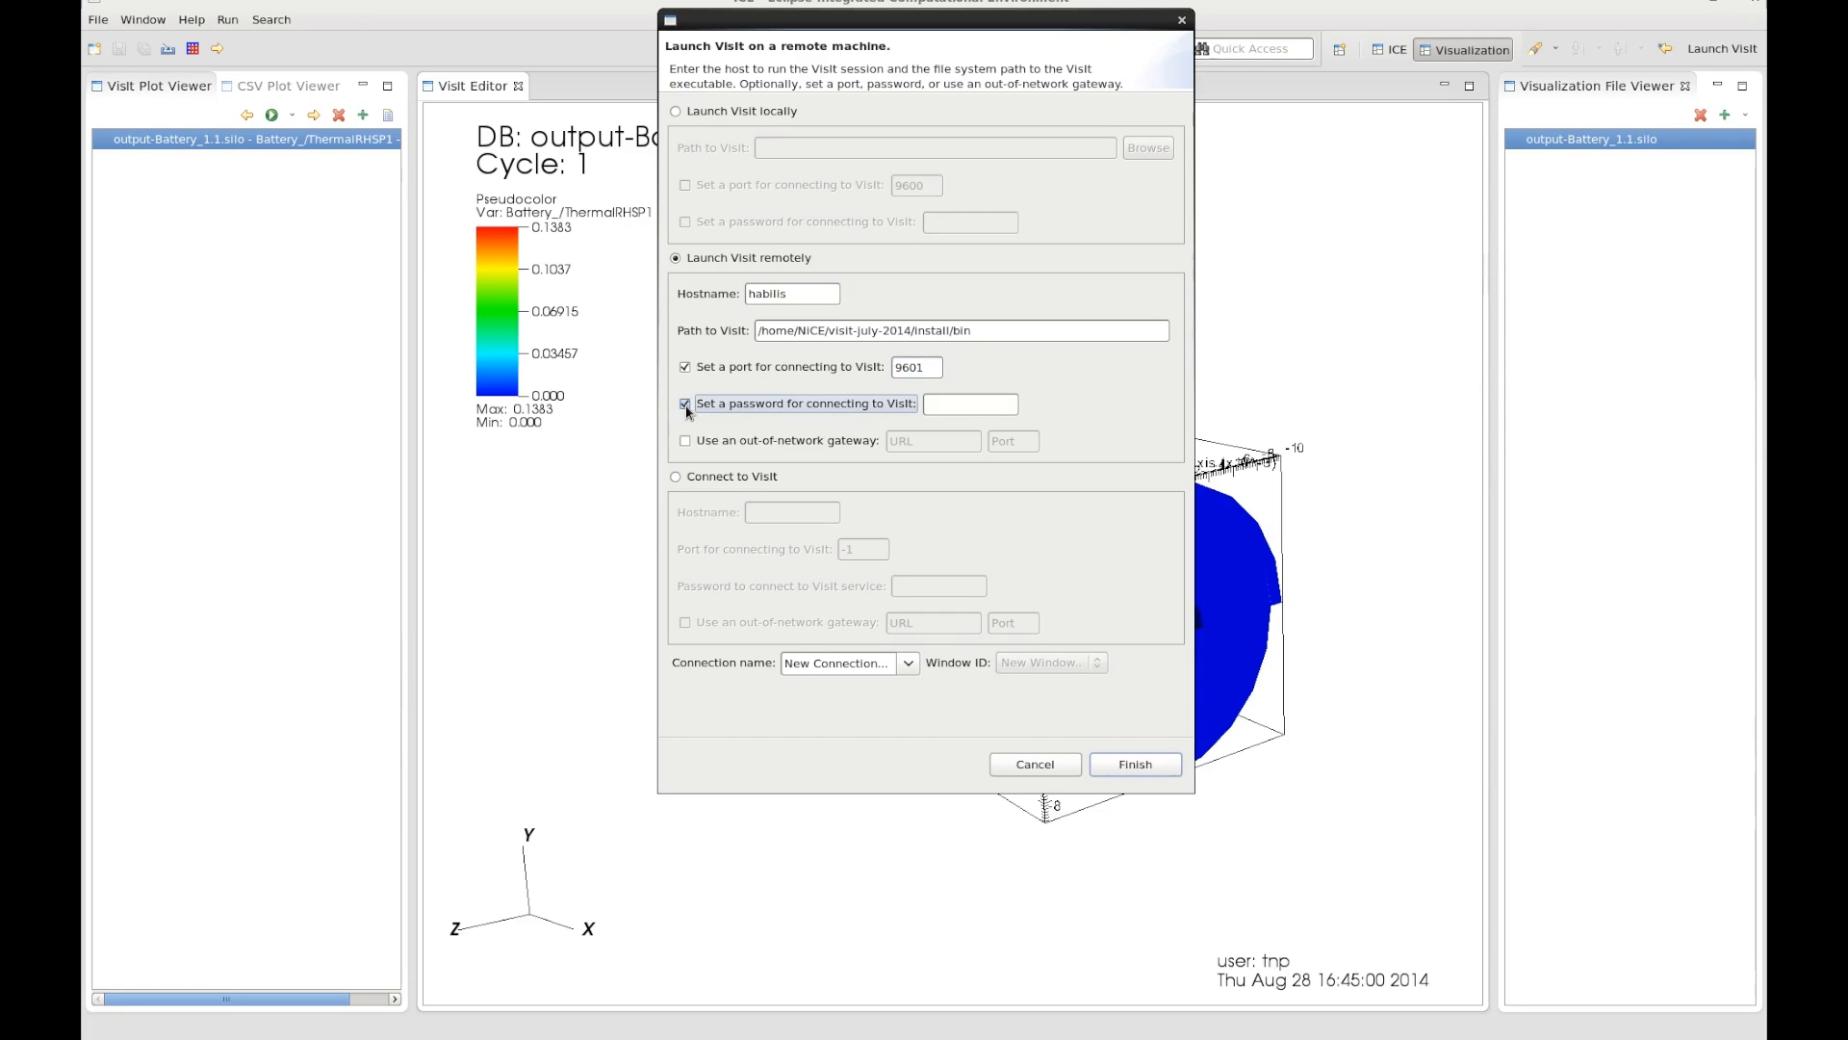
click(934, 403)
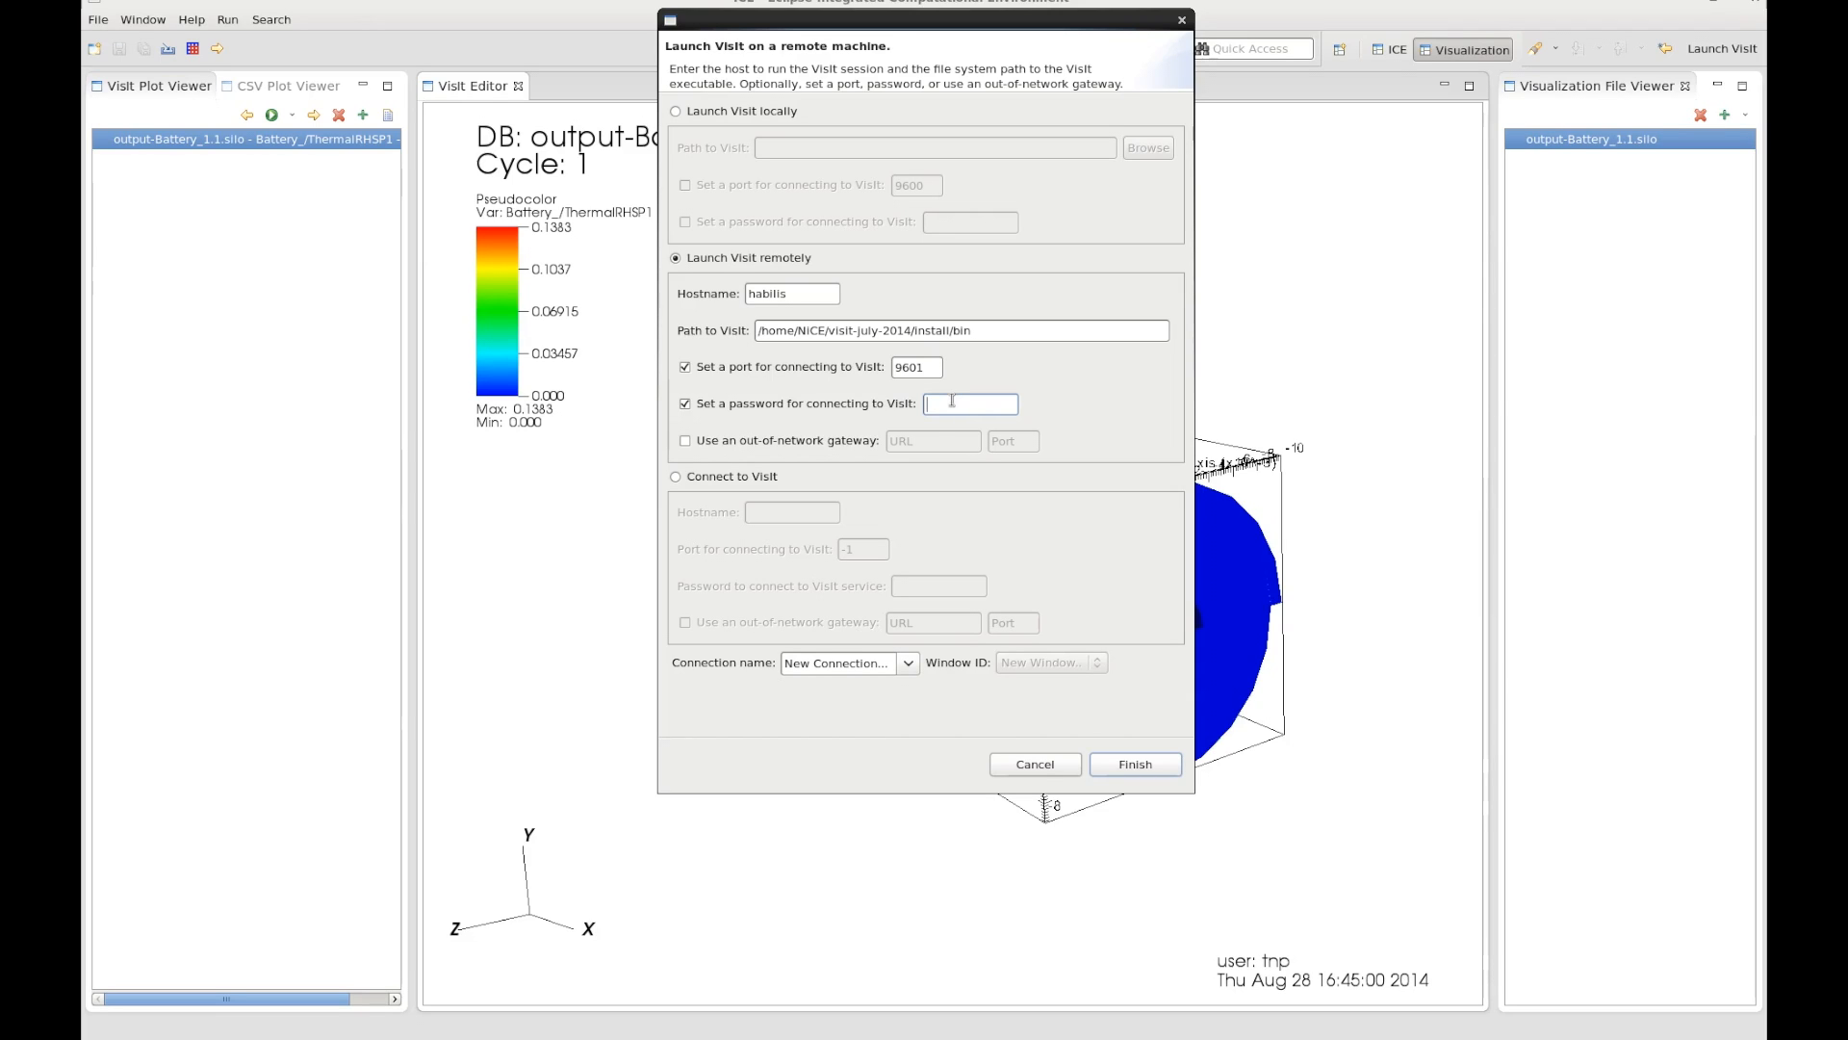
text(******)
Step: Name the remote connection "habilis launch" and start the launch
double_click(839, 664)
triple_click(844, 662)
text(habilis launch)
click(1117, 763)
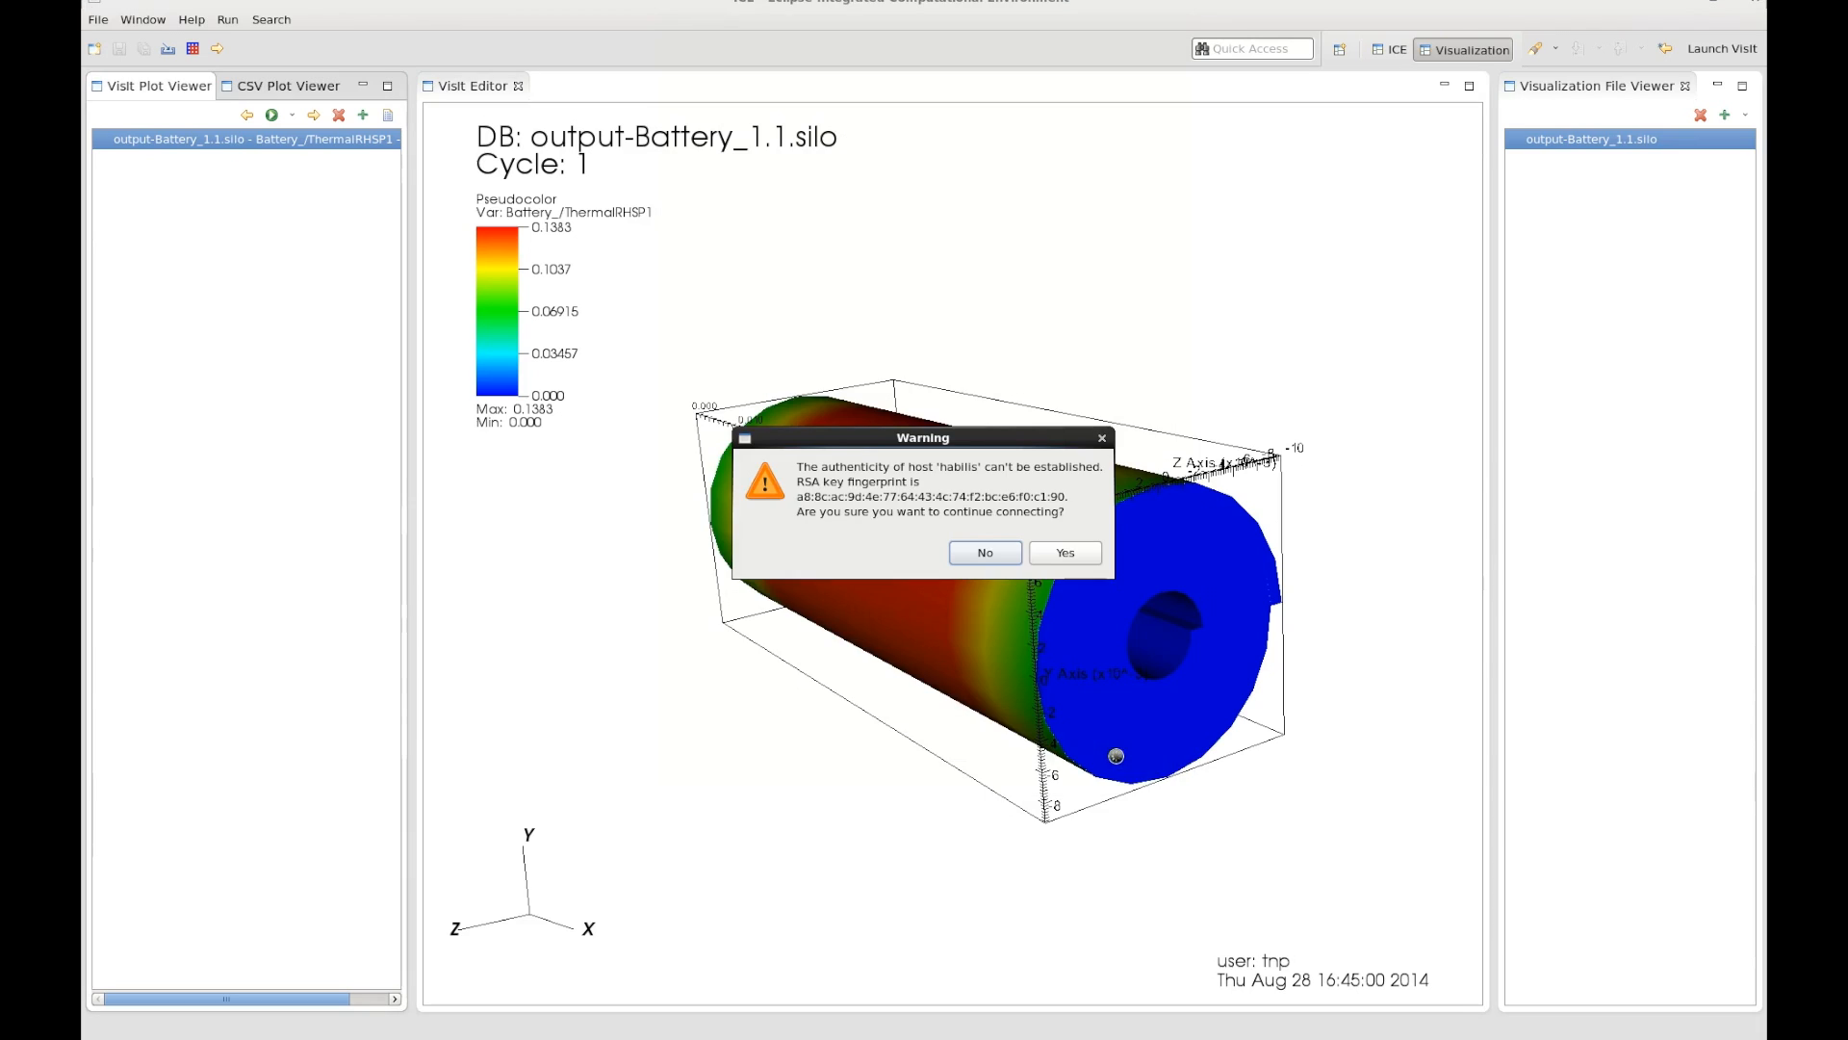
Step: Accept the authenticity of host habilis and log in with the remote machine's password
click(1064, 551)
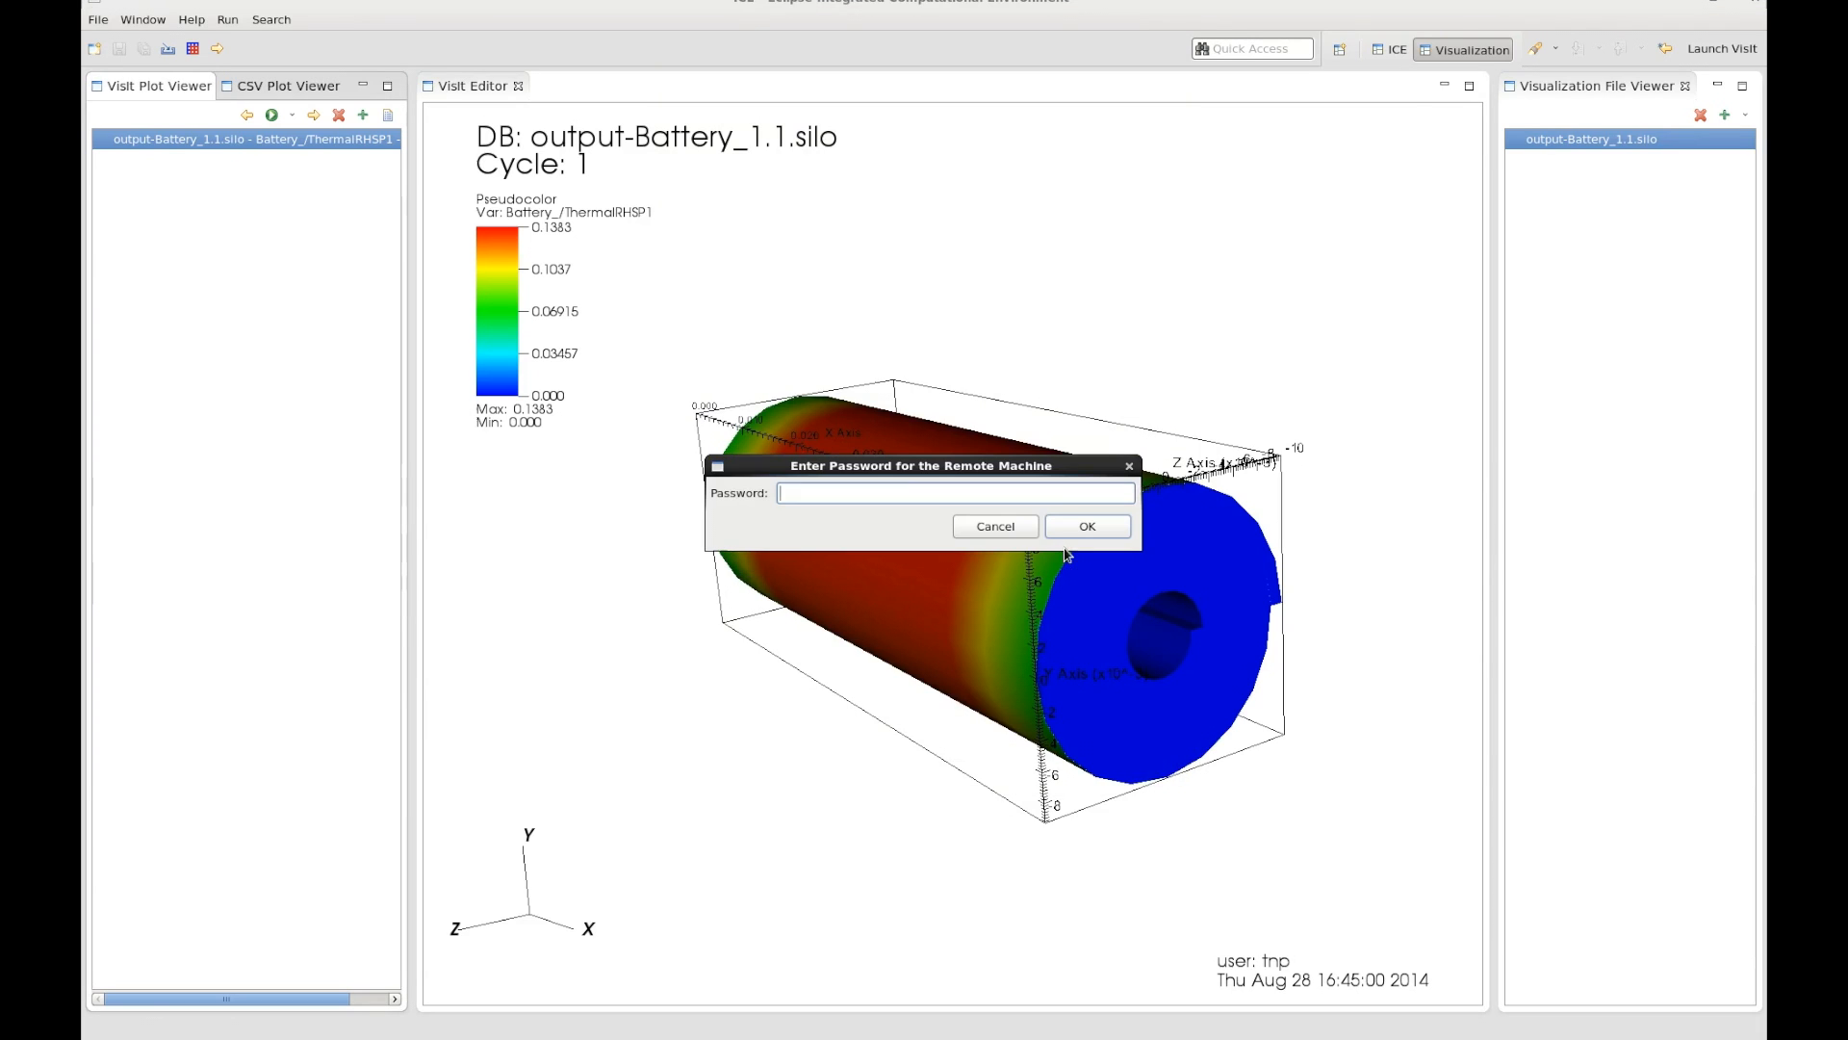
text(********)
click(1067, 535)
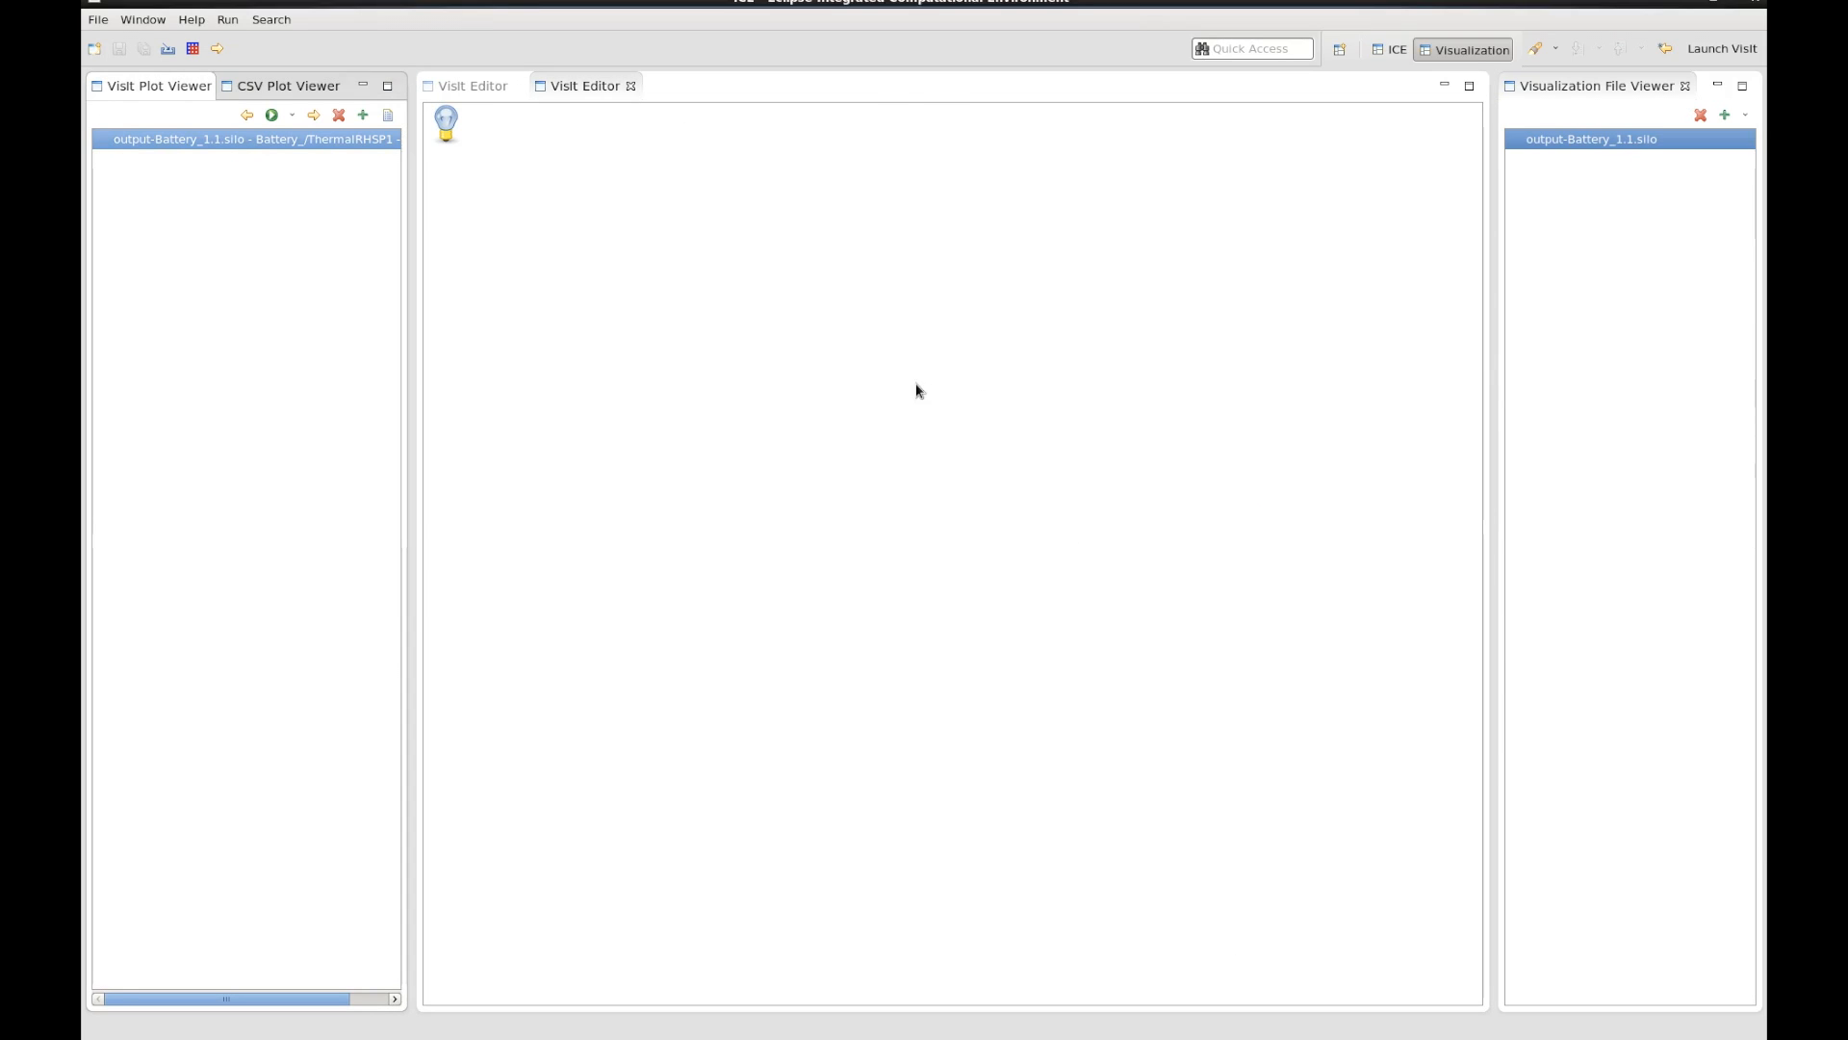
Step: Add the remote file globe.silo from the visit_data_files folder inside NiCE's visit-dev directory
click(1747, 117)
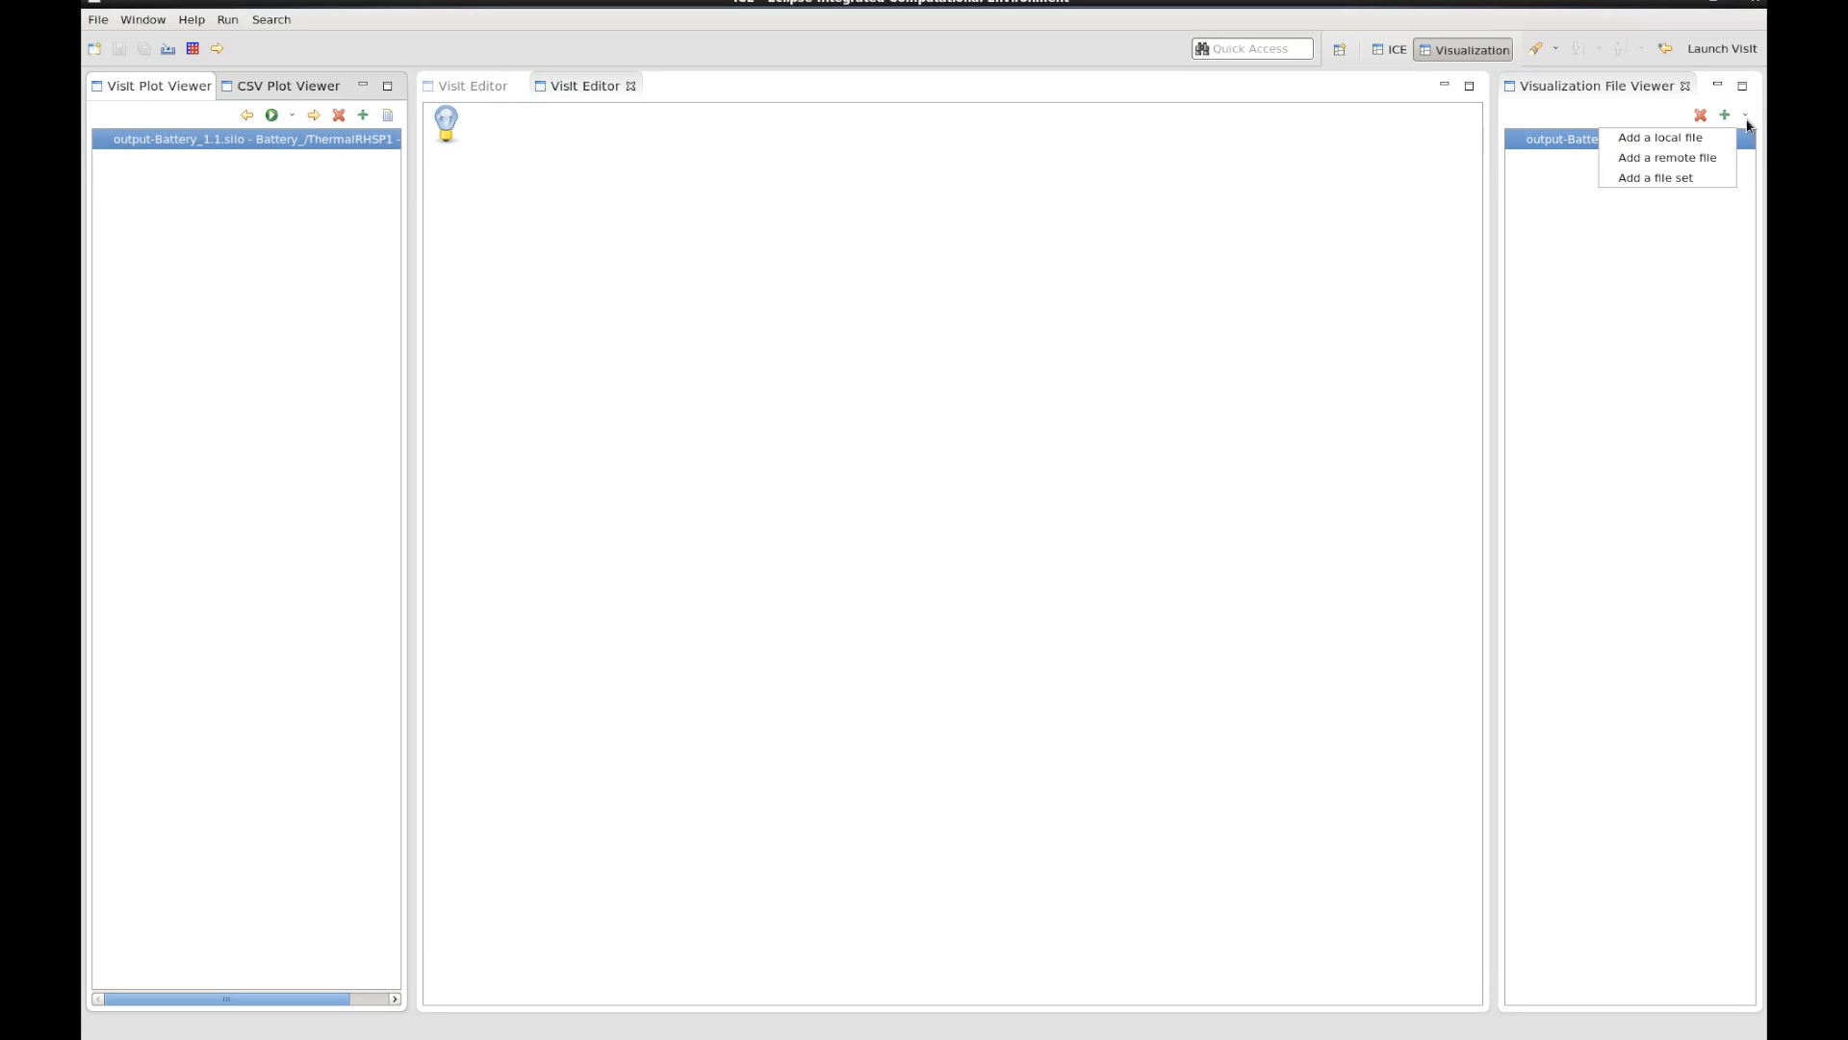
click(1722, 161)
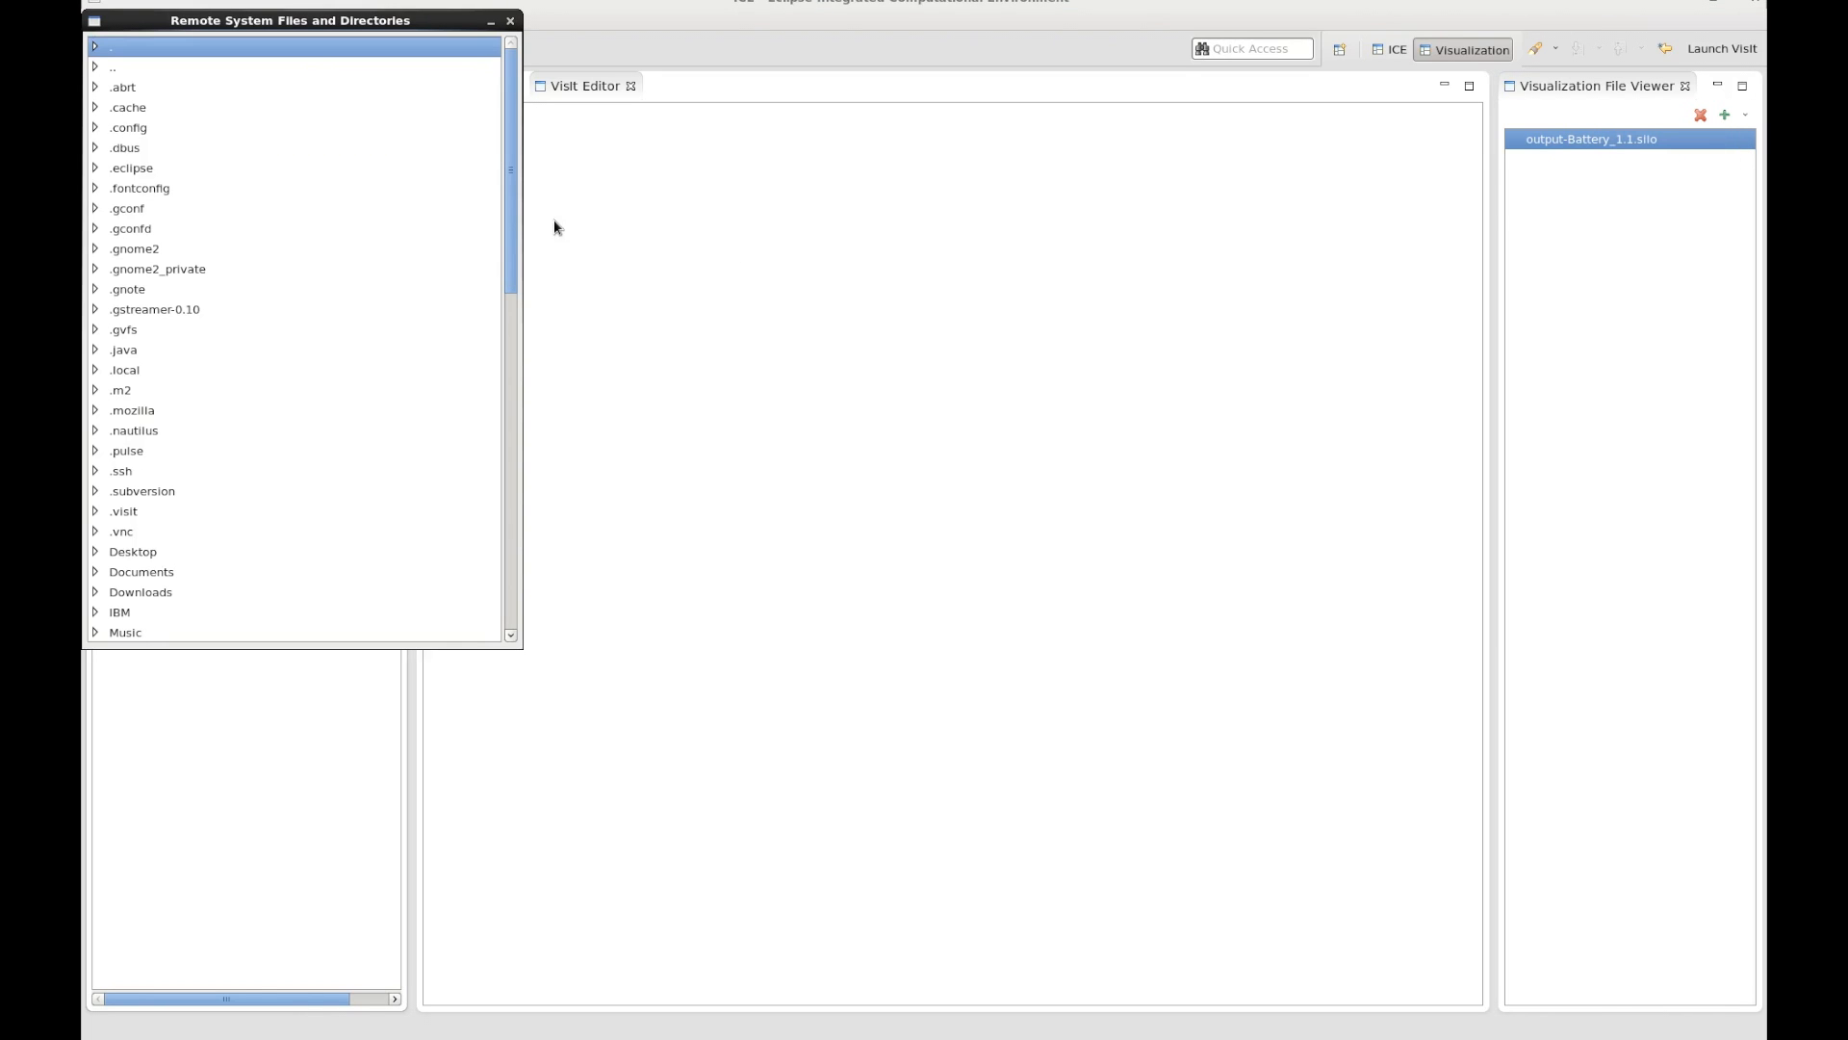
double_click(111, 72)
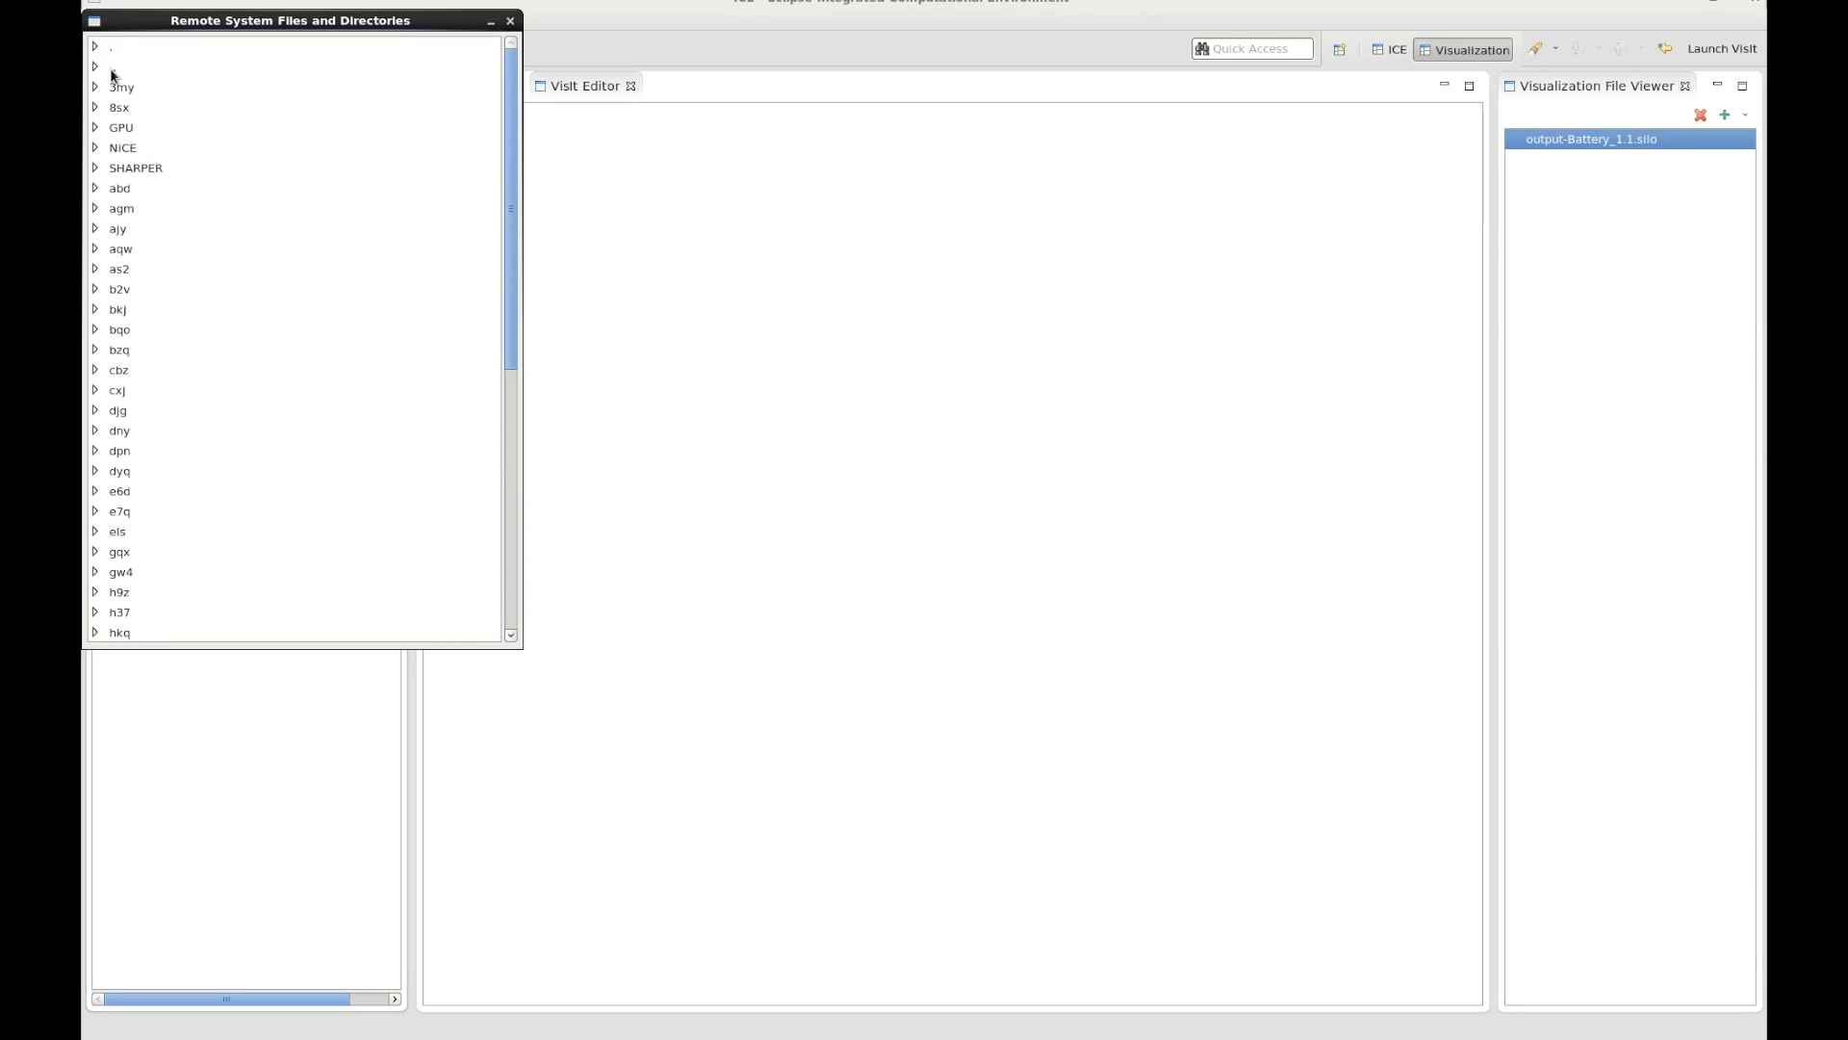
double_click(123, 148)
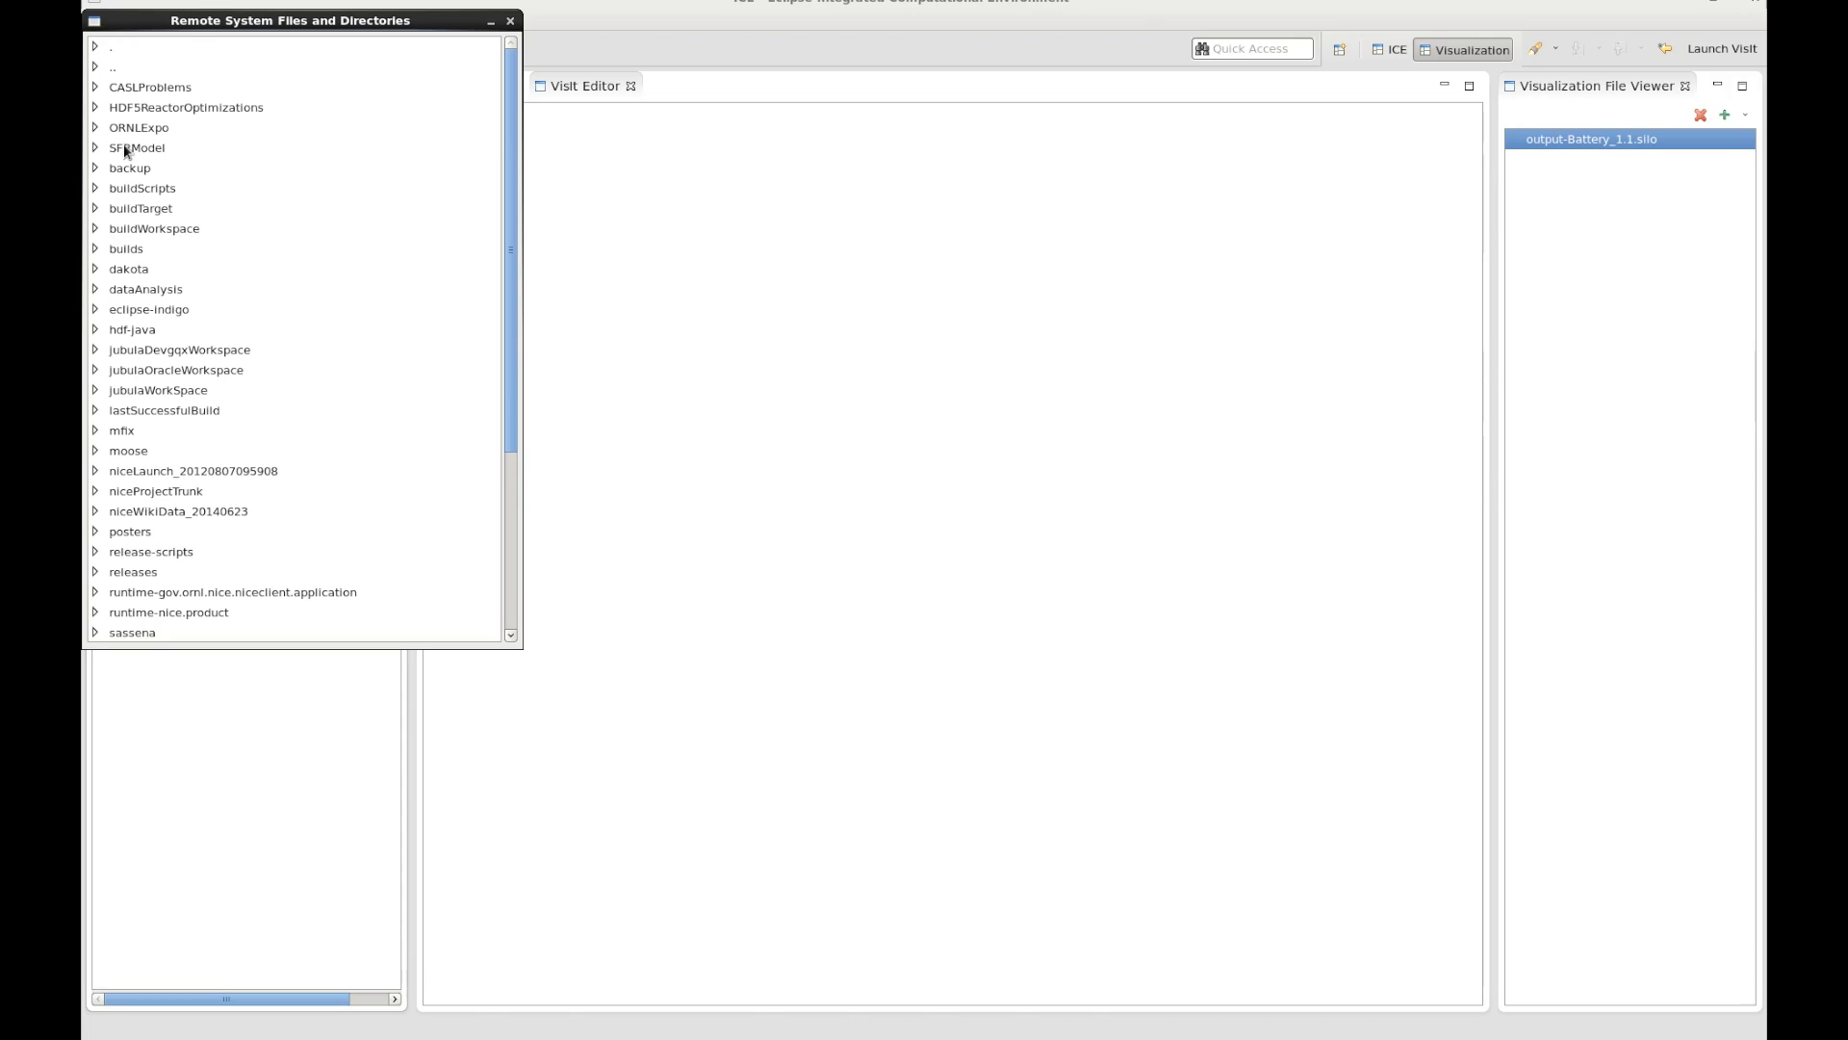
scroll(306, 350, down, 3)
scroll(308, 361, down, 1)
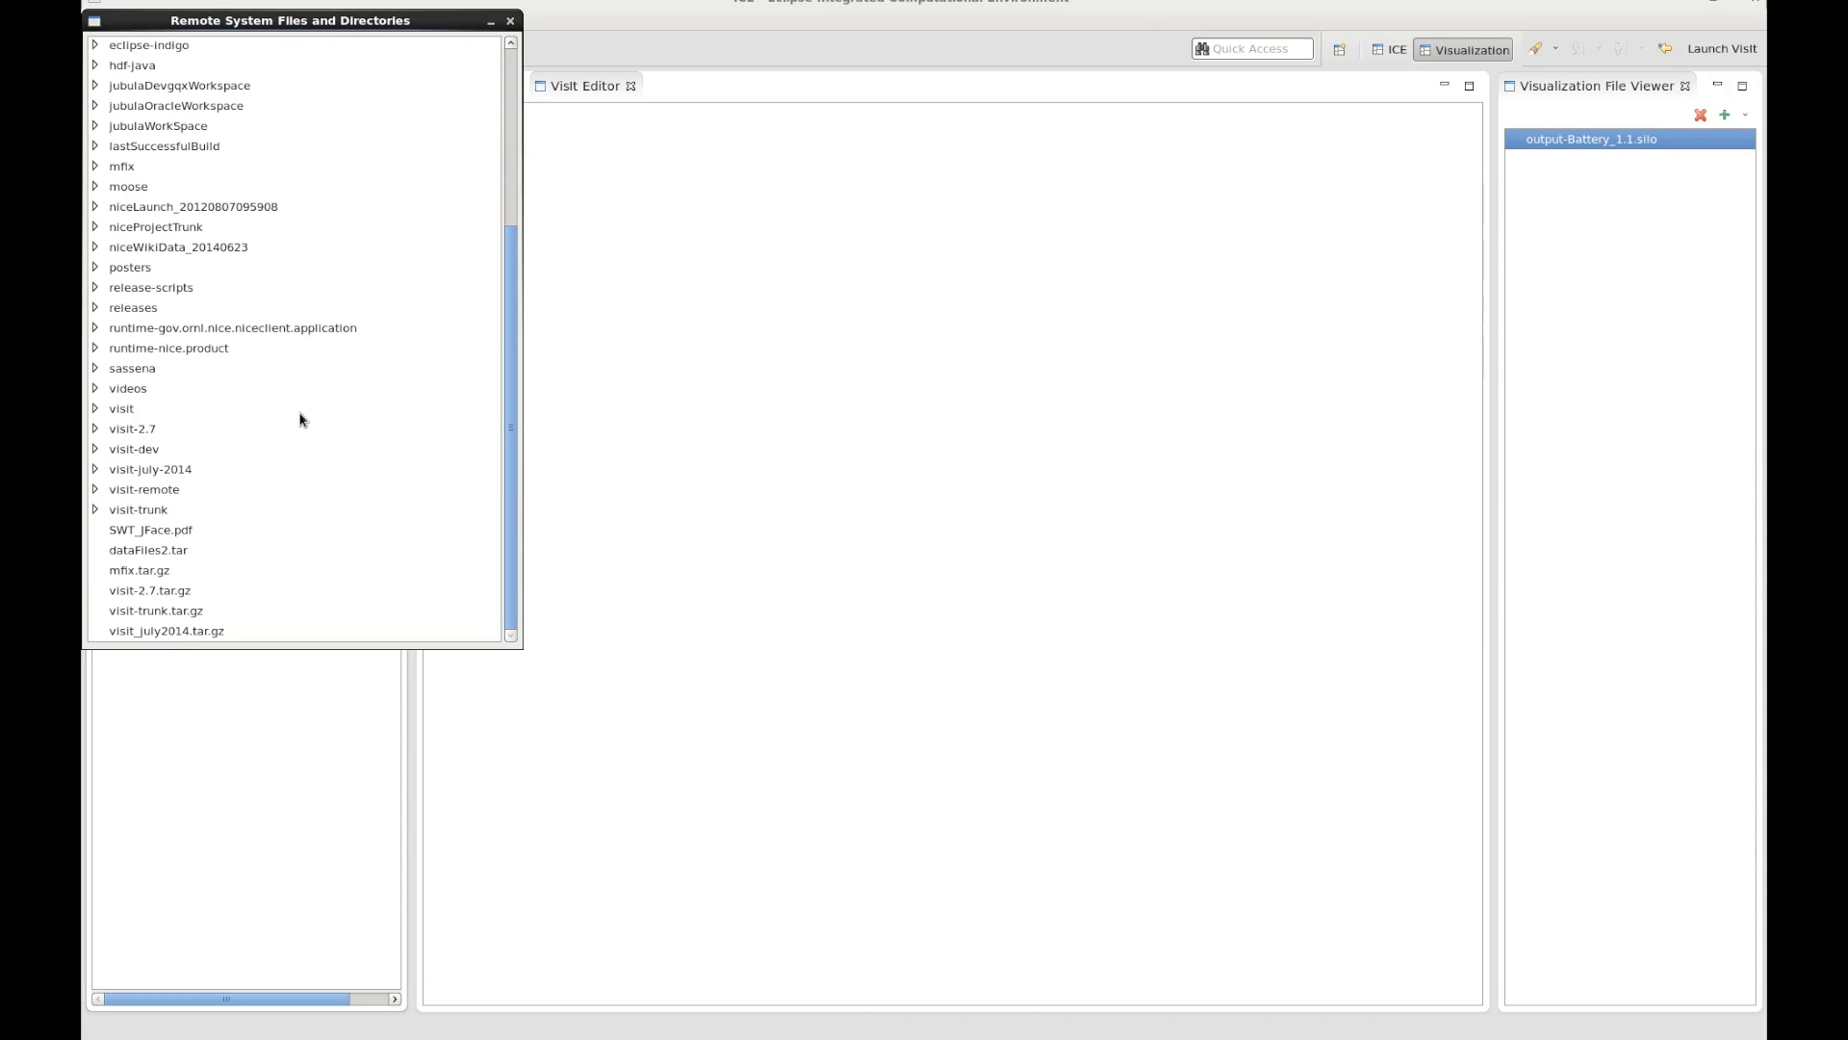
double_click(141, 450)
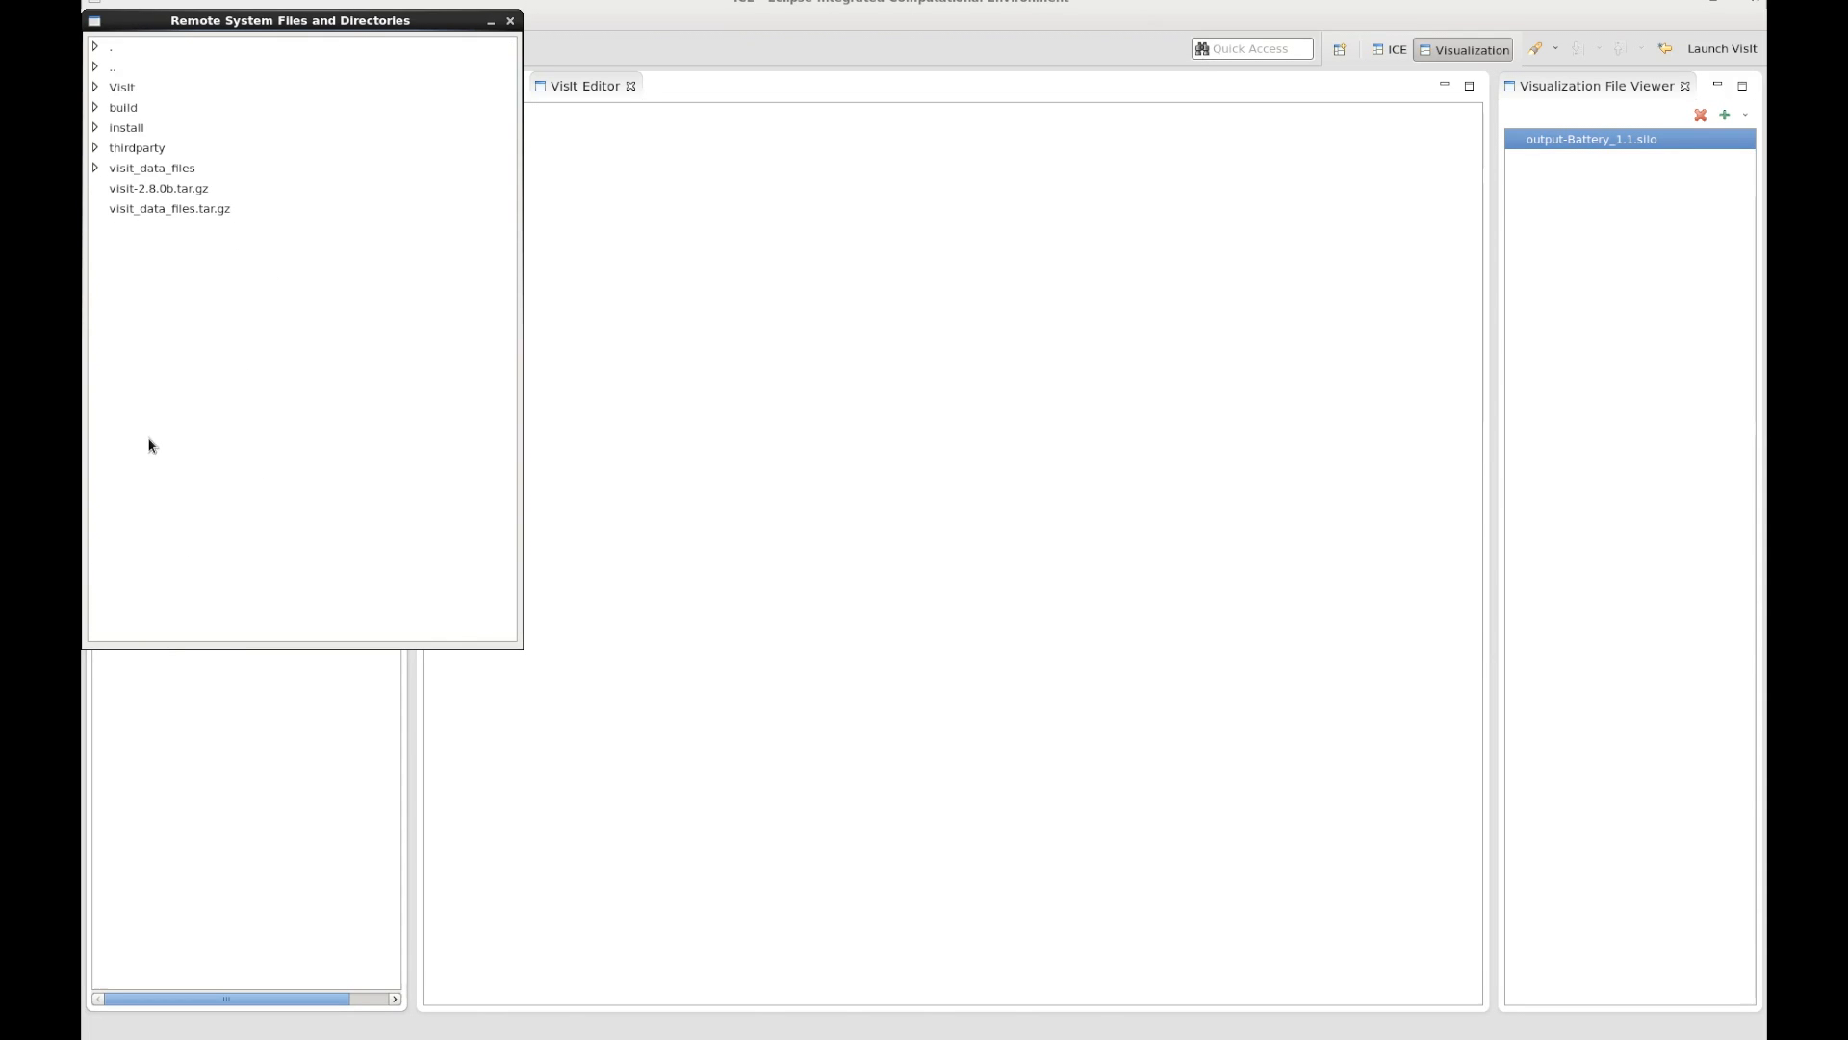
double_click(149, 170)
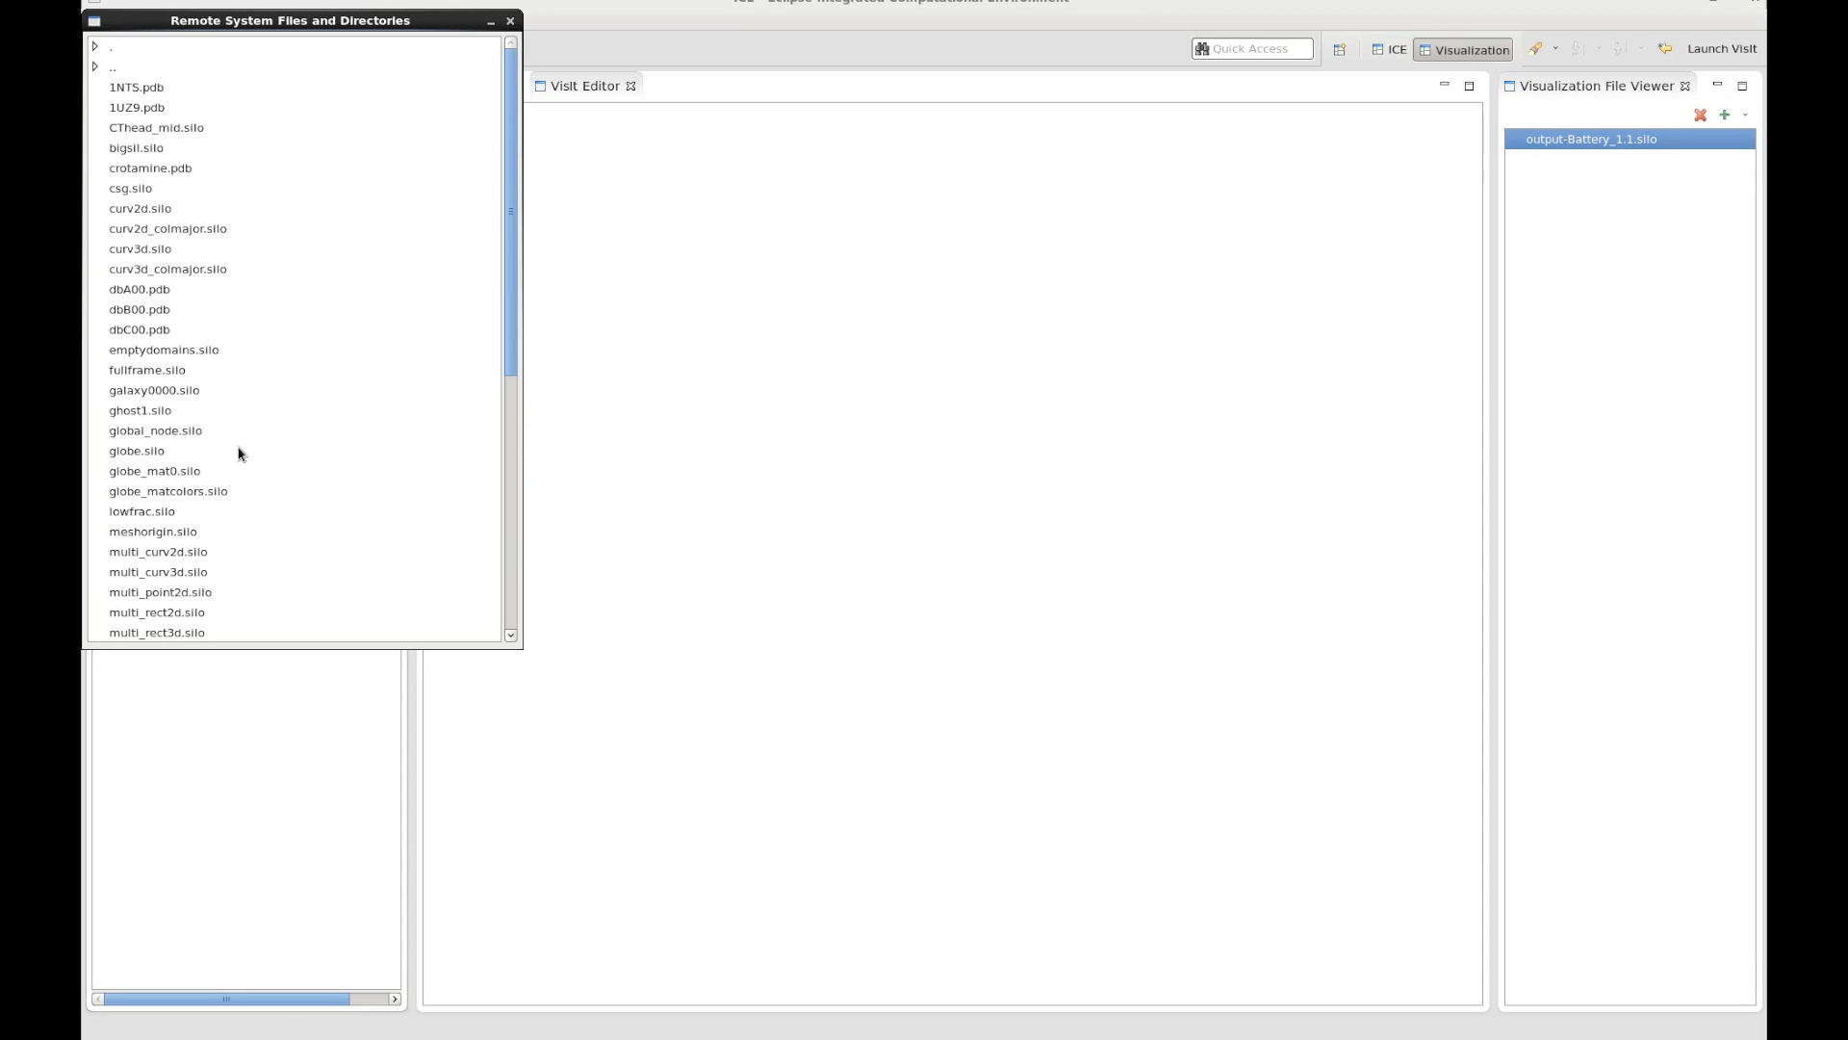
double_click(149, 452)
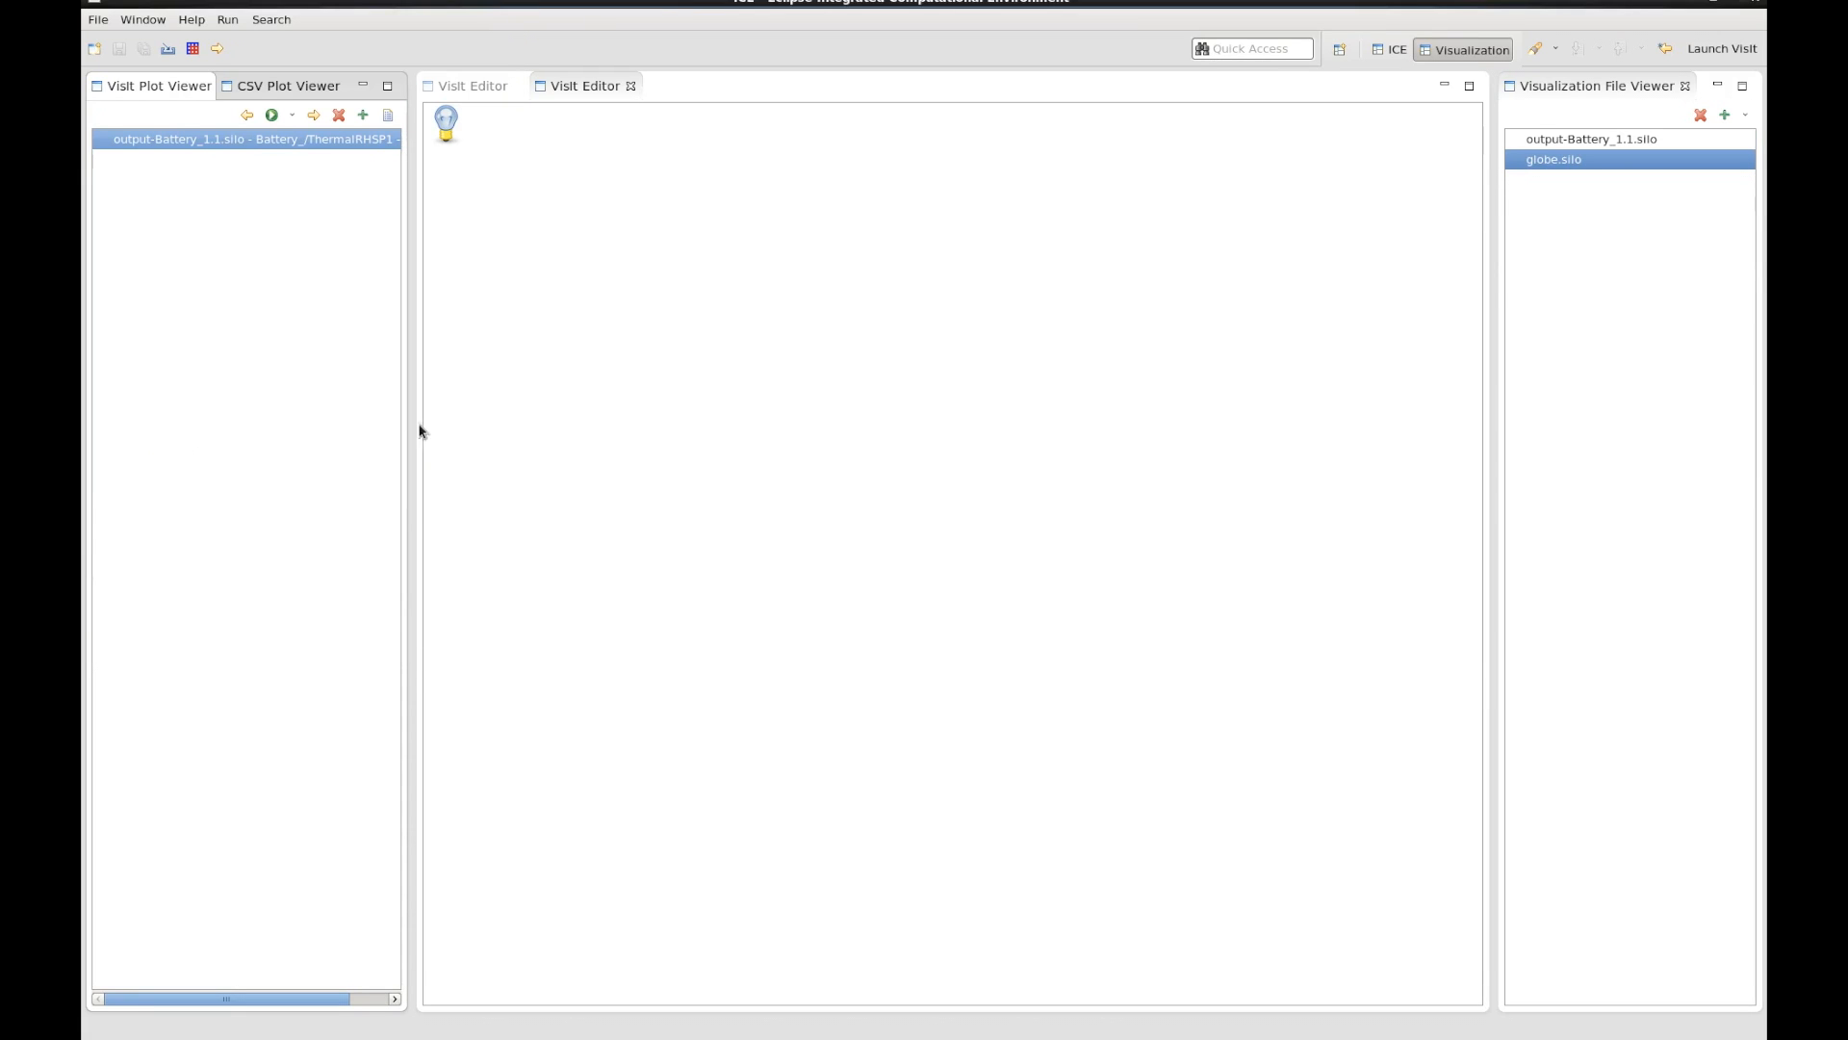
Step: Add a plot of the scalar variable t from globe.silo and display it in the VisIt editor
click(1624, 162)
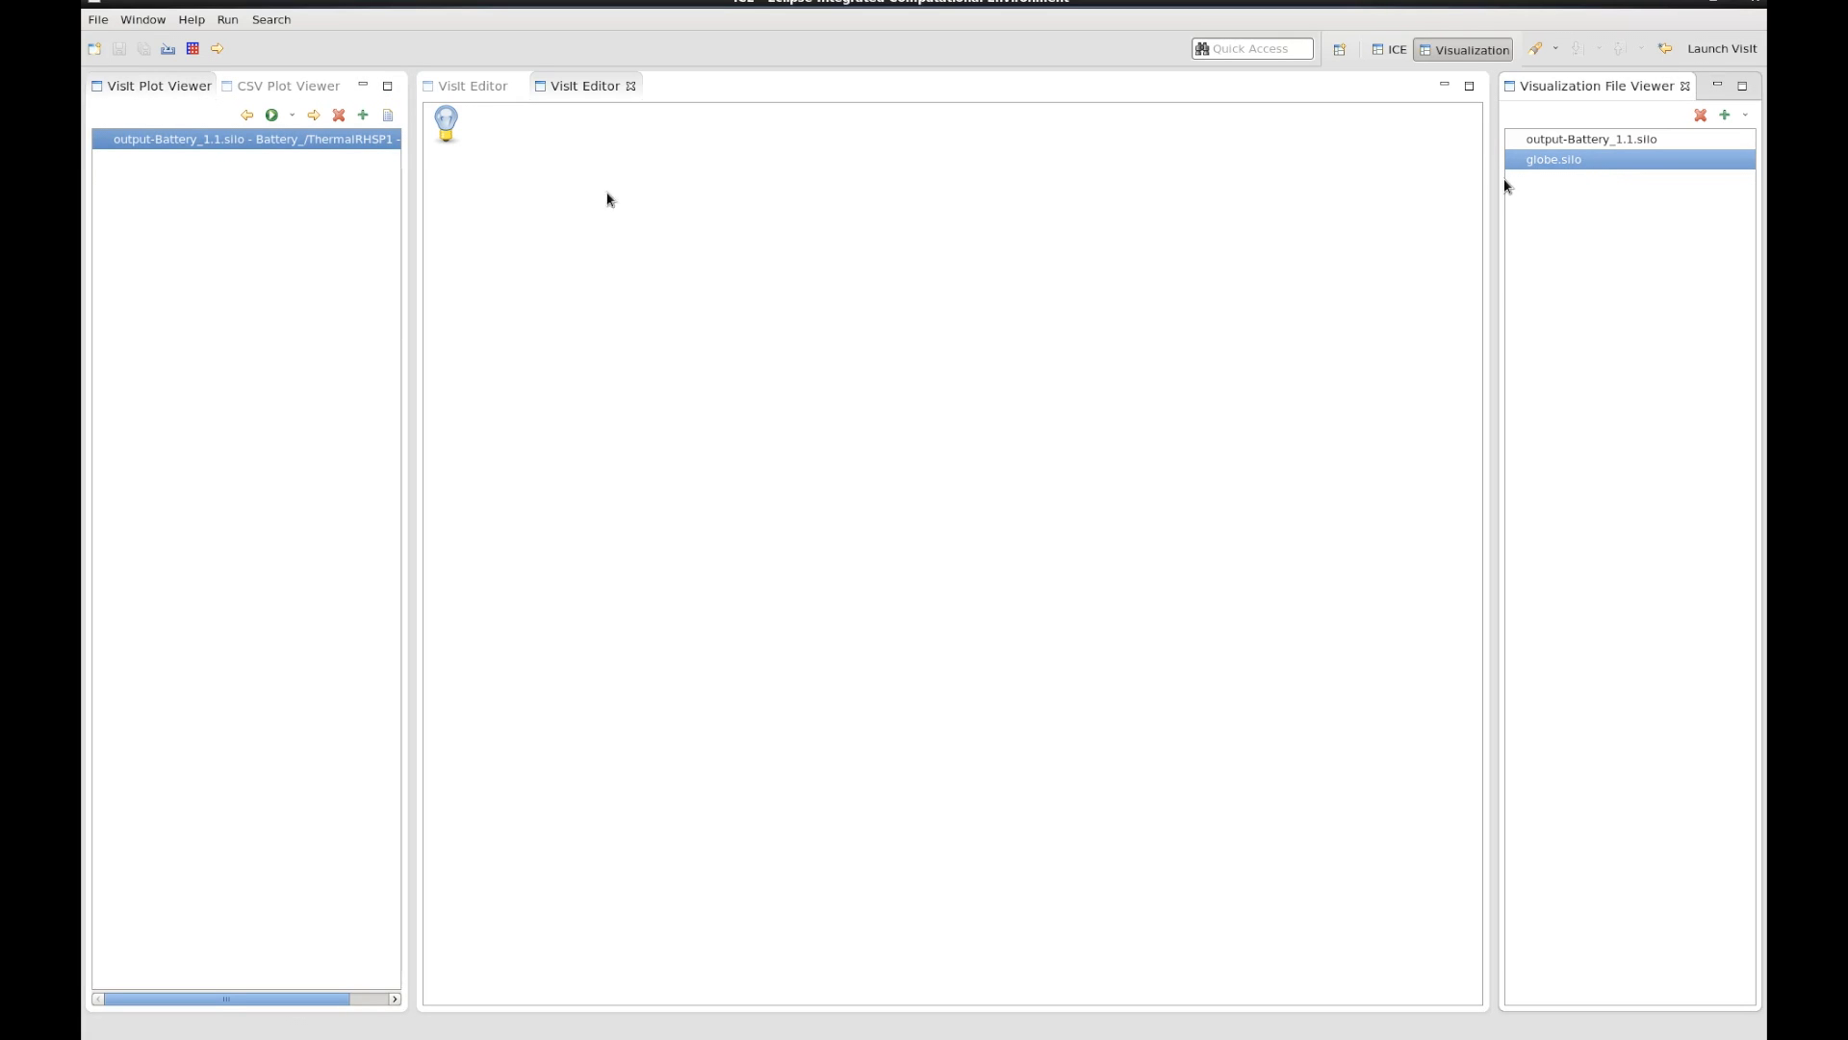
click(363, 116)
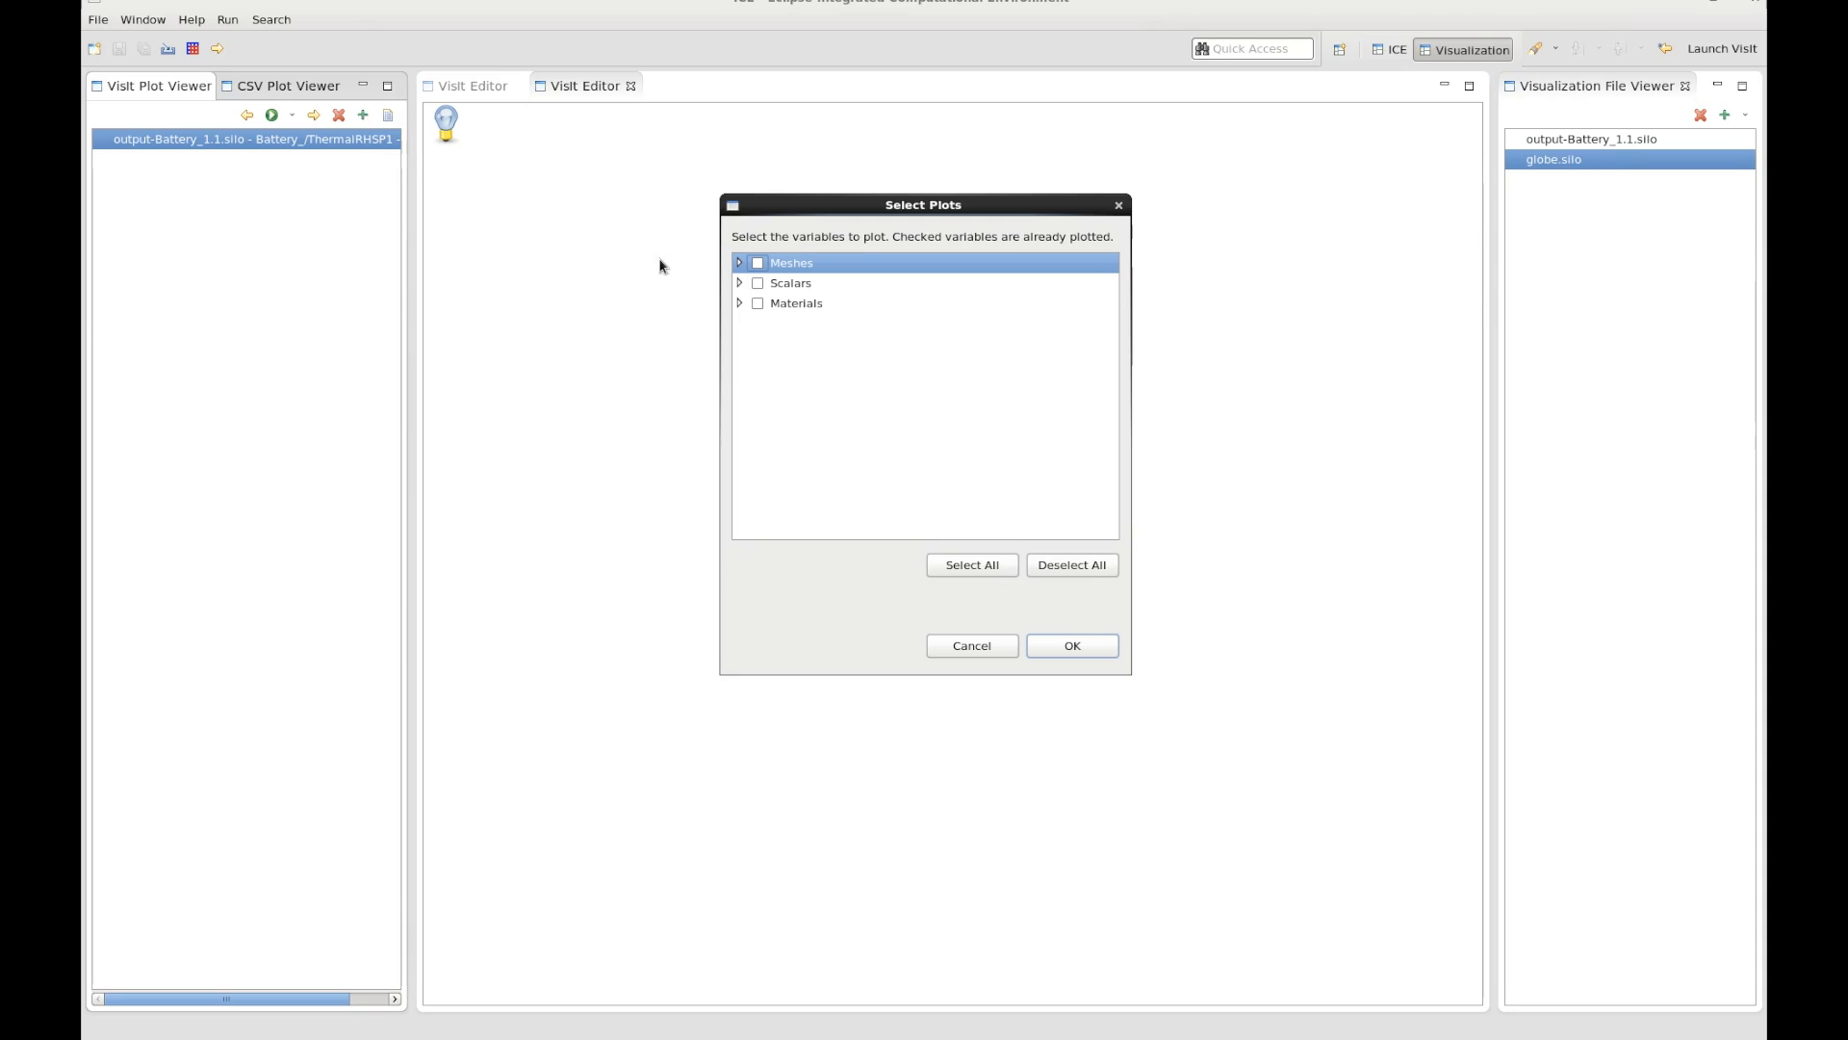
click(740, 283)
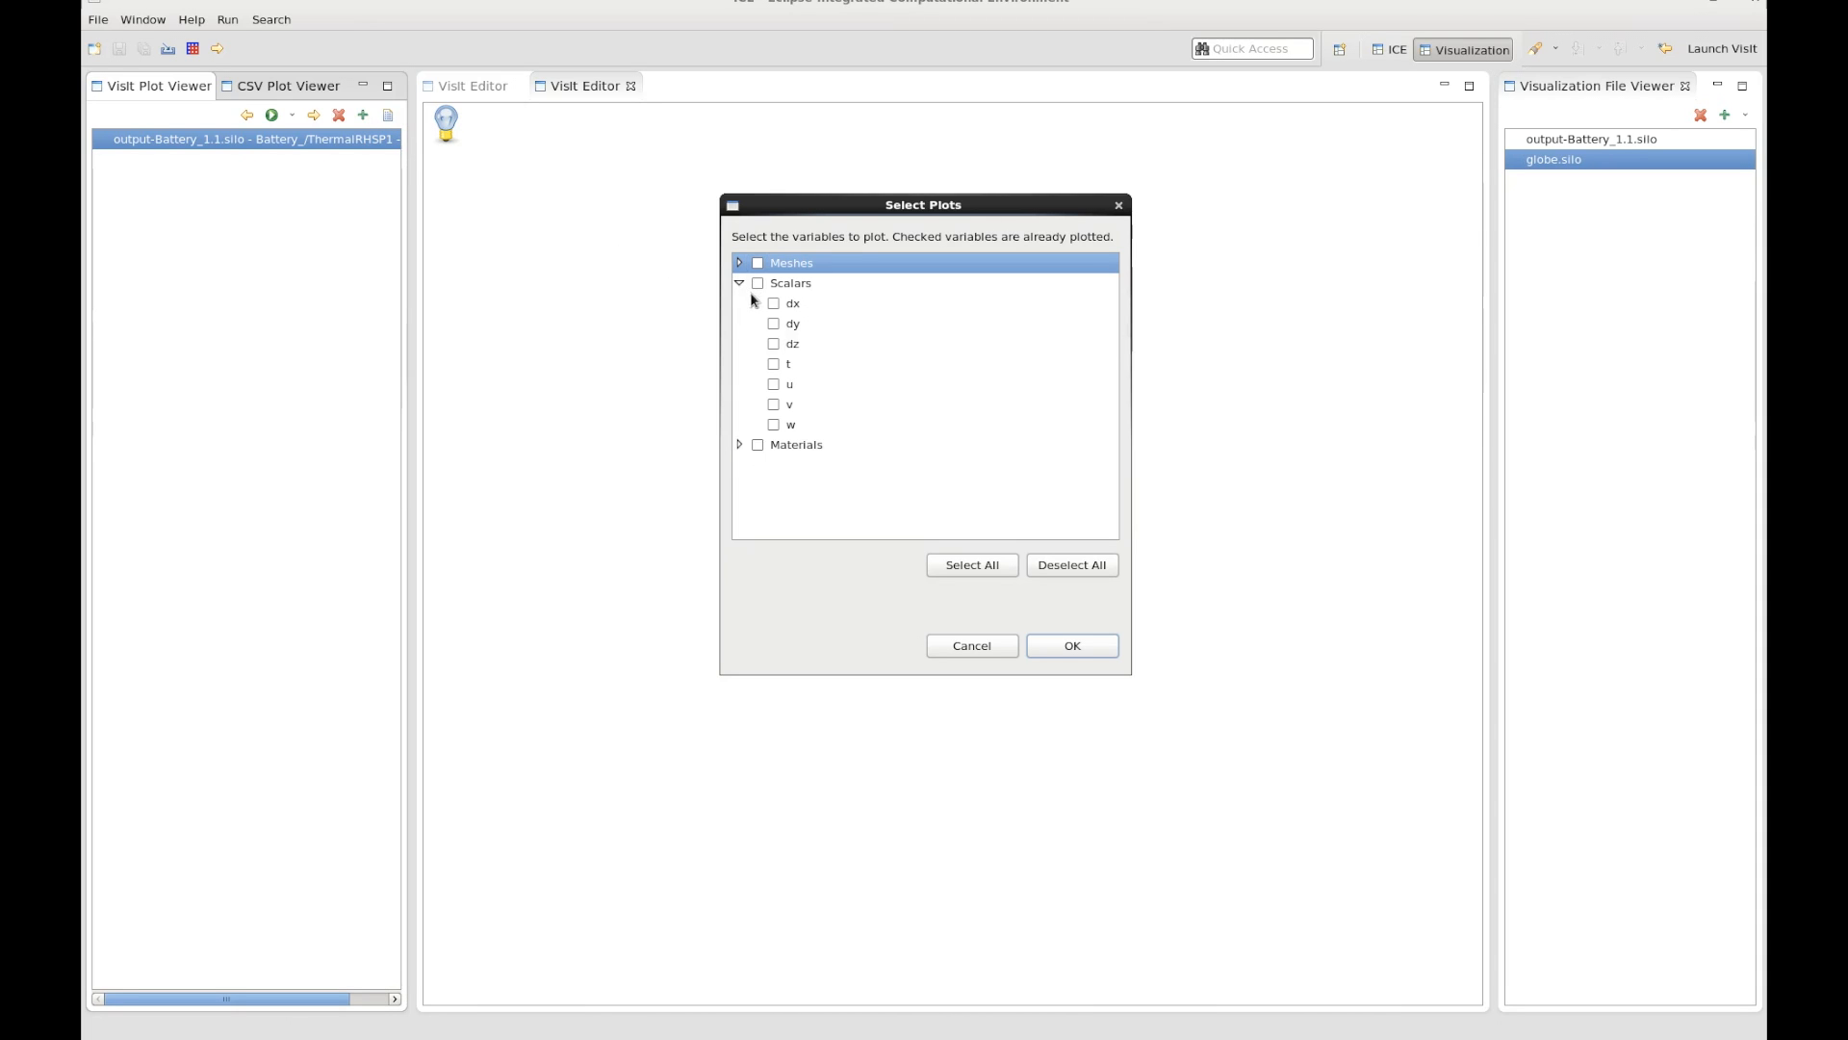
click(773, 364)
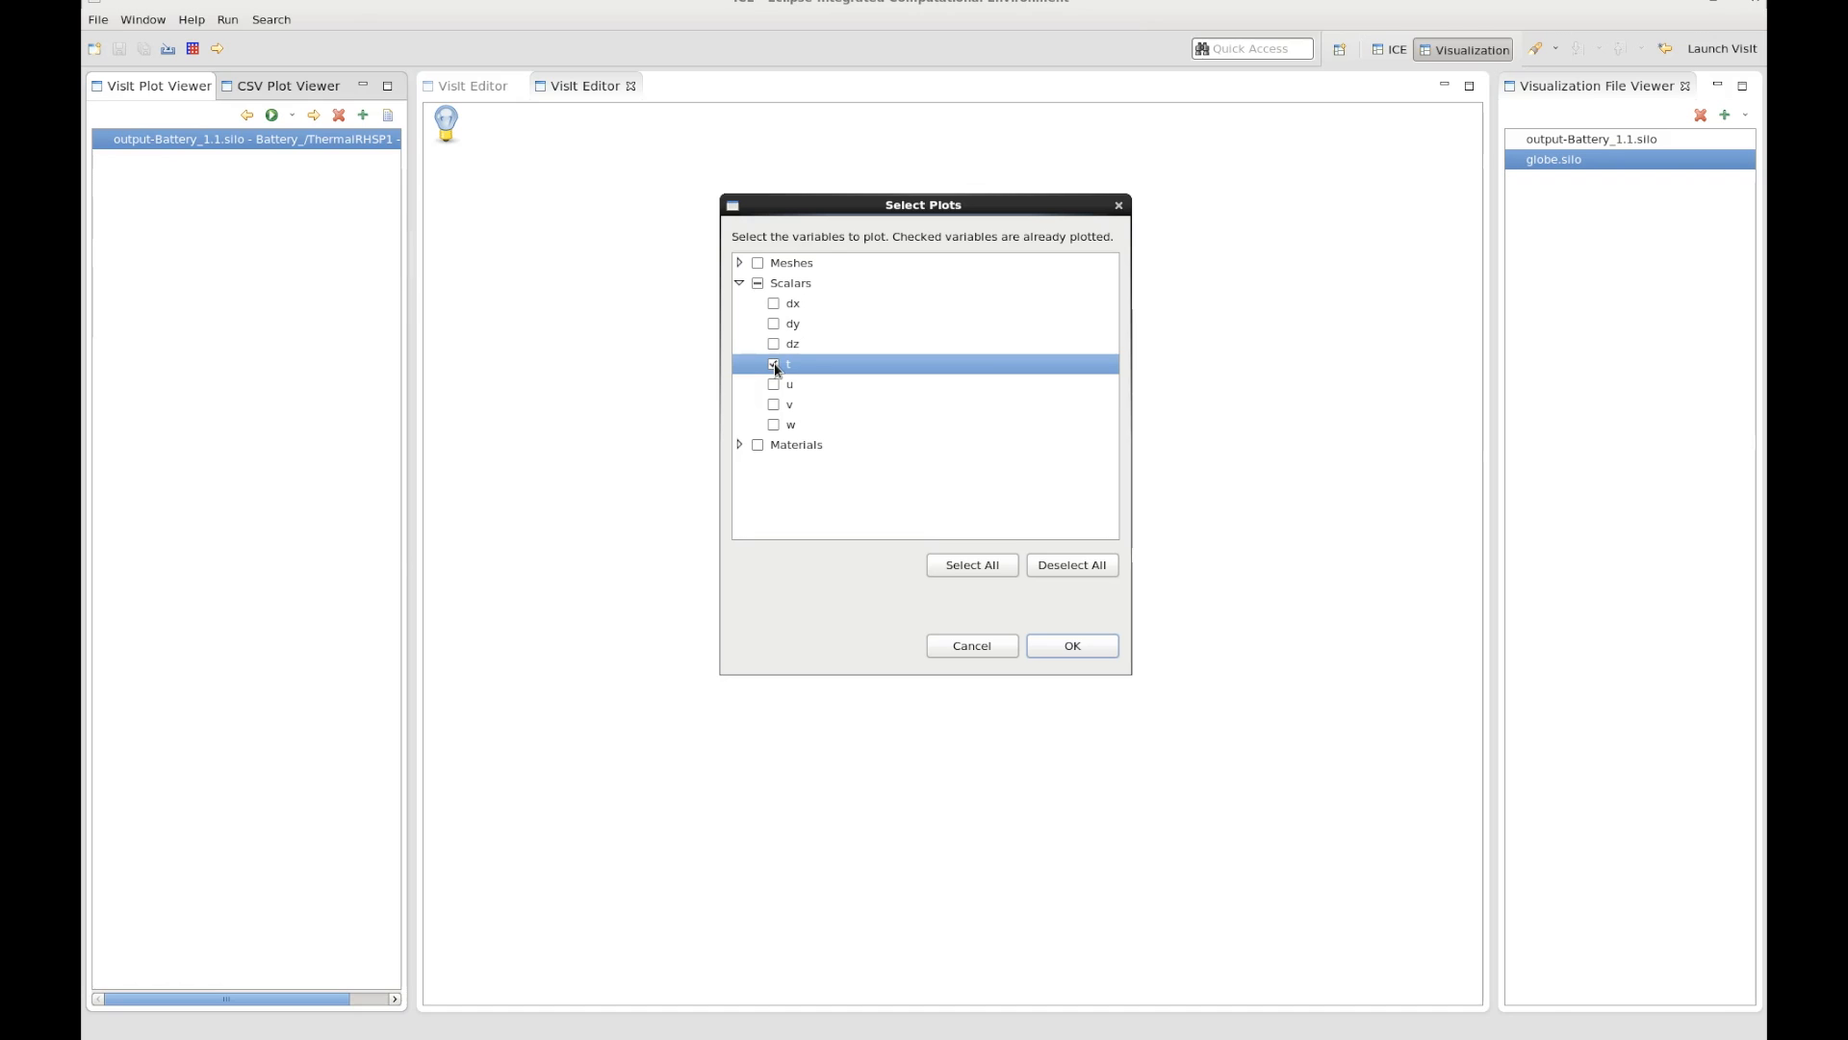
click(1072, 647)
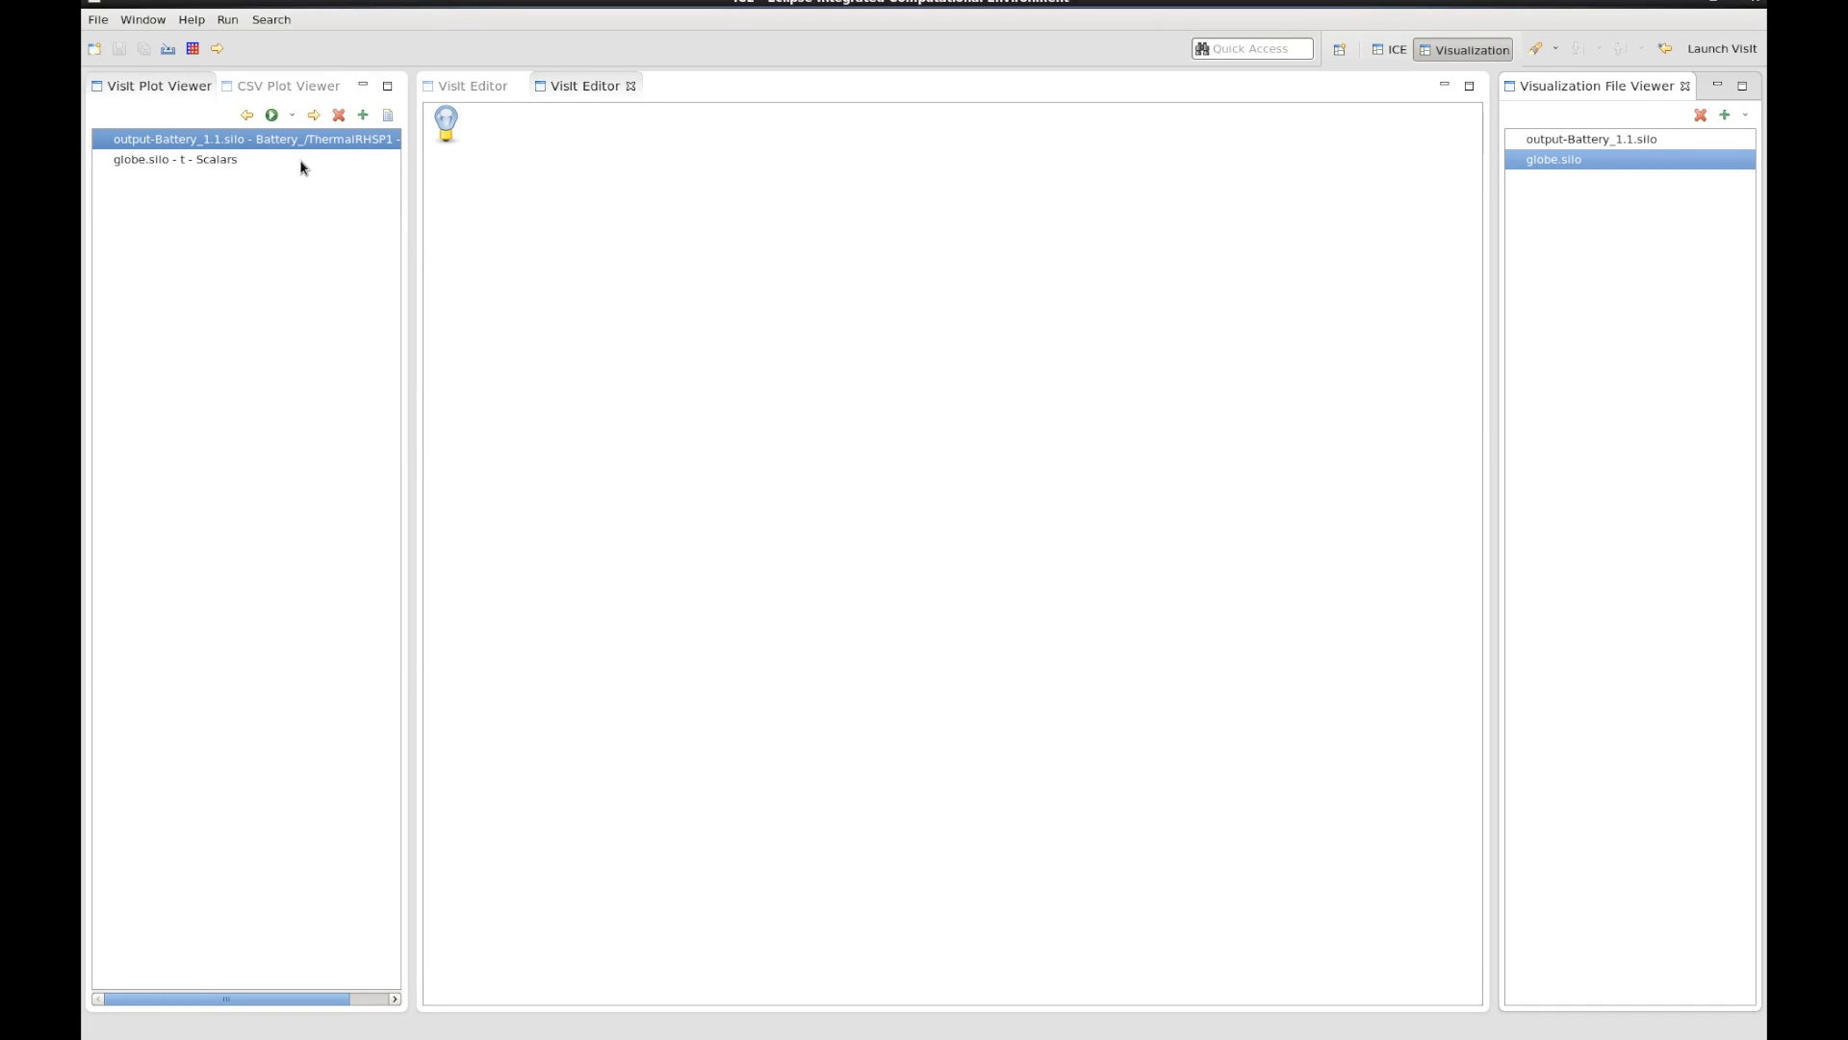
click(300, 160)
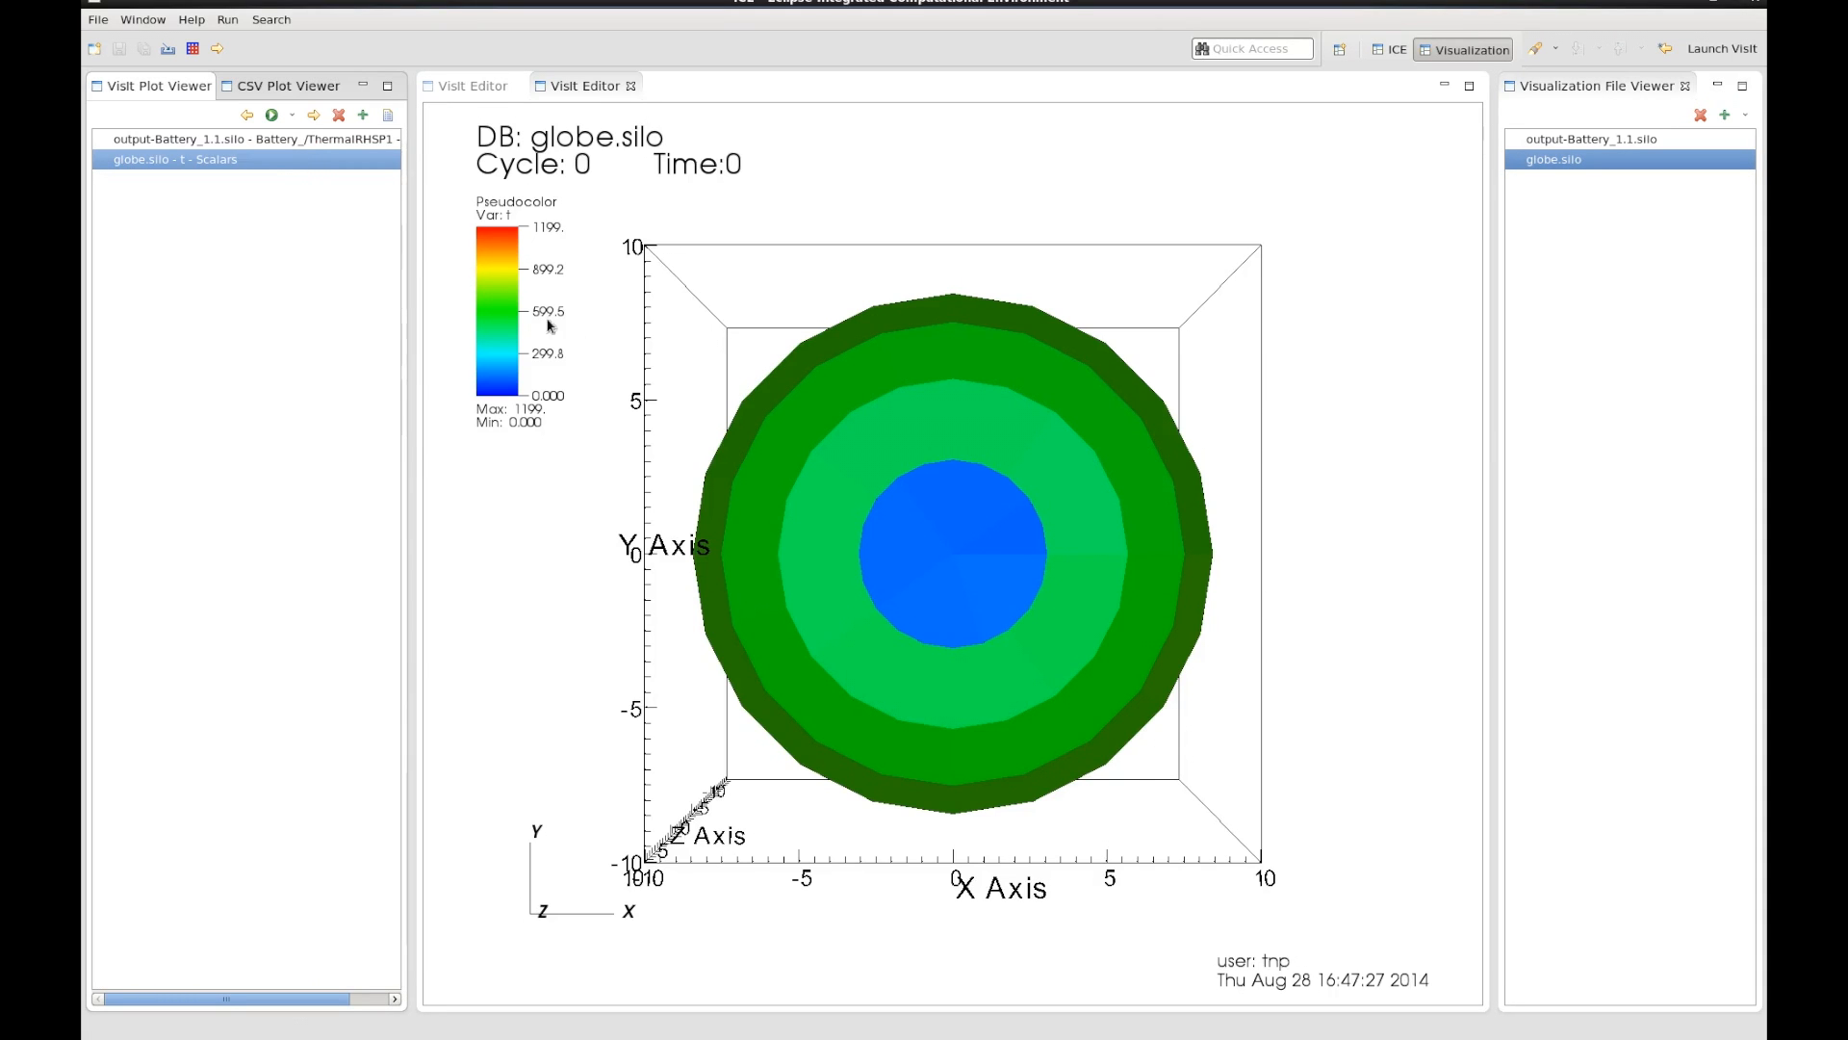
Step: Zoom out on the globe plot and rotate it to inspect its side
click(1012, 558)
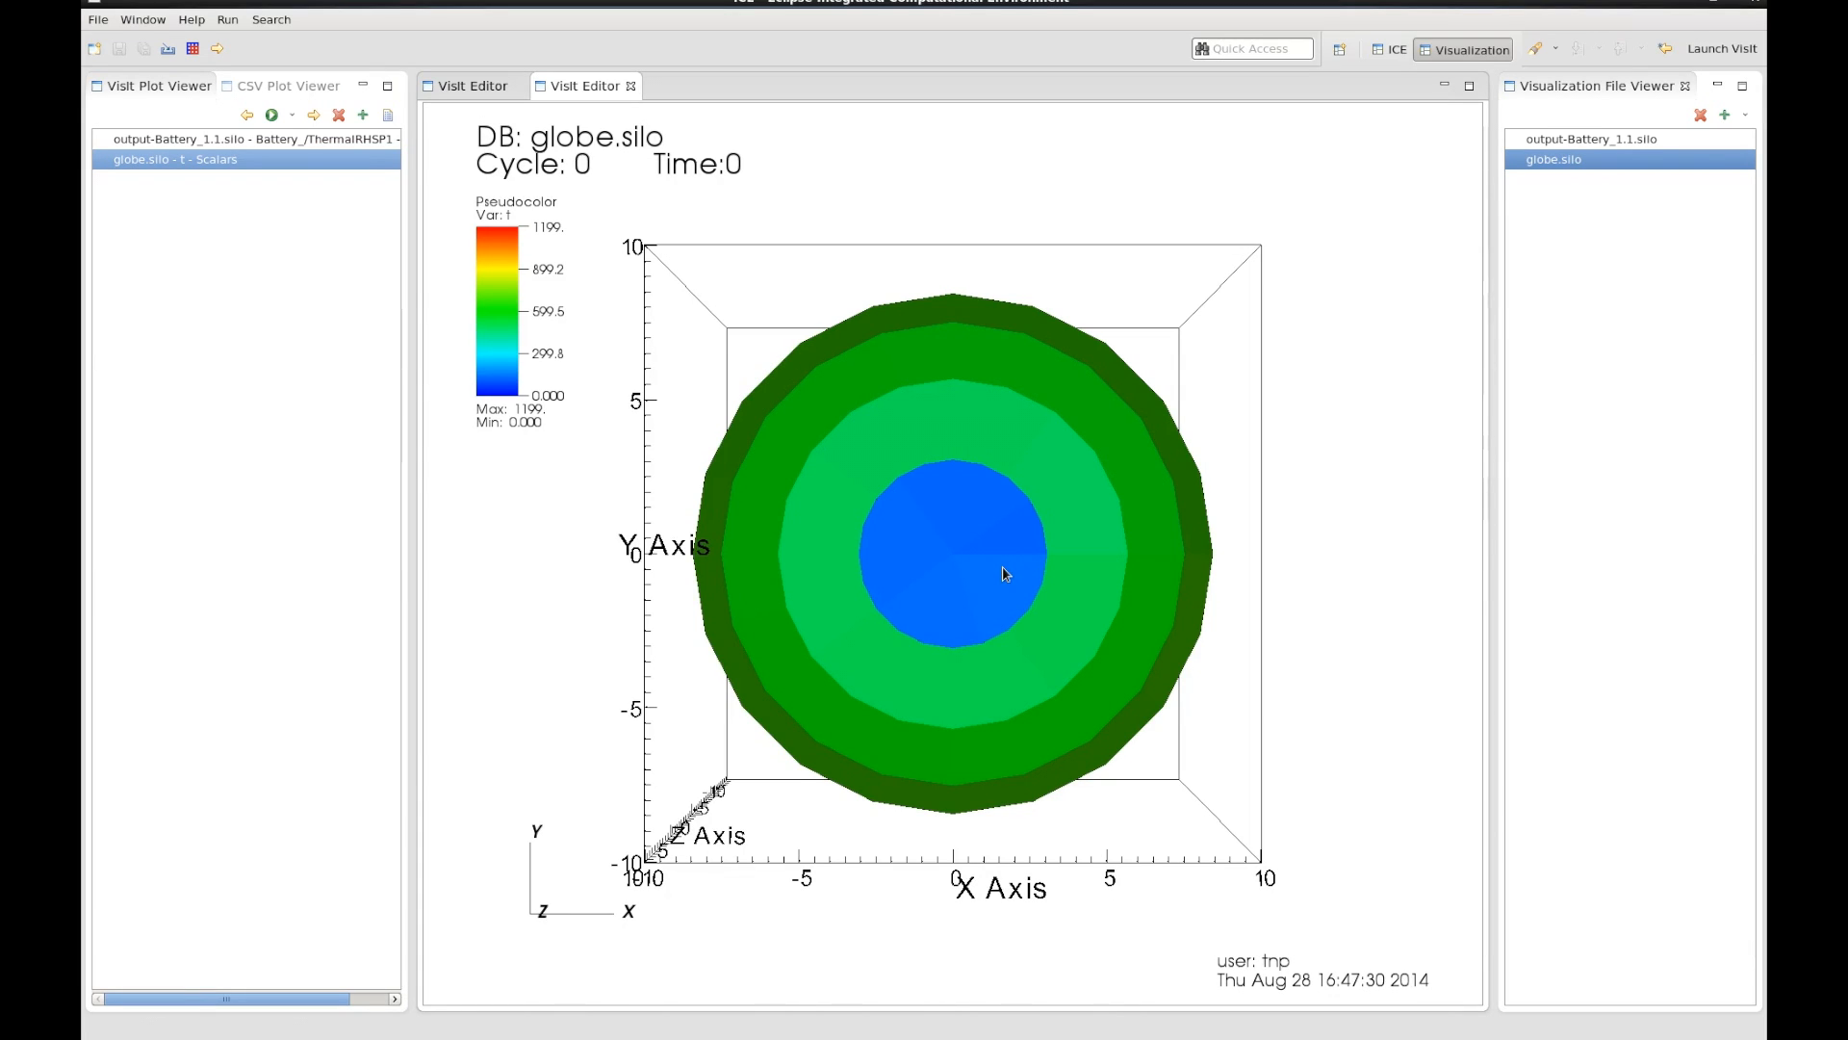
scroll(997, 575, down, 2)
scroll(997, 576, down, 2)
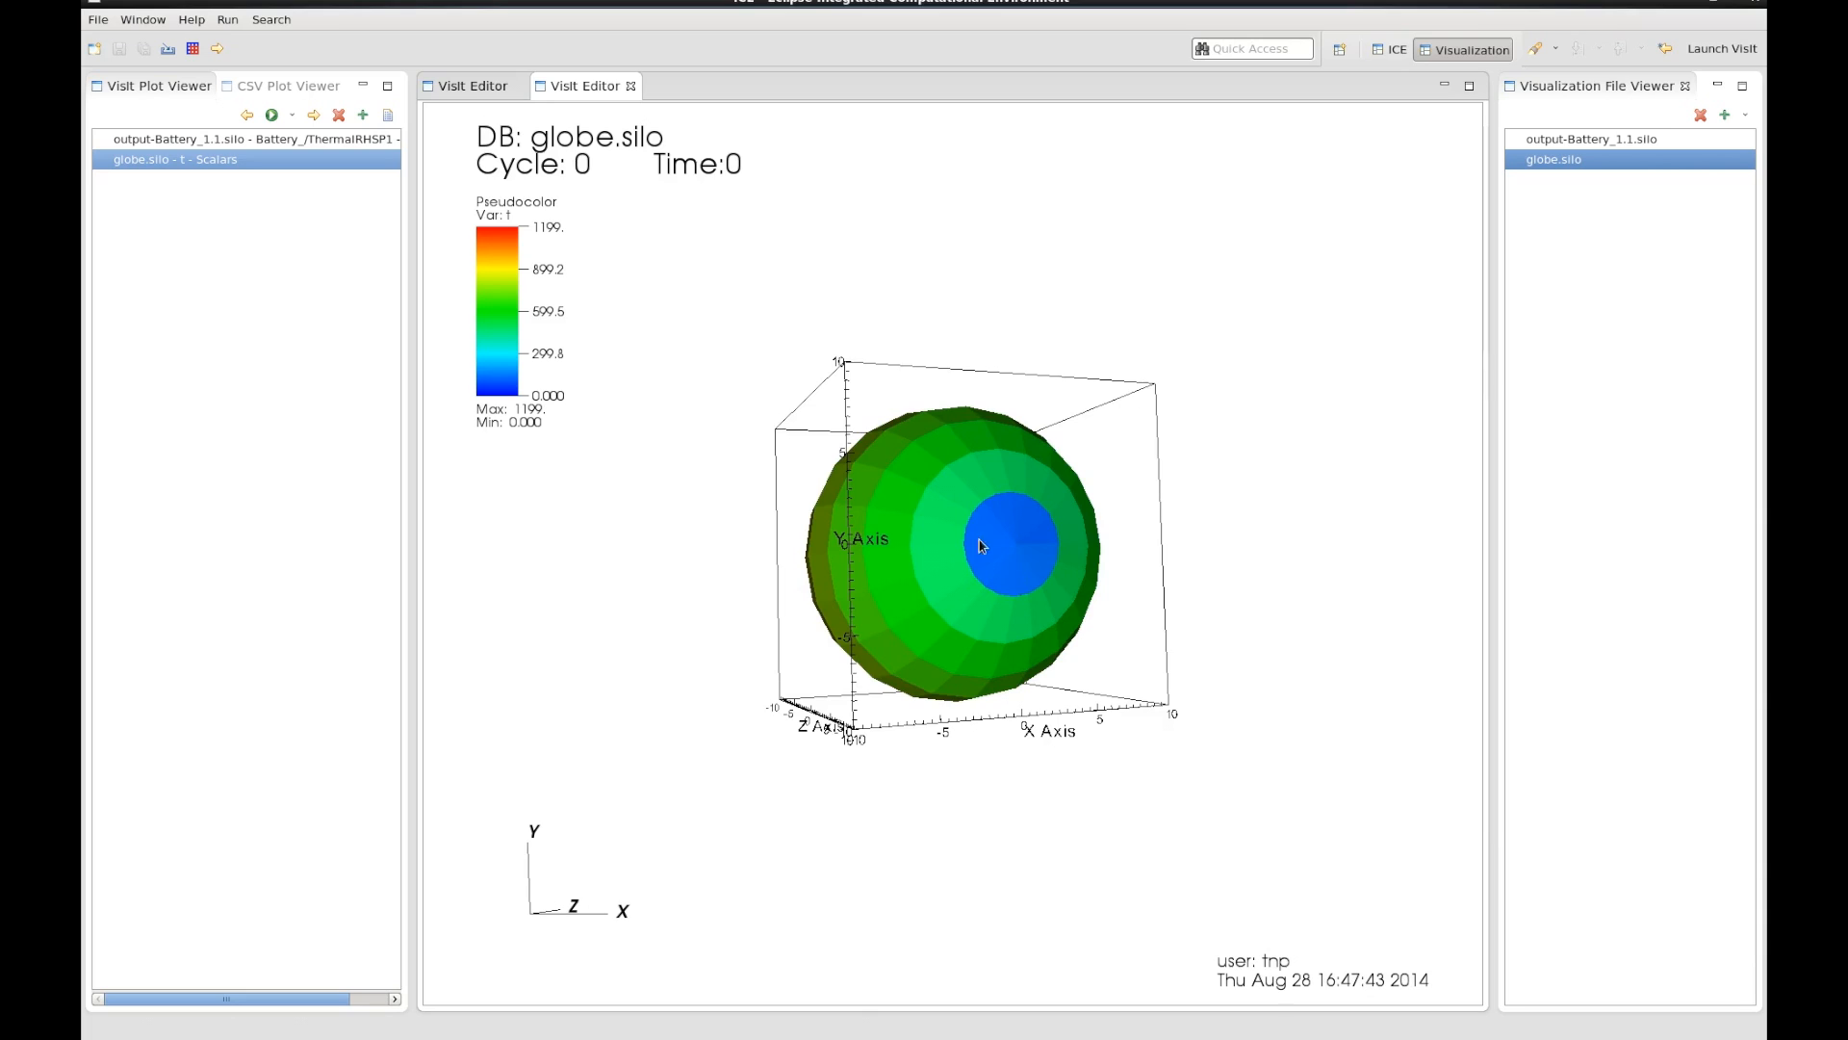
drag(1021, 565, 1124, 617)
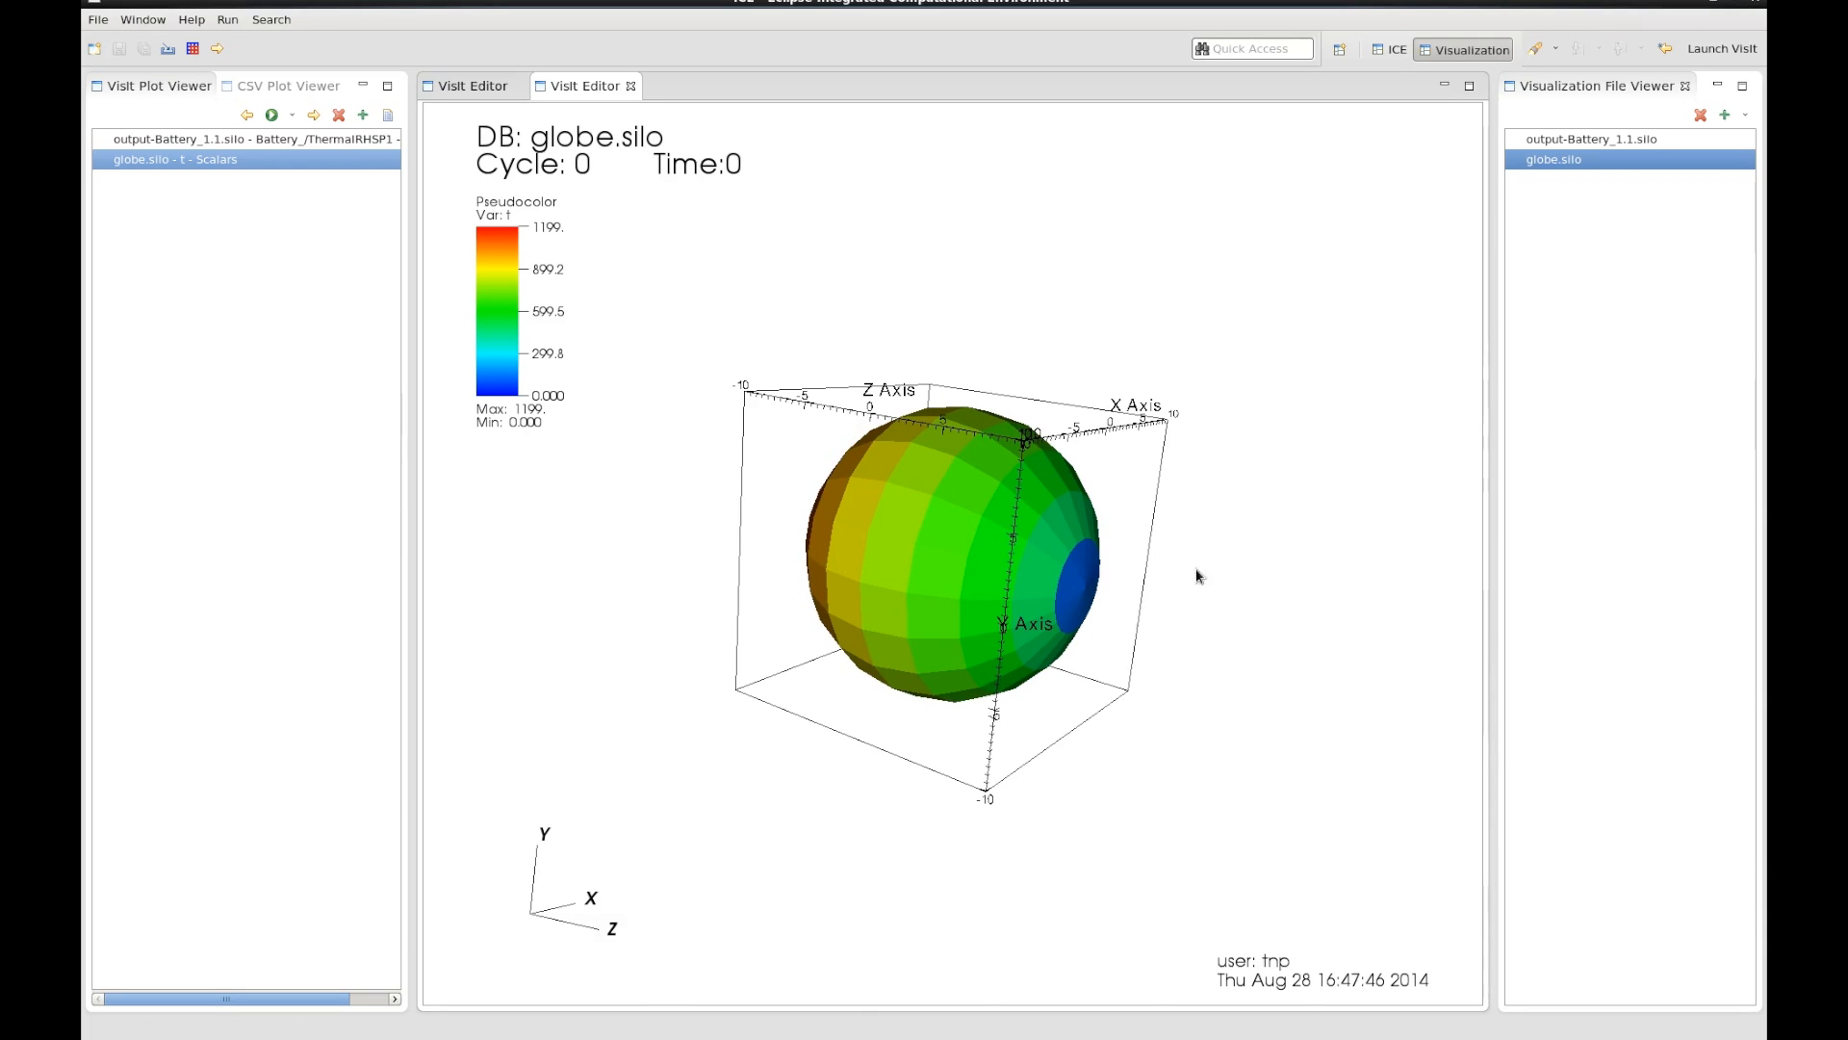
Step: Set up a connection to an already running VisIt client on host habilis with port 9601
click(1702, 50)
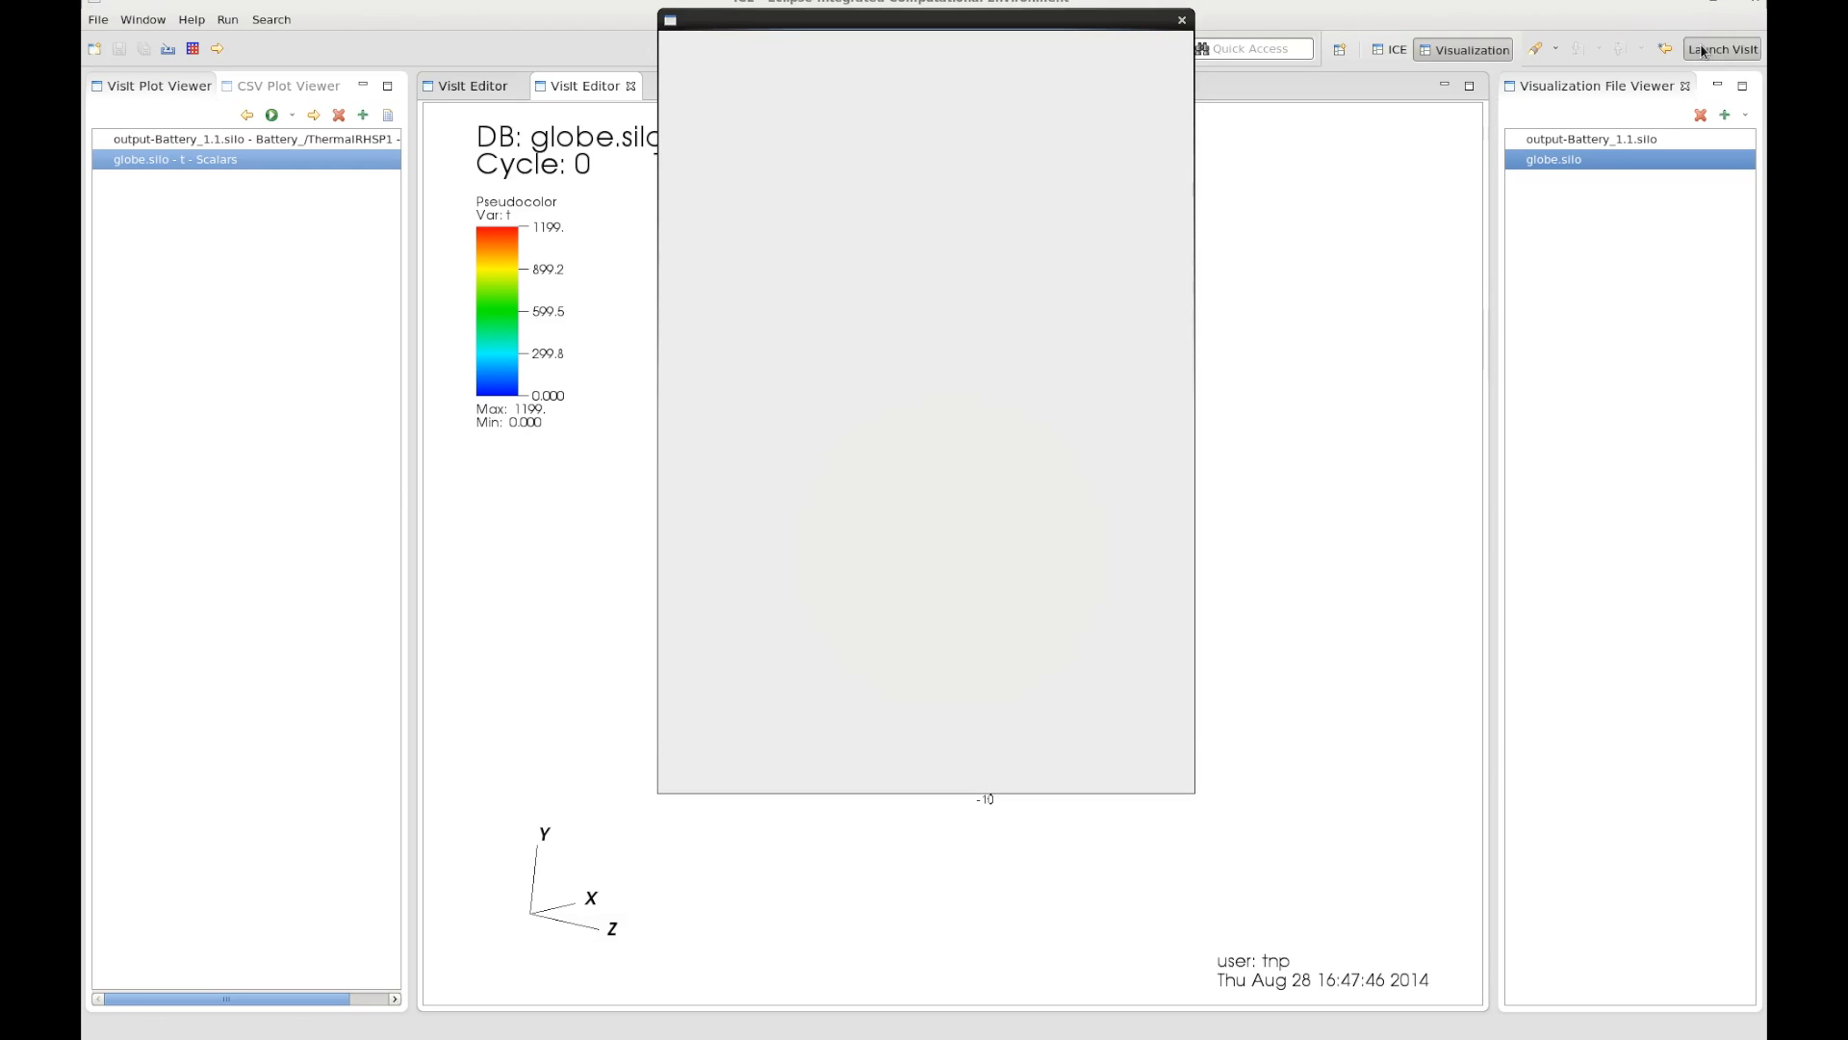
click(747, 476)
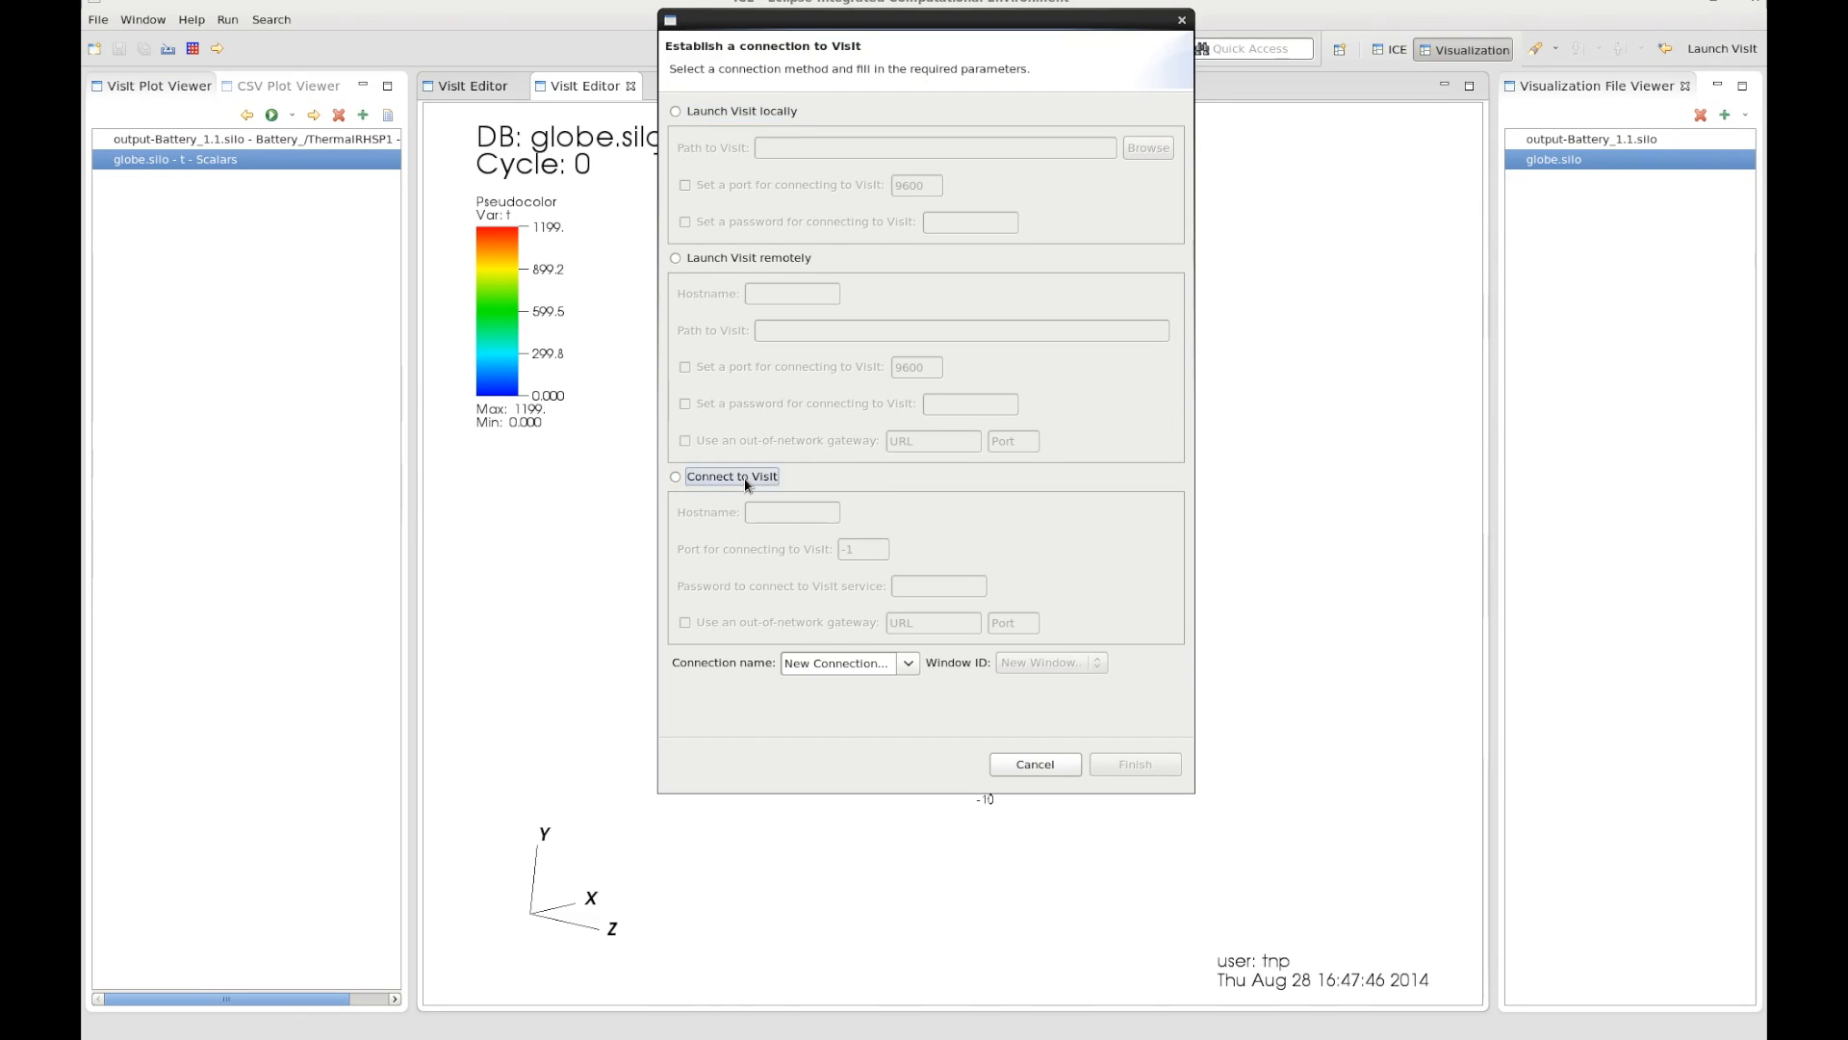
click(768, 511)
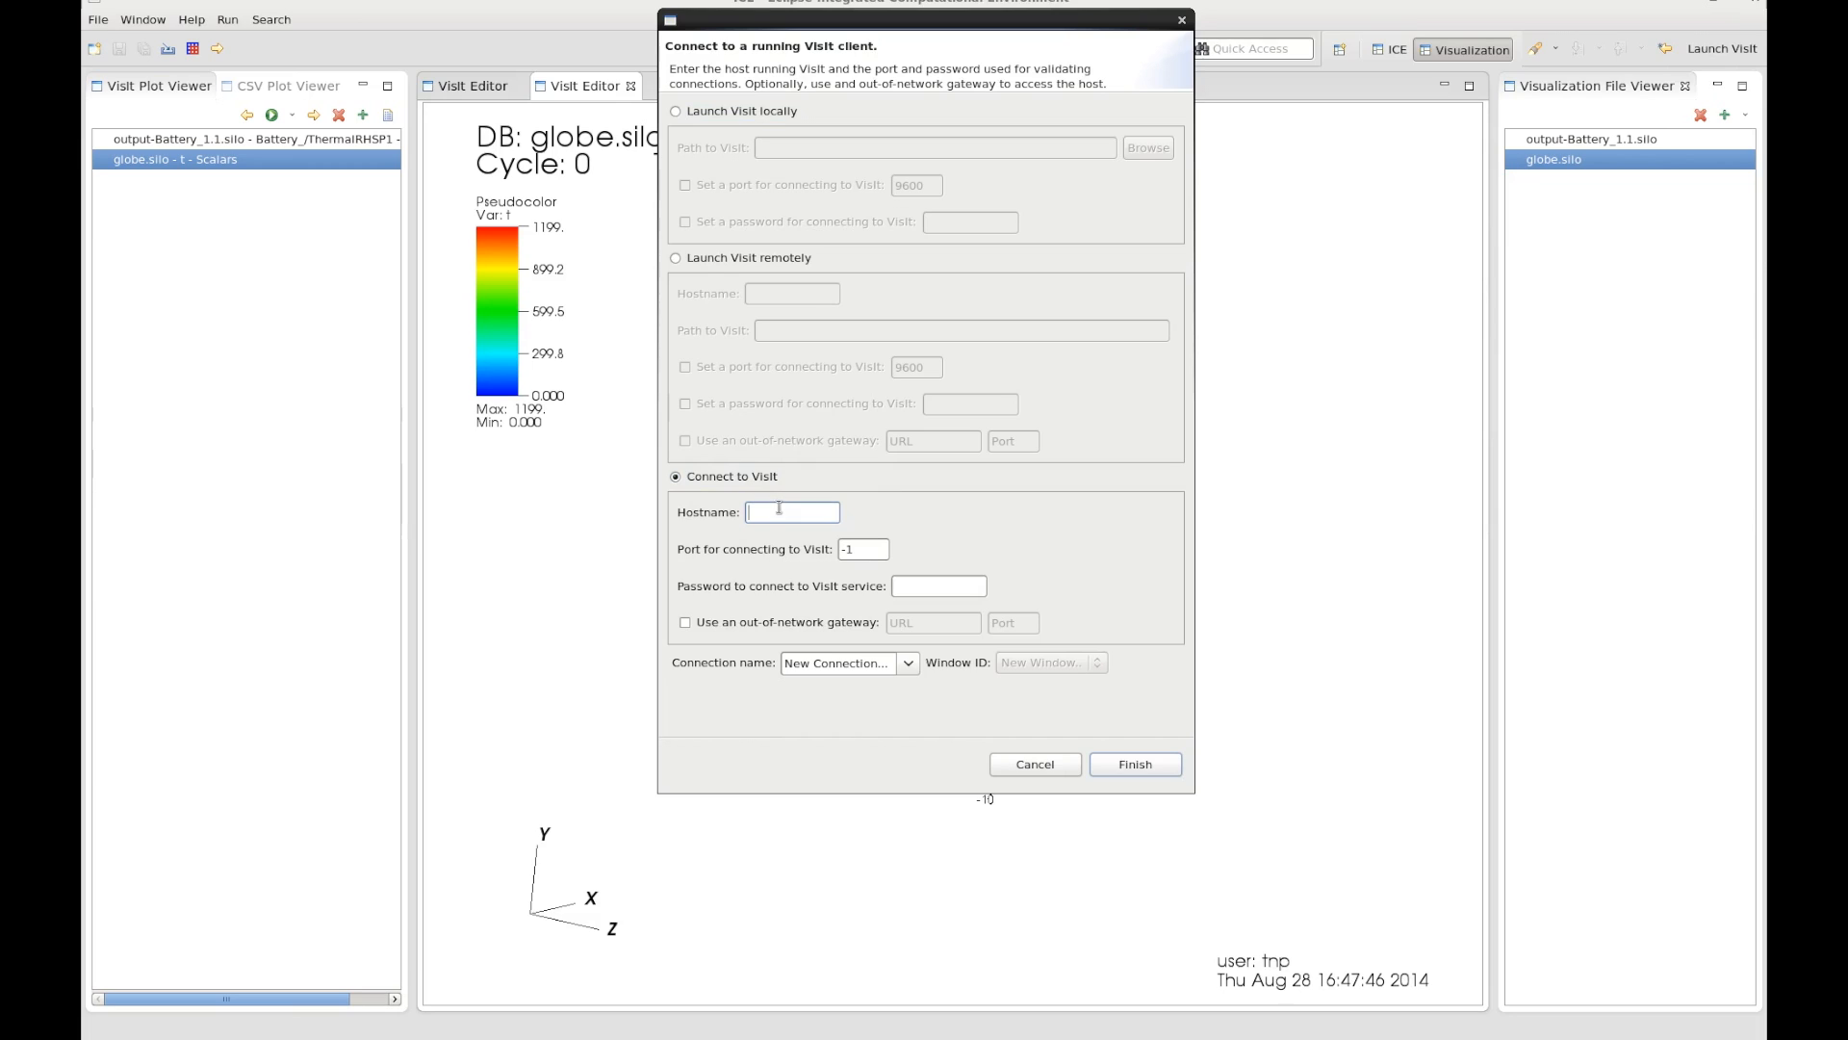
text(habilis)
double_click(866, 555)
text(960)
text(0)
Step: Enter the VisIt service password, name the connection "habilis connection", and check the list of existing connection names
click(911, 588)
text(••••••)
click(853, 664)
text(habilis connection)
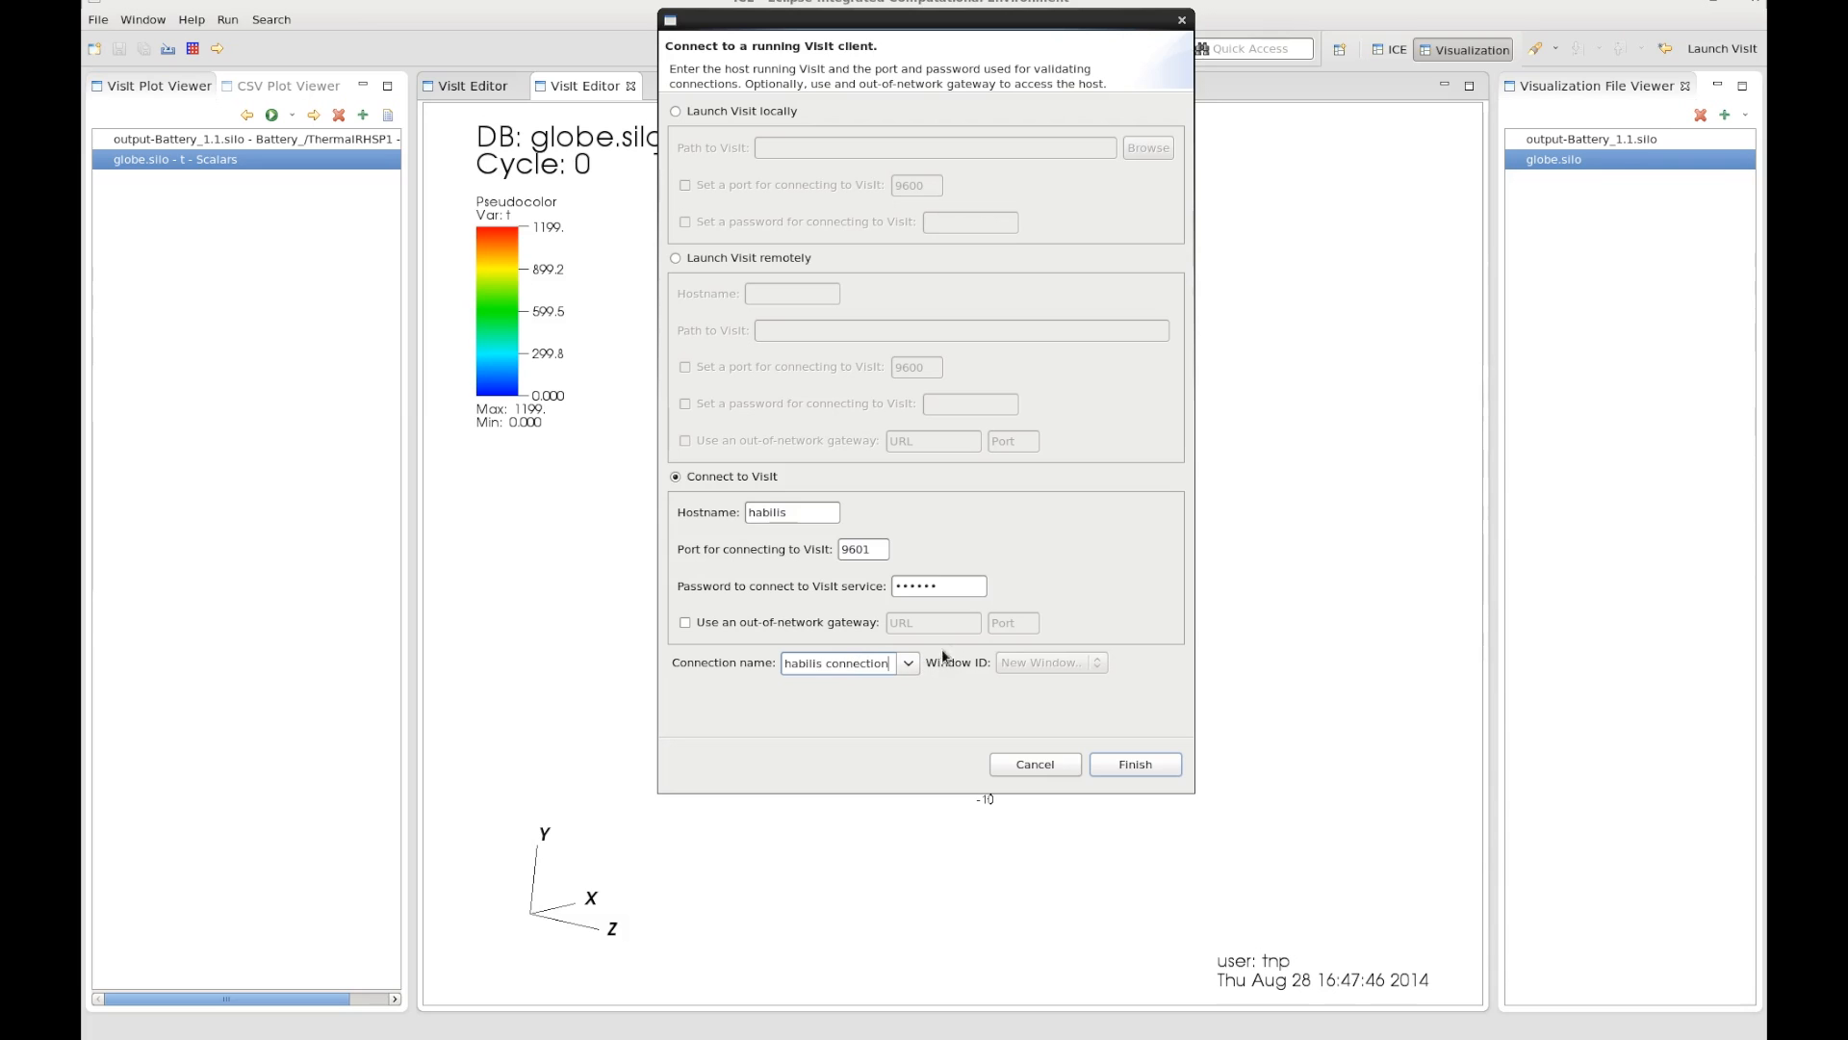
click(909, 663)
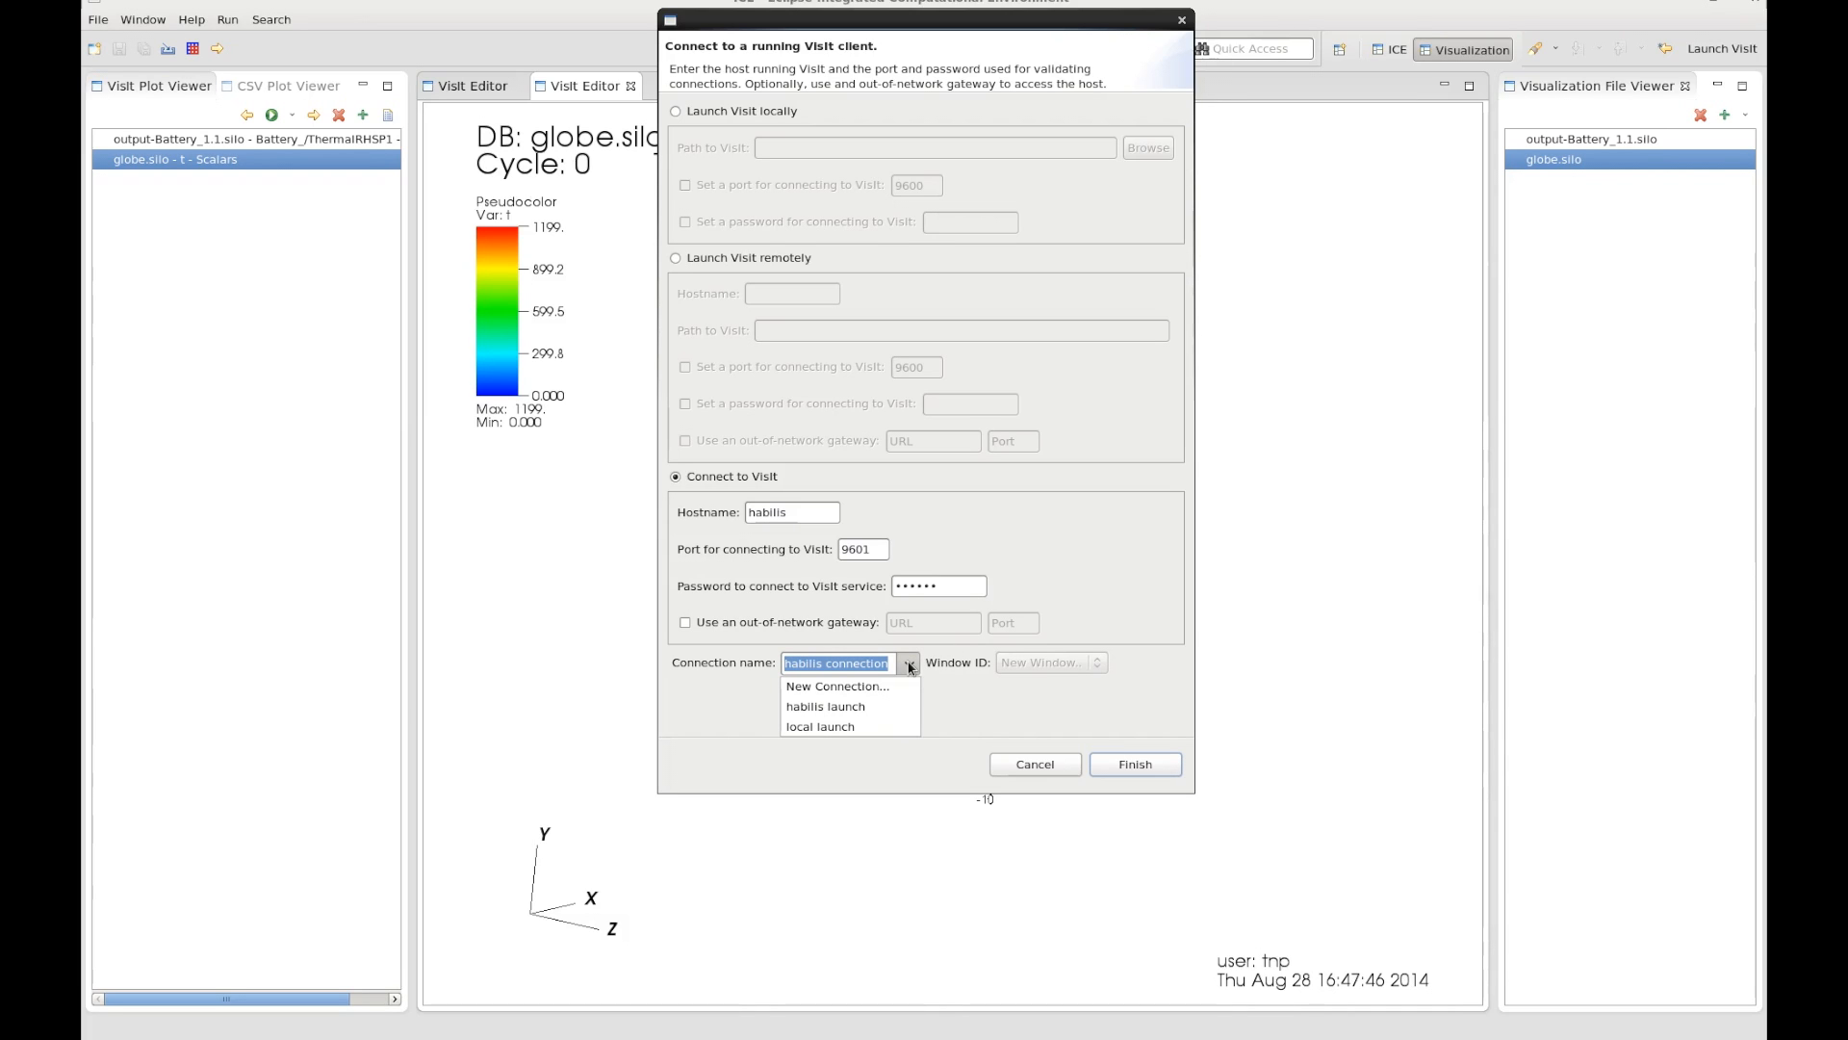
click(910, 665)
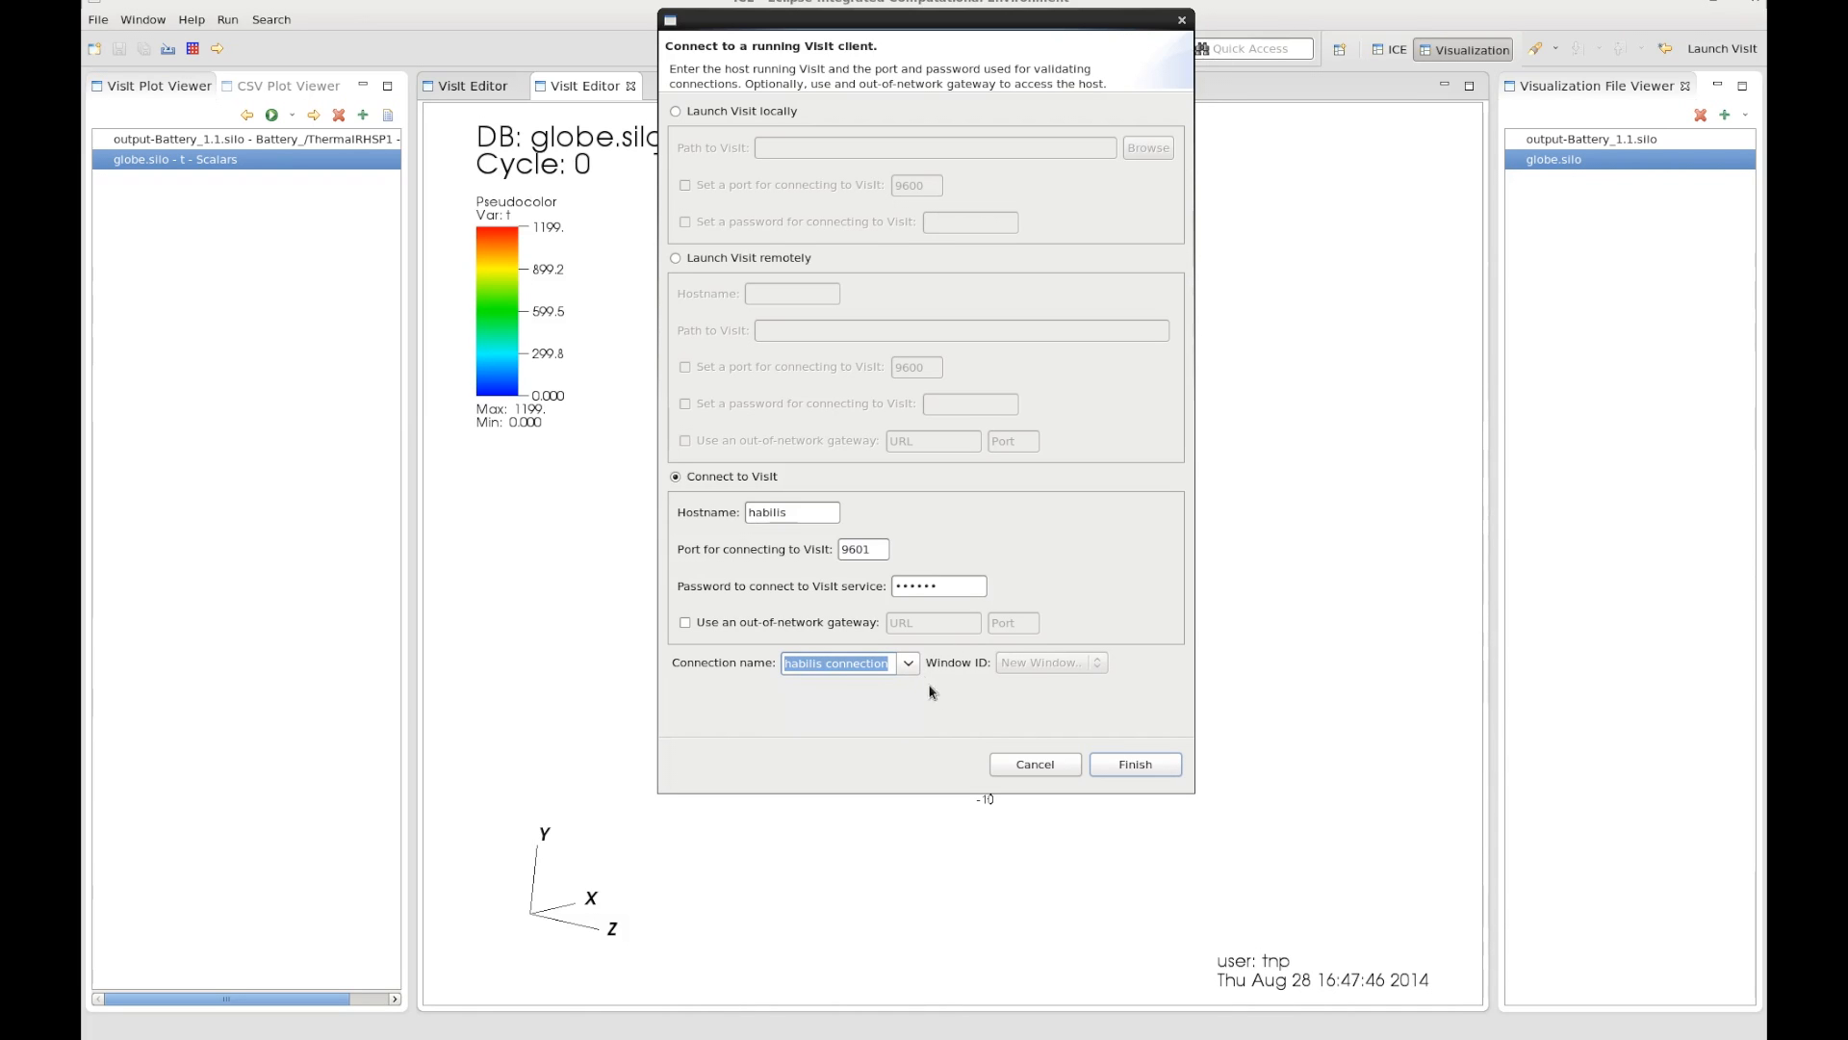